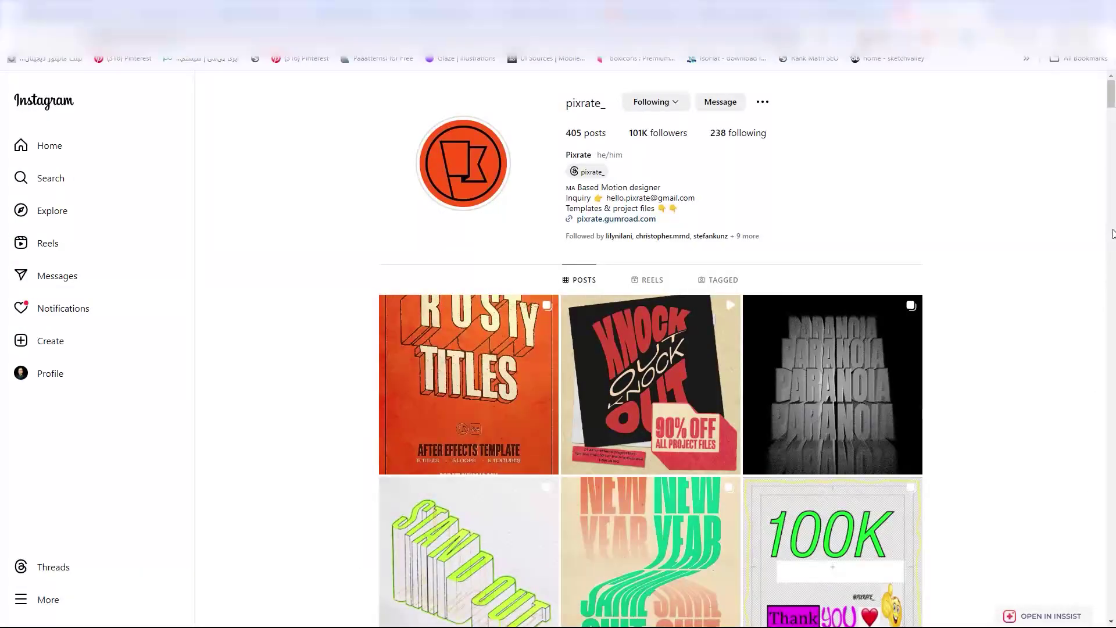
scroll(1096, 239, down, 13)
scroll(1096, 242, down, 9)
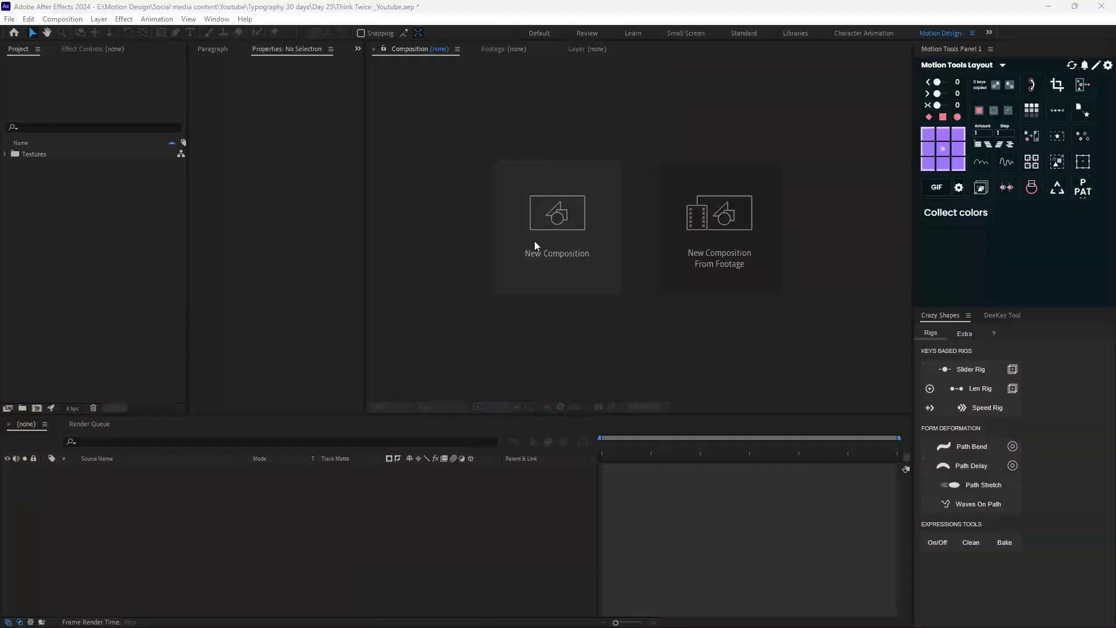
- Create a 1920 x 1920 px, 24 fps, 6-second composition named "Text Design"
click(535, 241)
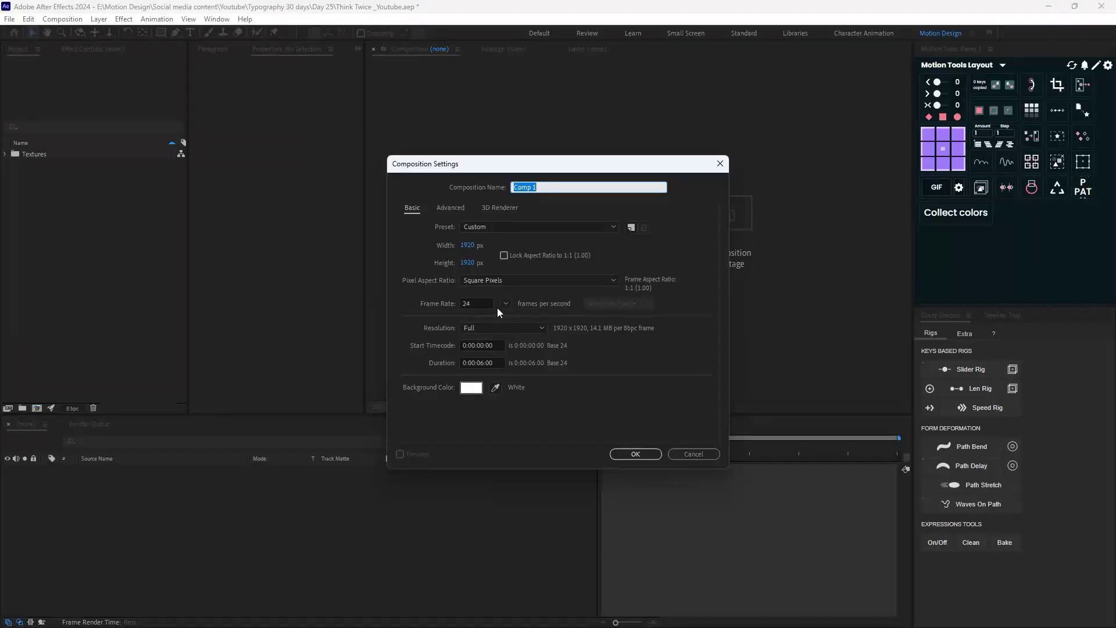
text(Text Design)
click(635, 454)
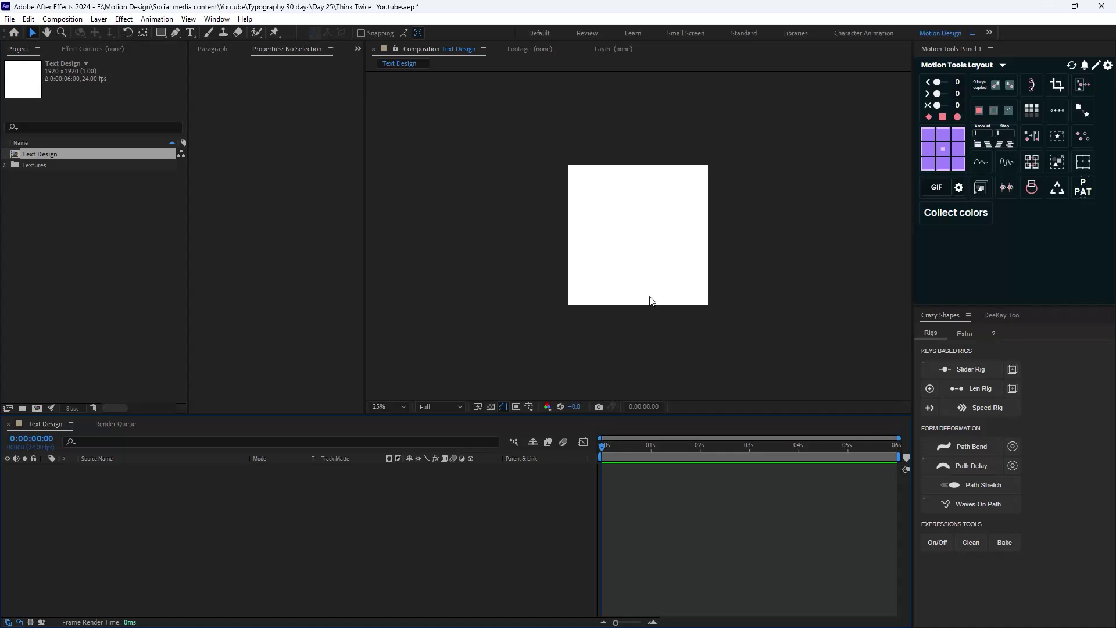
- Add a text layer reading "THINK" in the Tusker Grotesk 4800 Super font
click(190, 32)
click(599, 199)
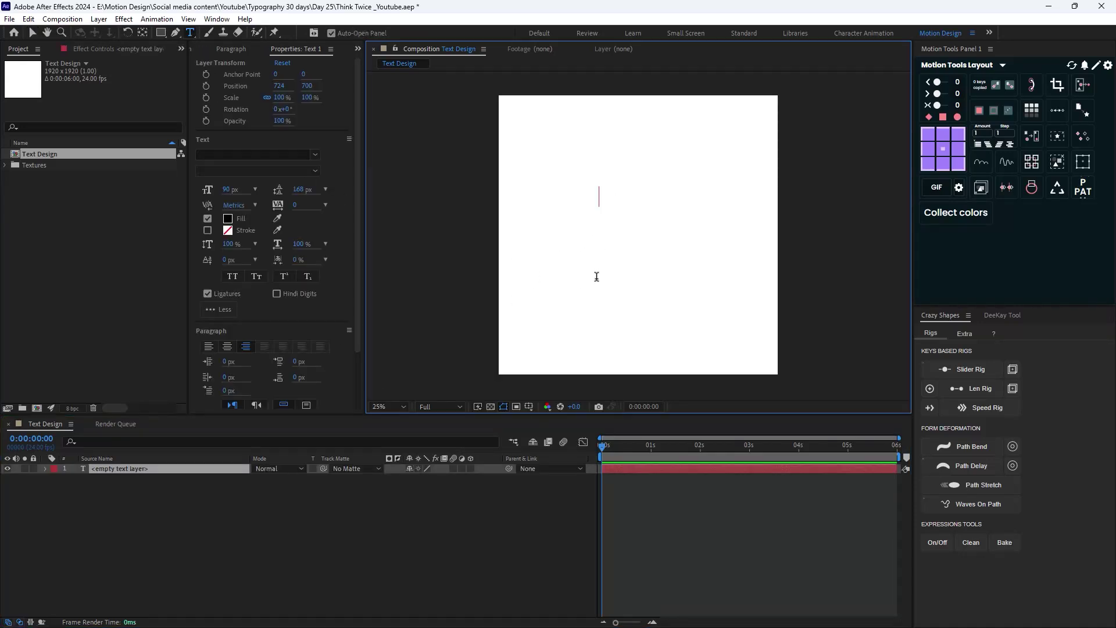
click(316, 155)
text(tusk)
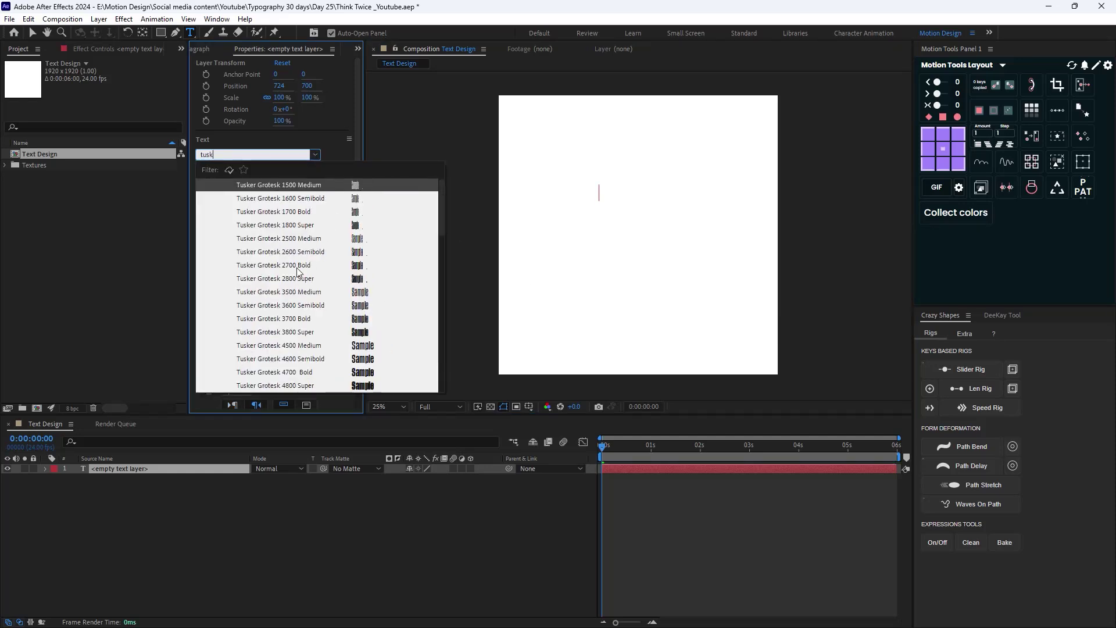
scroll(285, 295, down, 1)
scroll(287, 317, down, 1)
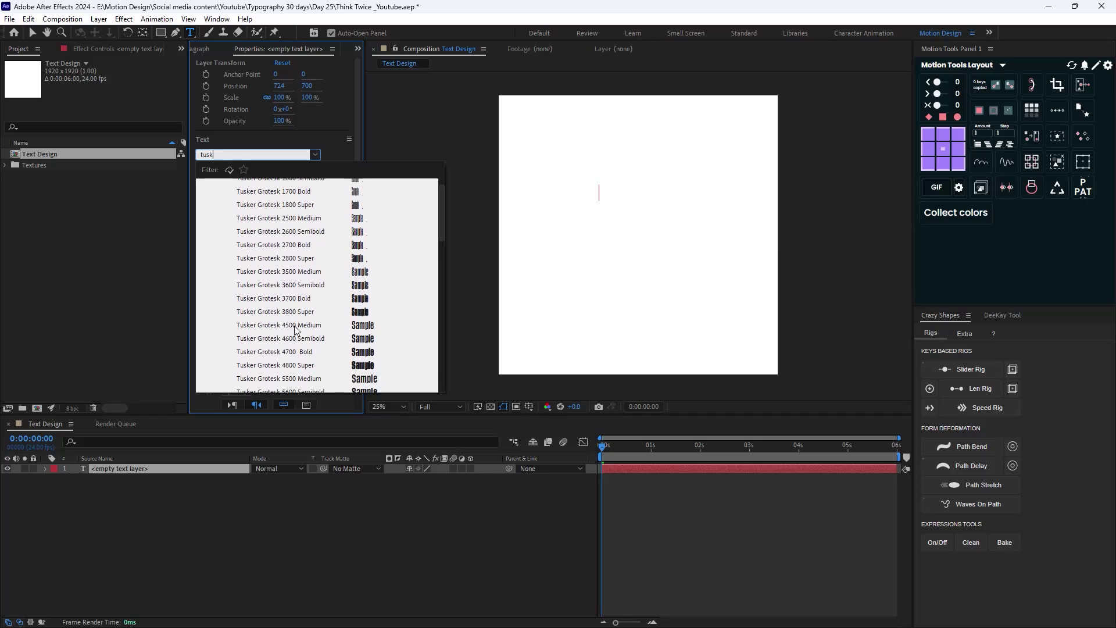
scroll(308, 340, down, 1)
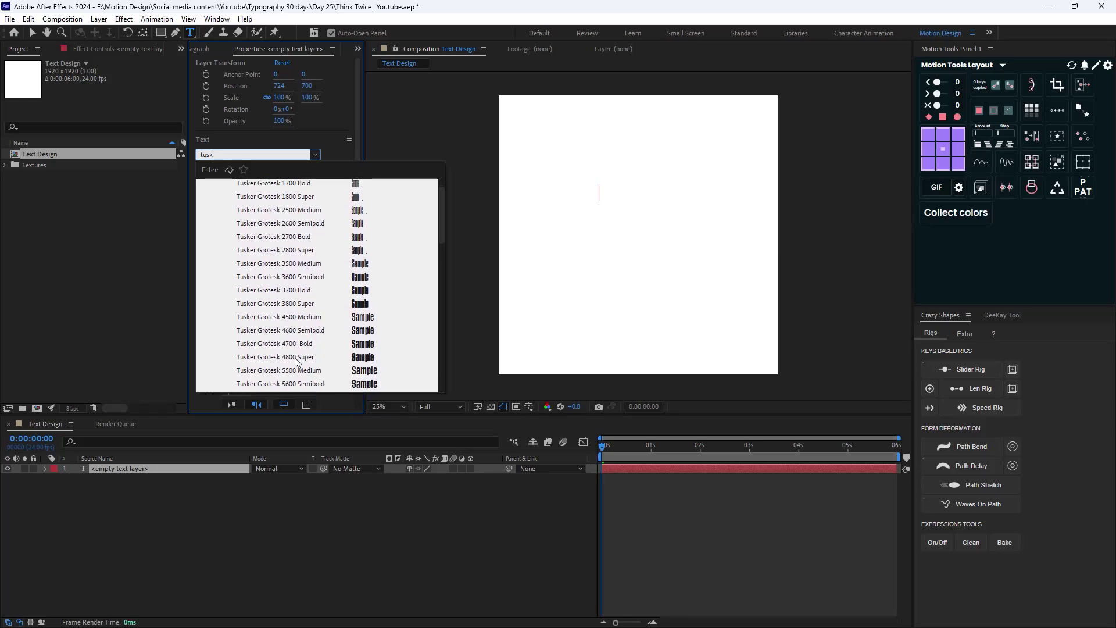
click(301, 357)
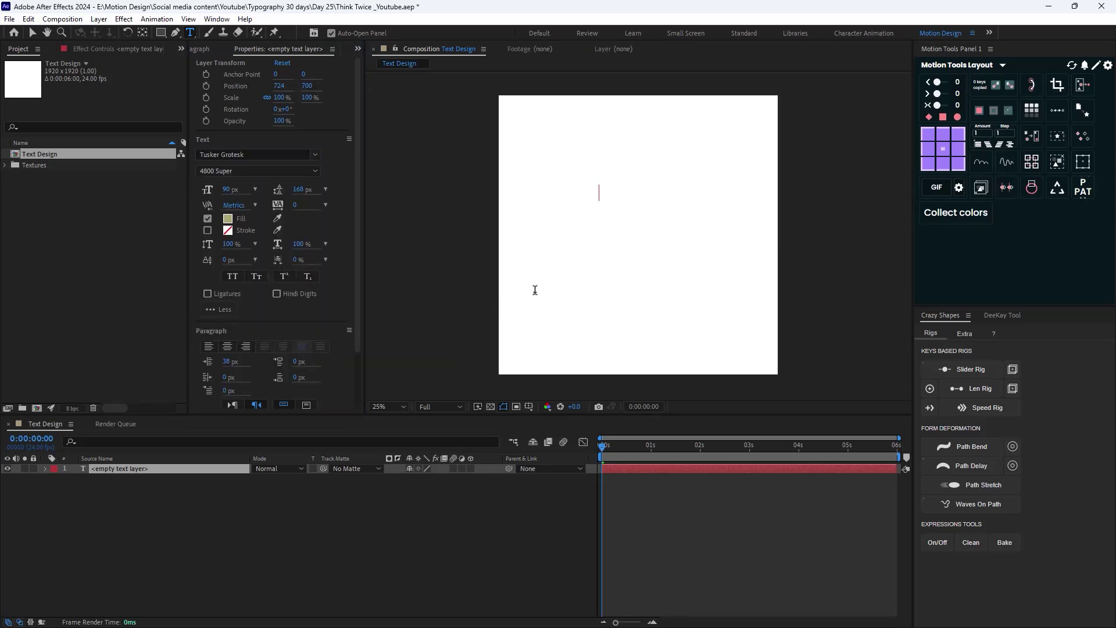
text(THINK)
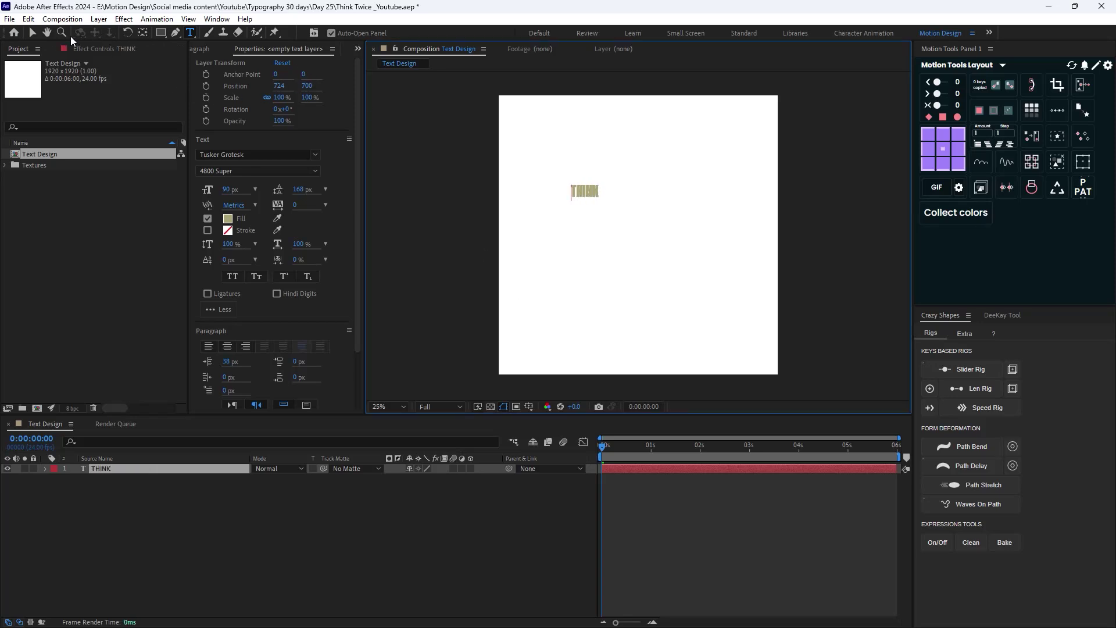
- Change the fill of the THINK text to a dark grey
key(ctrl+a)
click(227, 218)
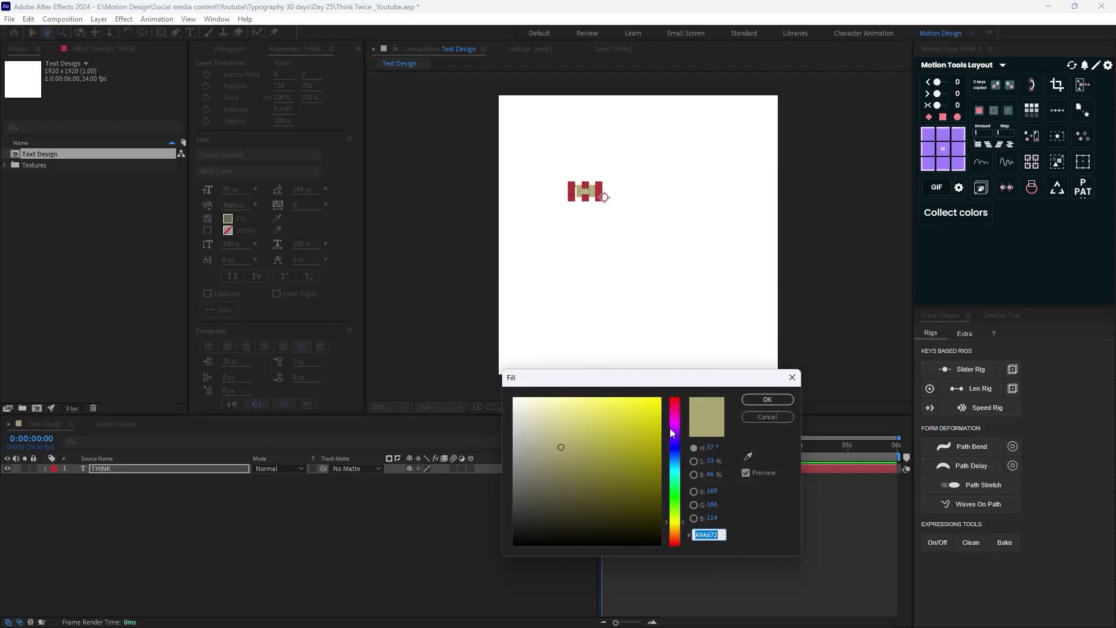
drag(529, 523, 511, 514)
click(766, 399)
- Enlarge the THINK text to 663 px and bring it roughly to the middle of the canvas
drag(238, 189, 308, 189)
drag(560, 167, 620, 198)
drag(228, 189, 247, 189)
drag(582, 185, 608, 193)
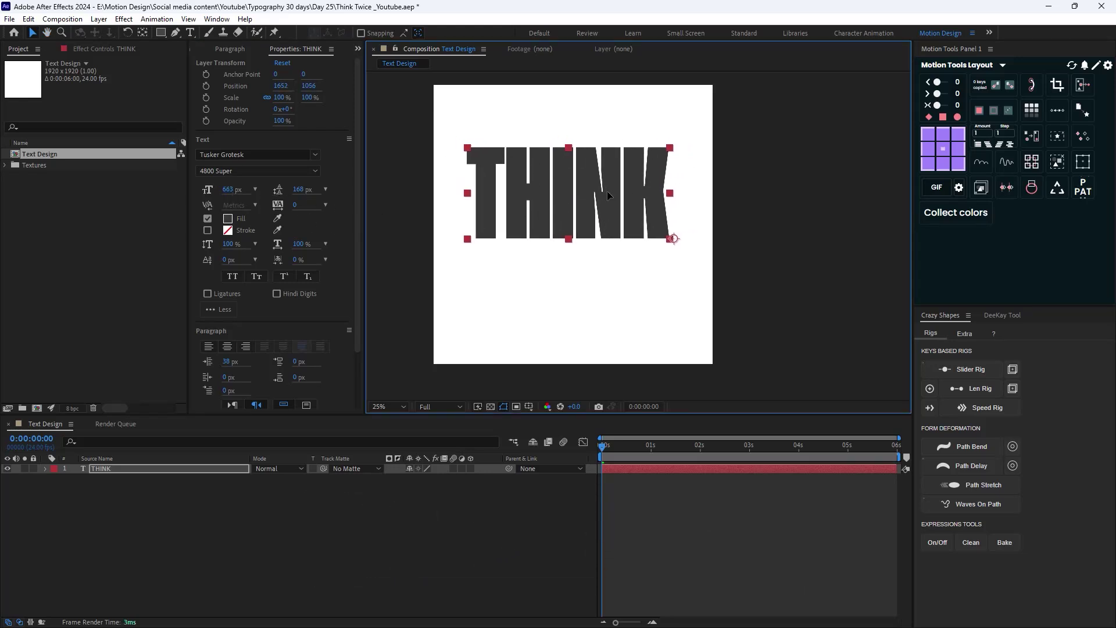
- Center the THINK text in the composition with Align and shift it slightly upward
click(198, 48)
click(279, 79)
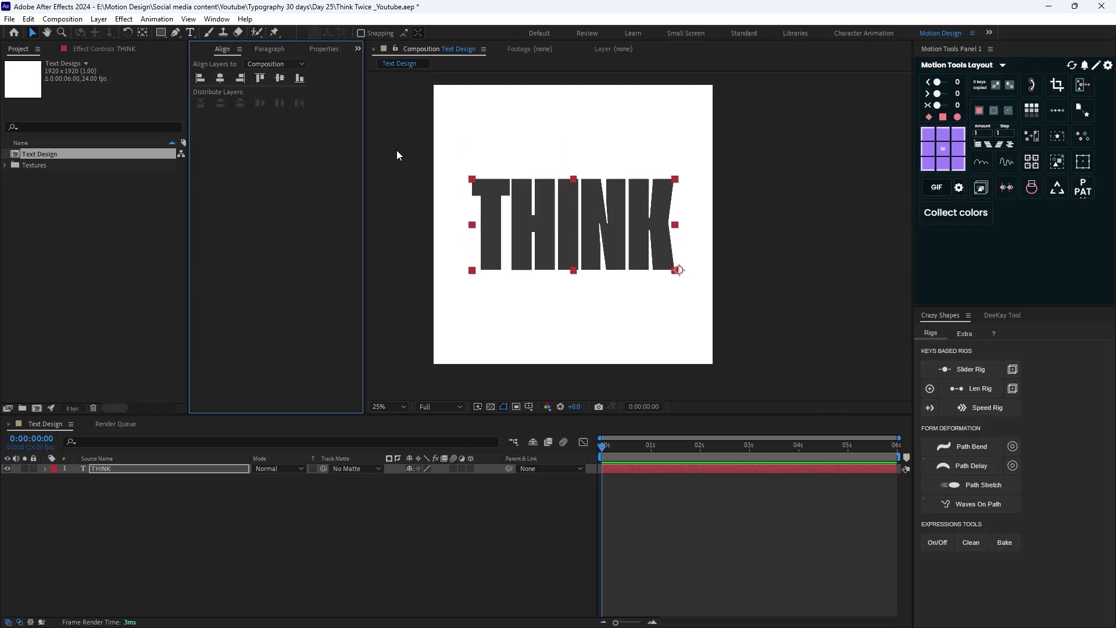
drag(555, 237, 555, 209)
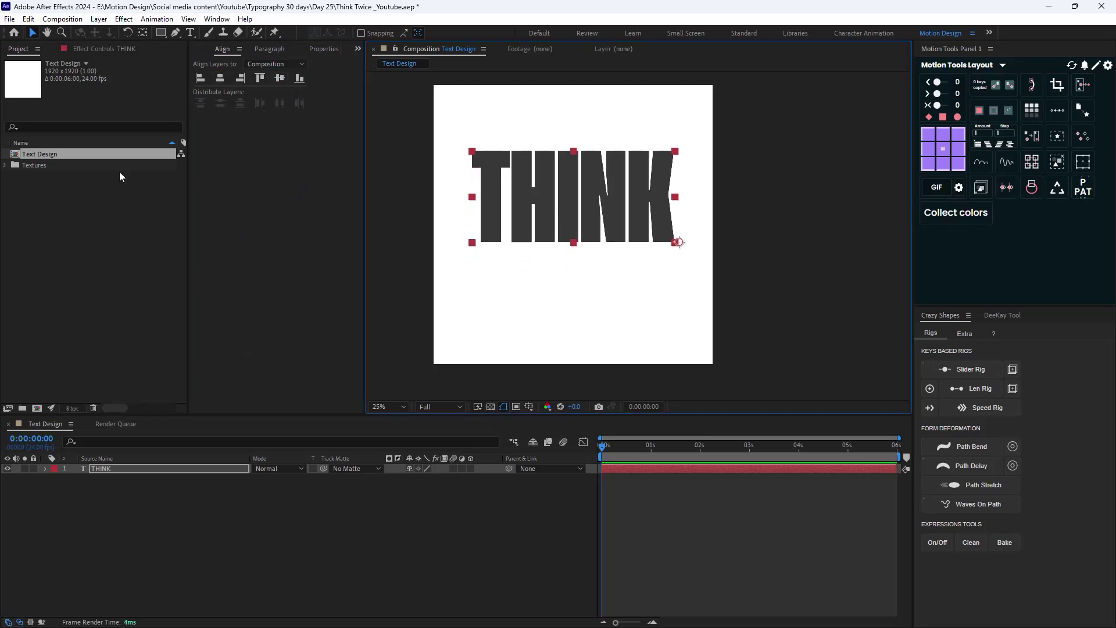
- Duplicate the THINK text layer, place the copy directly below the original and change its text to "TWICE"
click(124, 483)
click(122, 468)
key(ctrl+d)
drag(579, 235, 581, 334)
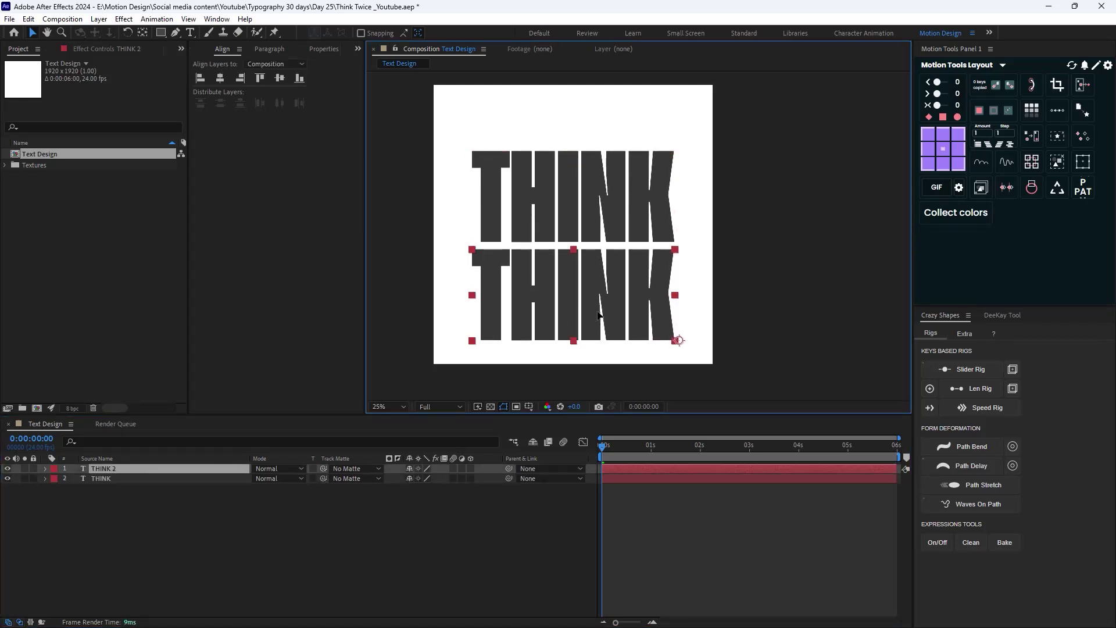
double_click(155, 471)
text(TWICE)
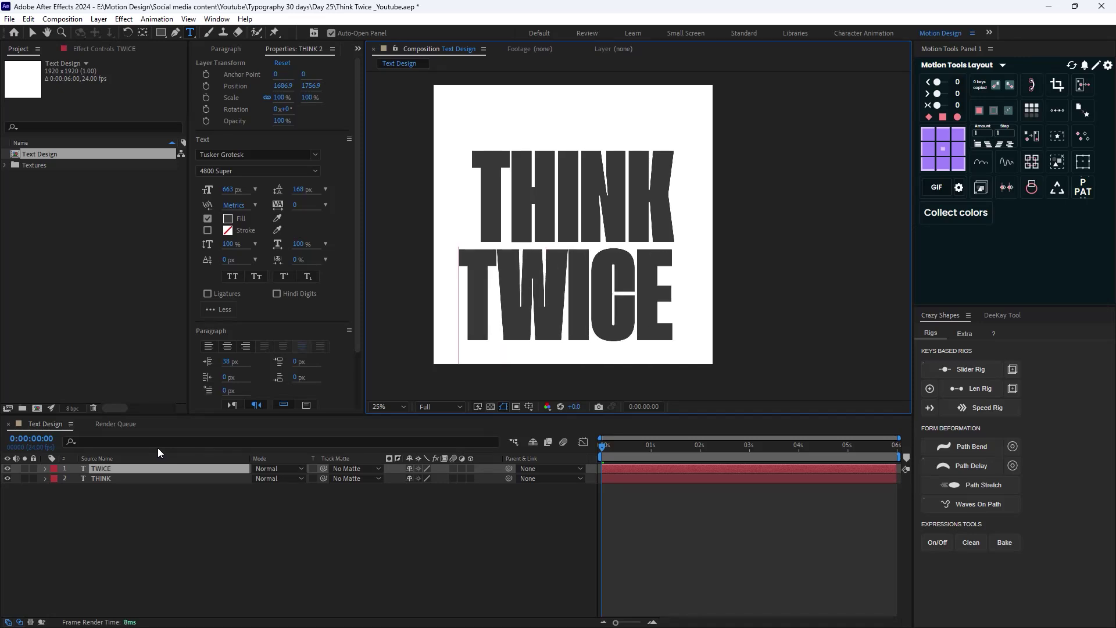
- Nudge the TWICE text so it sits centered under THINK and set its font style to 4500 Medium
click(33, 33)
drag(550, 298, 567, 303)
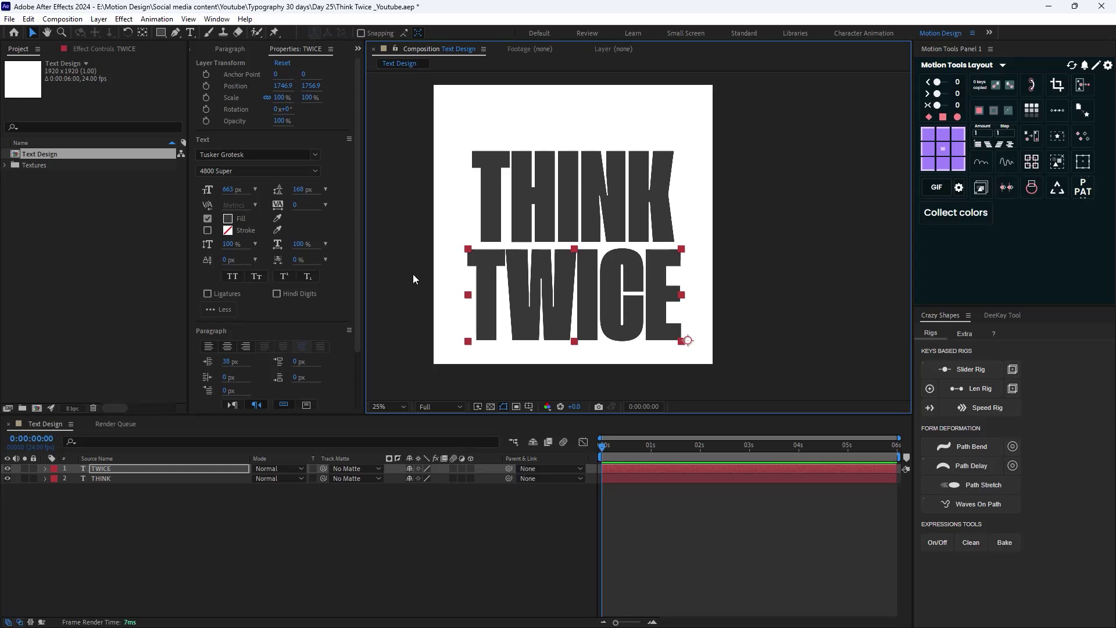
click(316, 171)
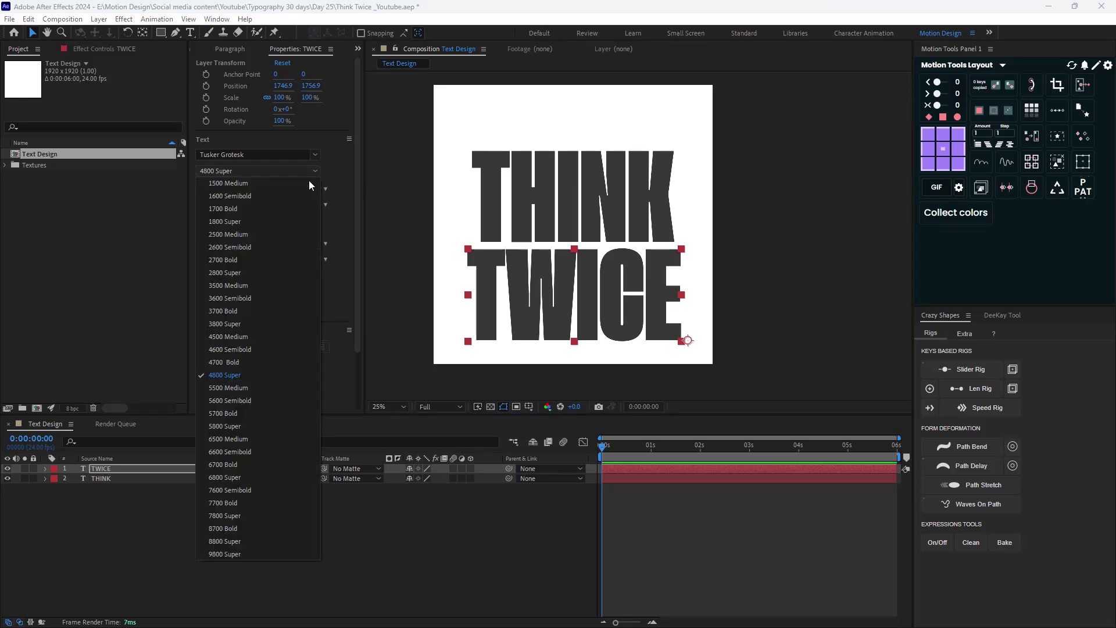
click(280, 336)
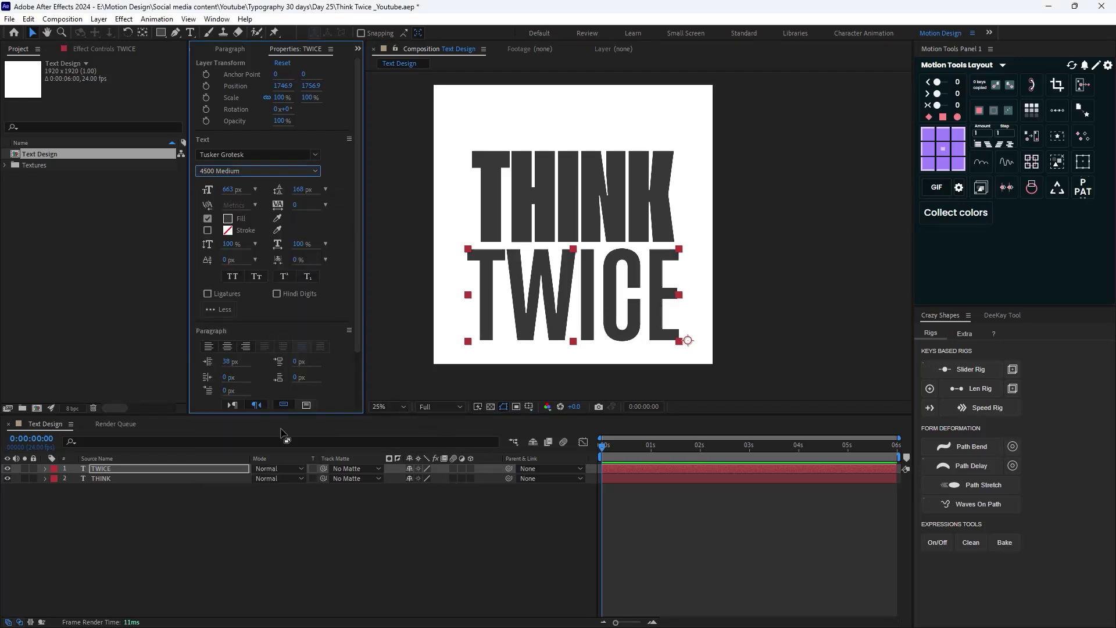
- Move the THINK and TWICE layers up together so the two words are centered vertically on the canvas
shift+click(168, 479)
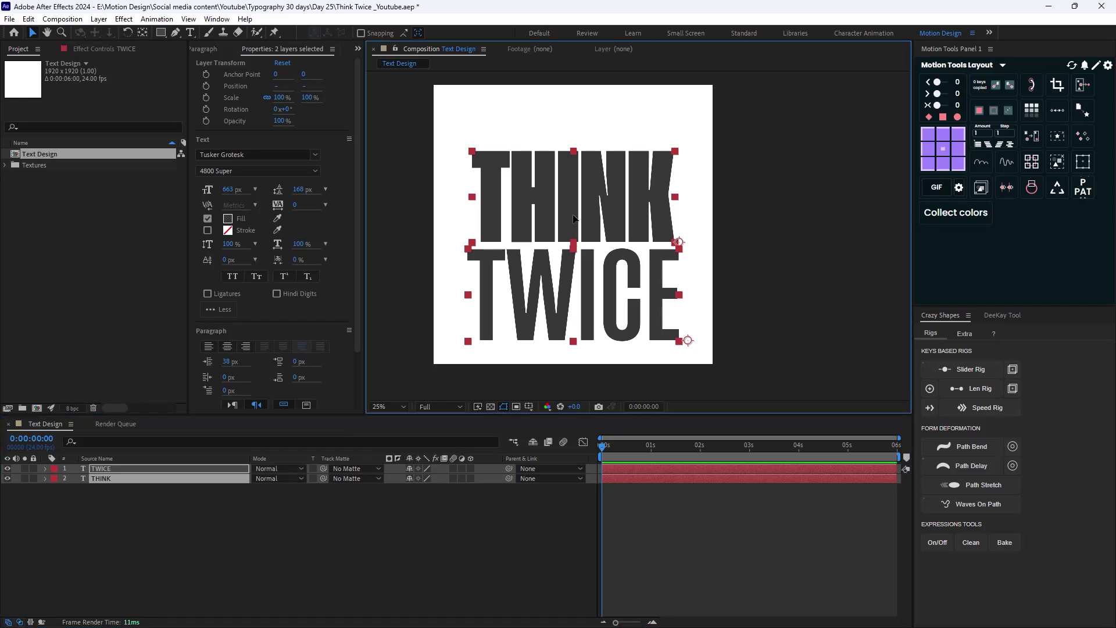
drag(573, 220, 571, 199)
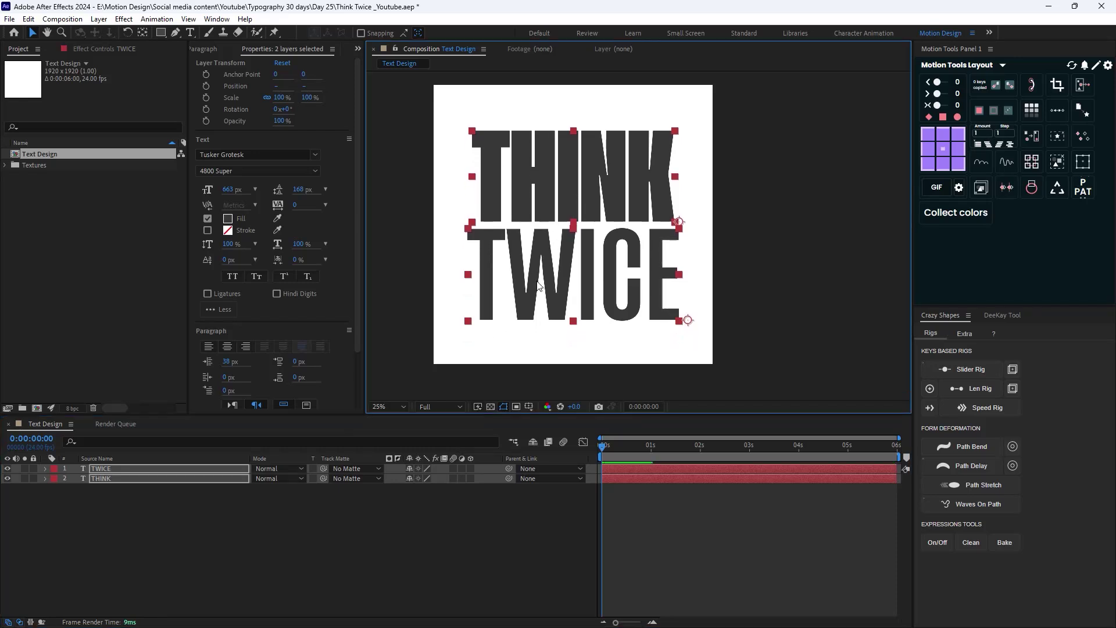
click(417, 547)
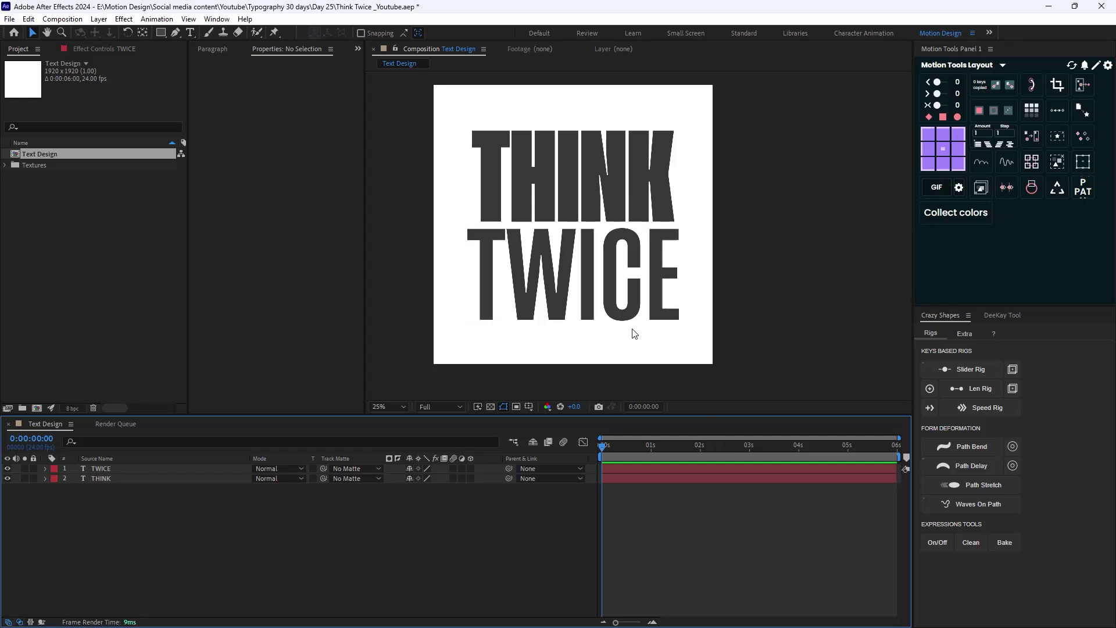
- Create a shape layer from the heavy 4800 Super THINK text
click(127, 480)
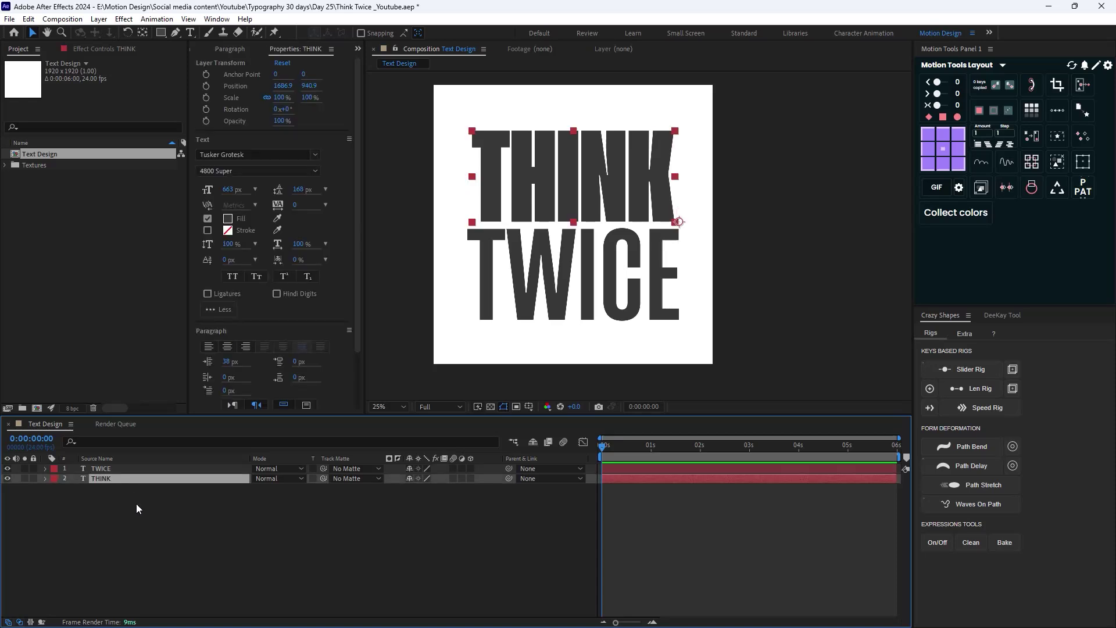
click(136, 501)
click(121, 480)
right_click(121, 480)
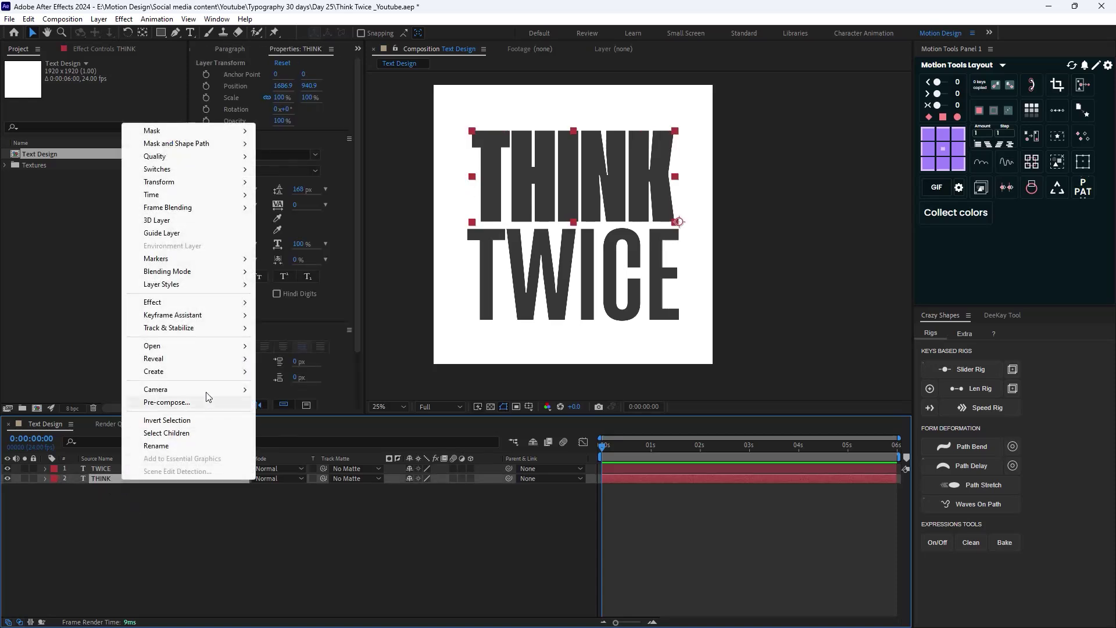
mouse_move(156, 371)
click(317, 385)
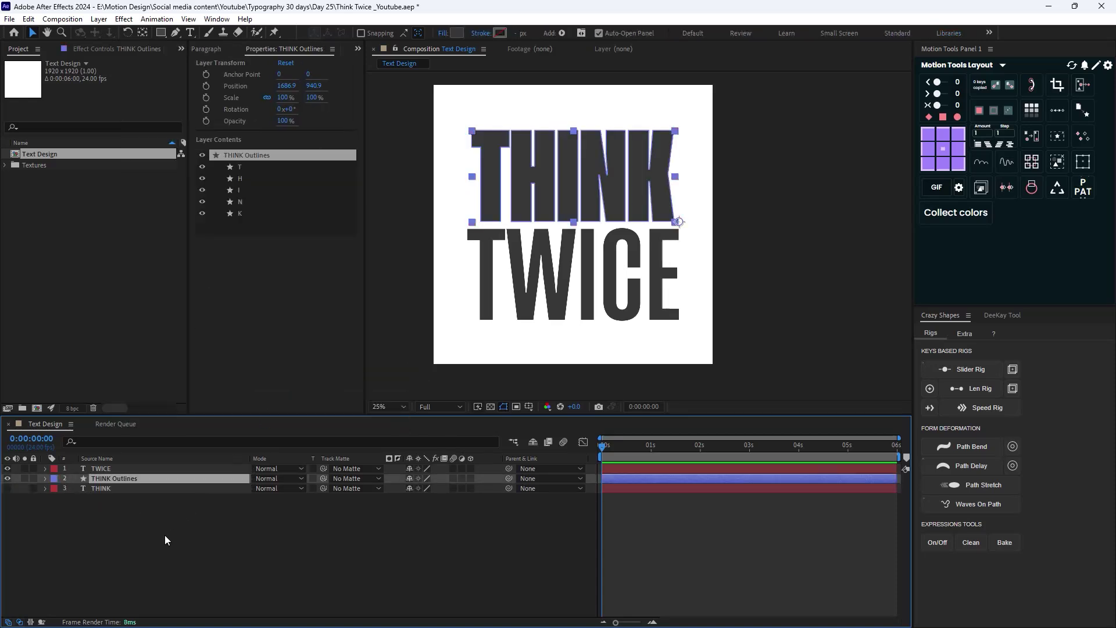
- Set the font style of the hidden THINK text layer to 4500 Medium
click(139, 488)
click(314, 170)
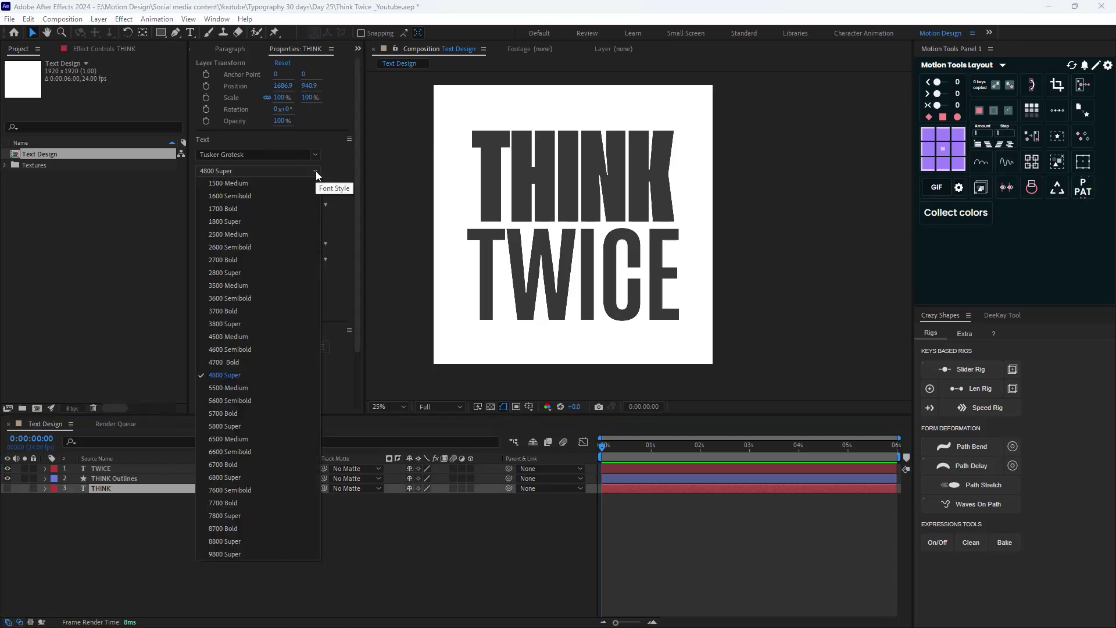
key(Escape)
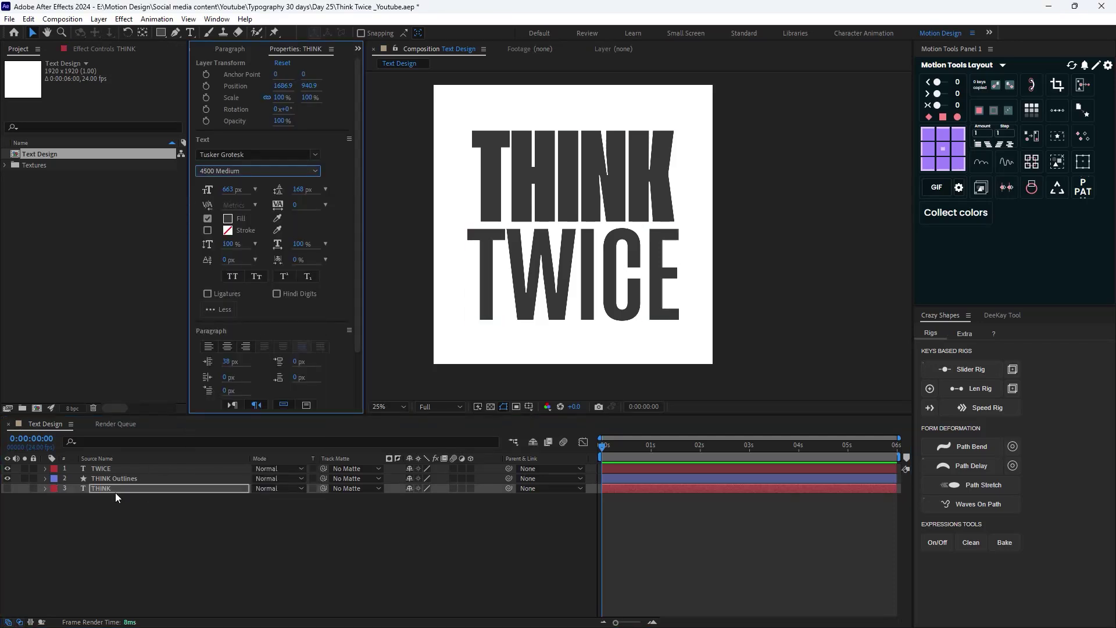
- Create shapes from the 4500 Medium THINK text and delete the original THINK text layer
right_click(115, 491)
mouse_move(231, 347)
mouse_move(174, 383)
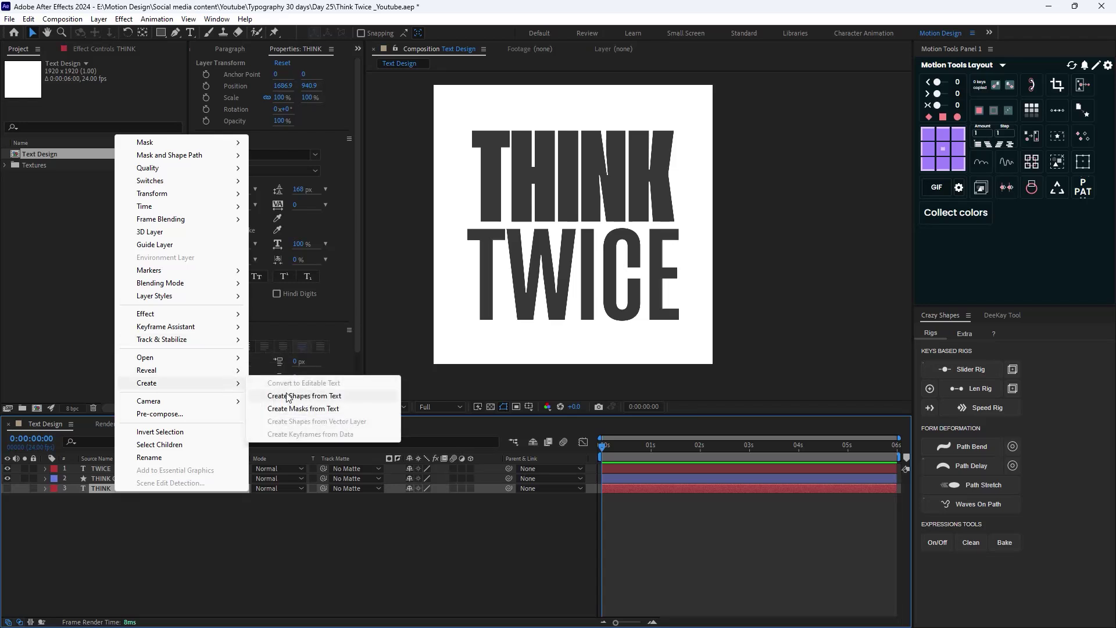
click(290, 398)
click(132, 499)
key(Delete)
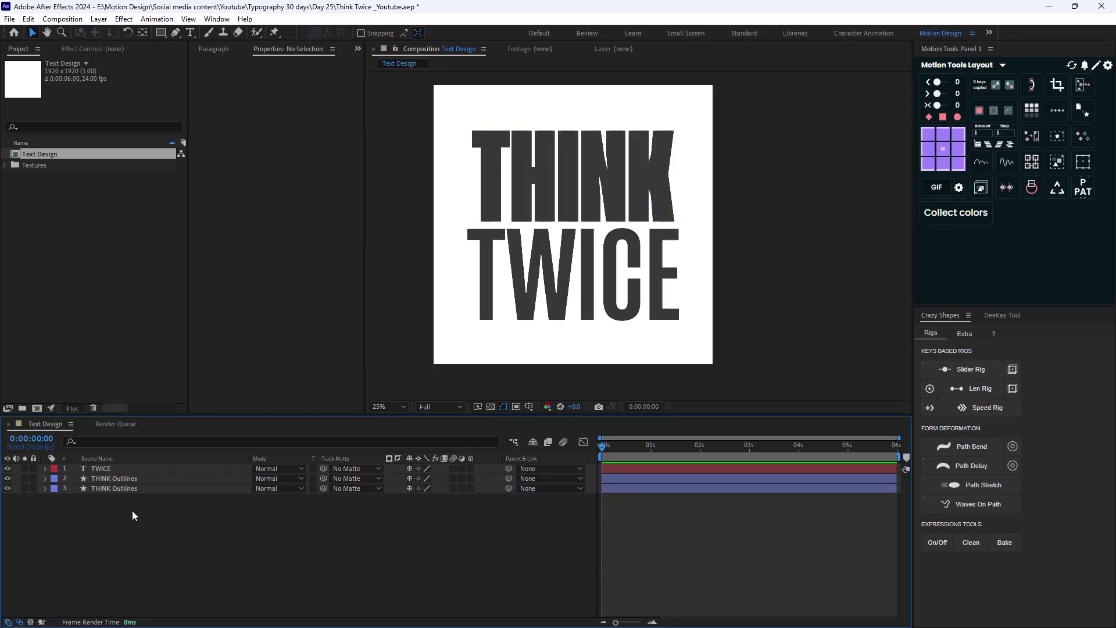
- Set the label color of both THINK Outlines layers to Yellow
click(116, 488)
shift+click(115, 478)
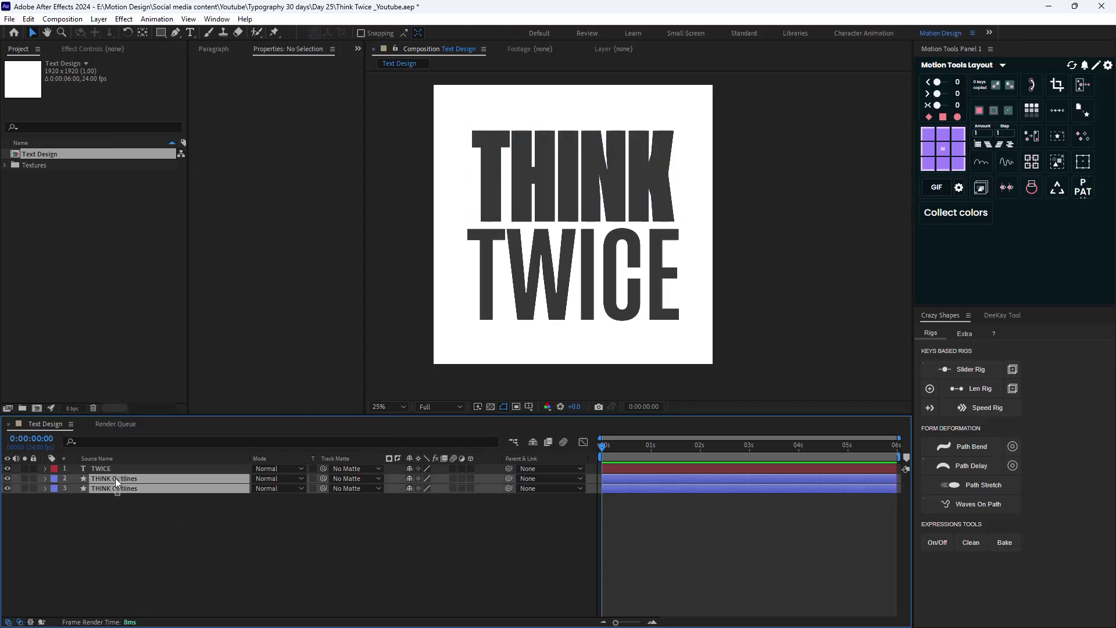
click(54, 477)
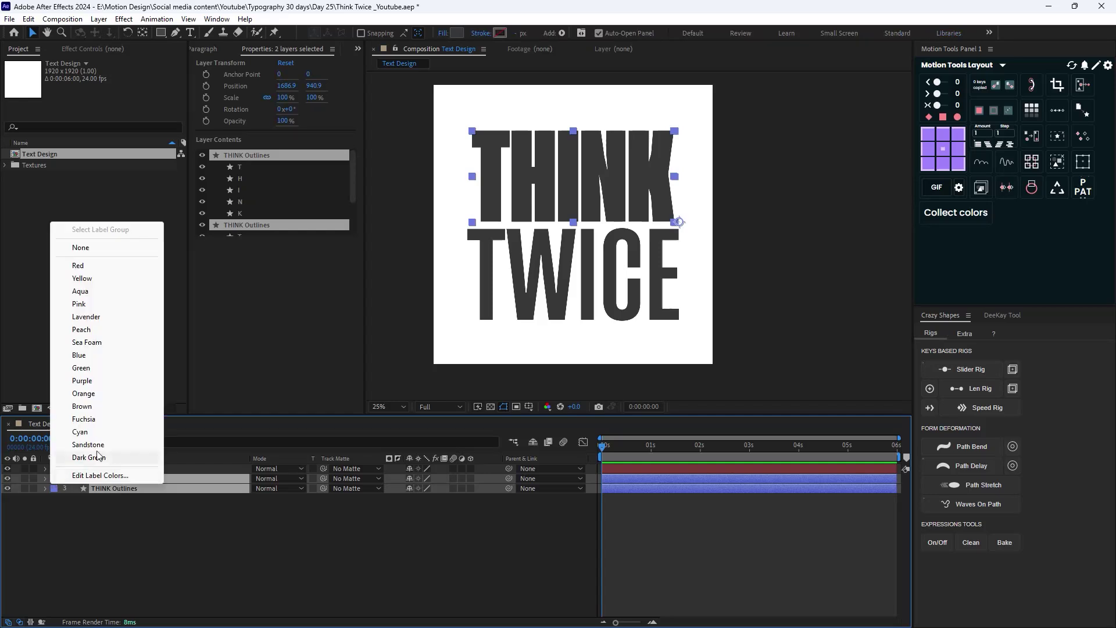
click(94, 282)
click(235, 557)
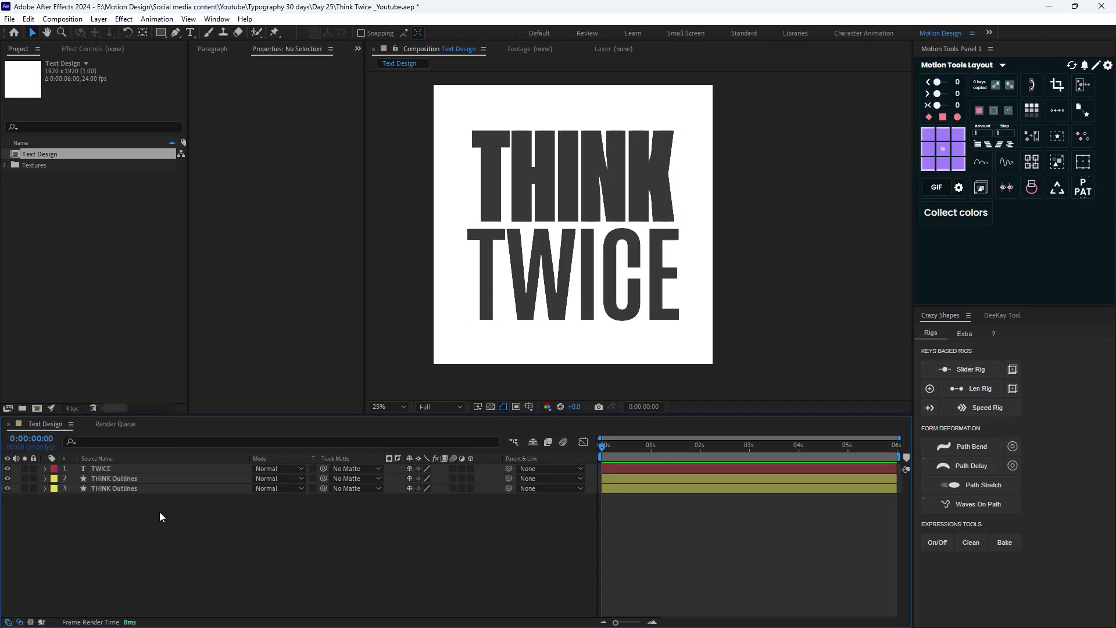
- Add path keyframes at 0 s to every letter of the lower THINK Outlines layer using Crazy Shapes
click(140, 490)
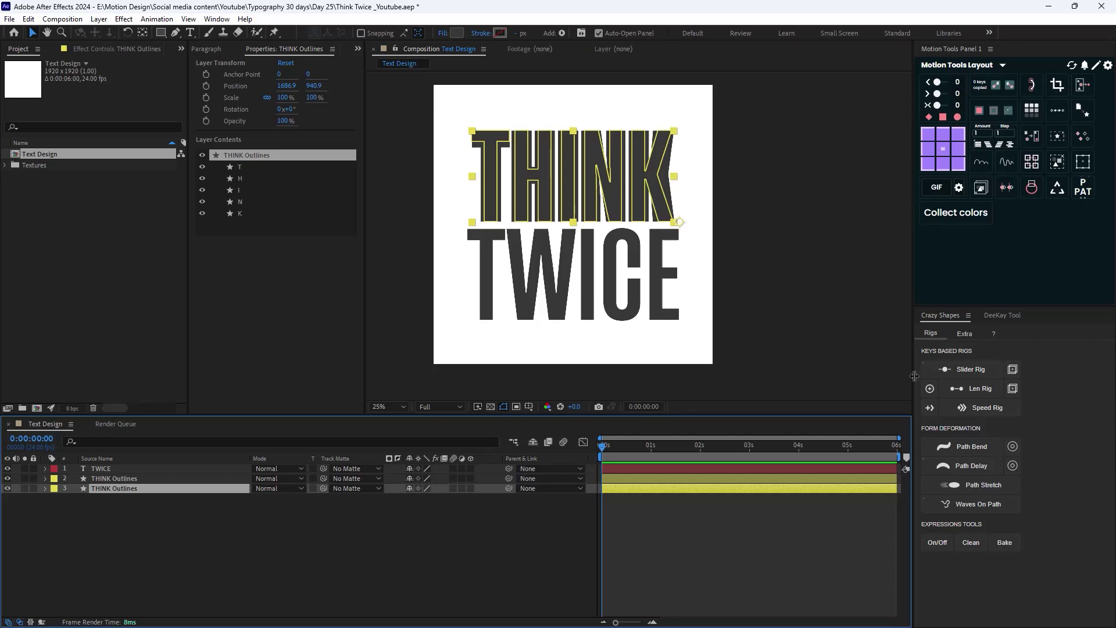
click(963, 335)
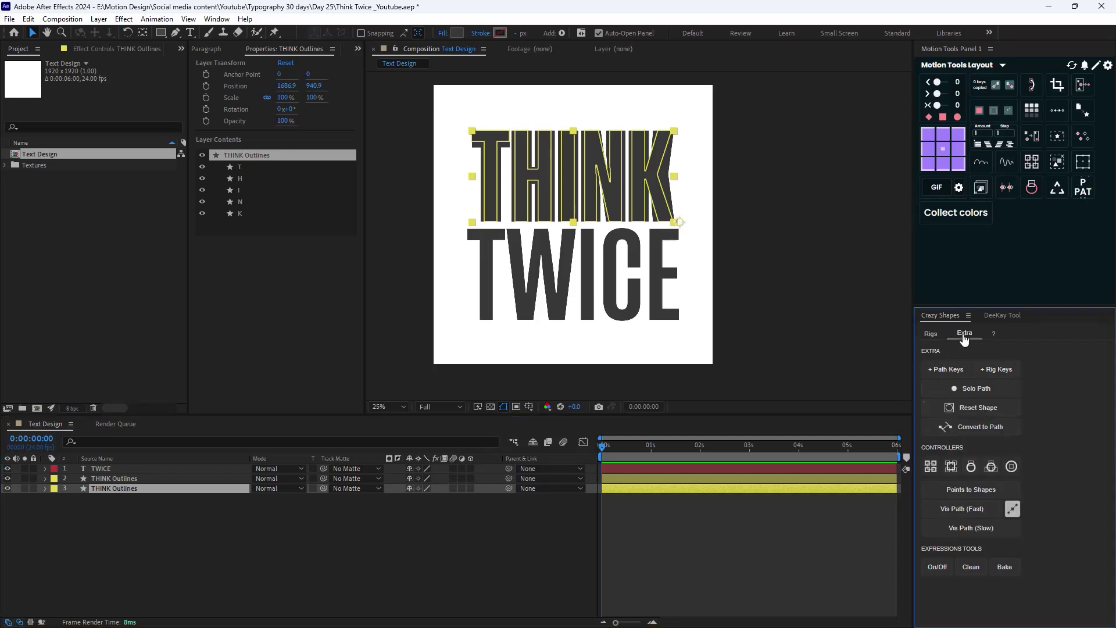
click(944, 370)
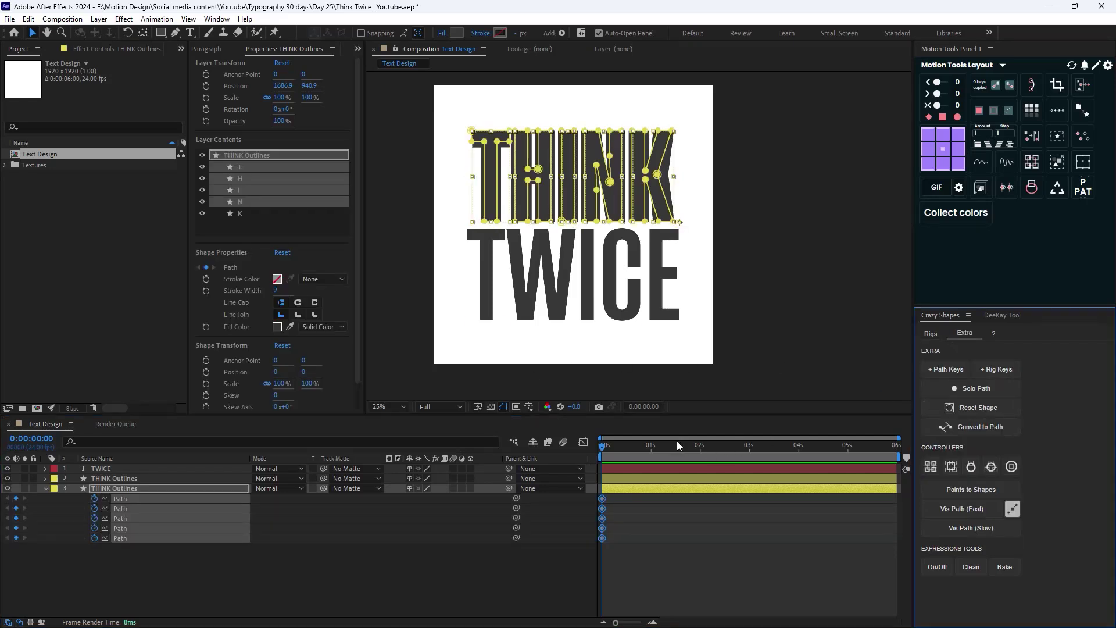
- Move the path keyframes of the lower THINK Outlines layer to 3 s and set the current time to 2 s
drag(605, 445, 700, 468)
drag(625, 500, 750, 546)
mouse_move(707, 459)
mouse_down()
mouse_move(750, 470)
mouse_move(700, 479)
mouse_up()
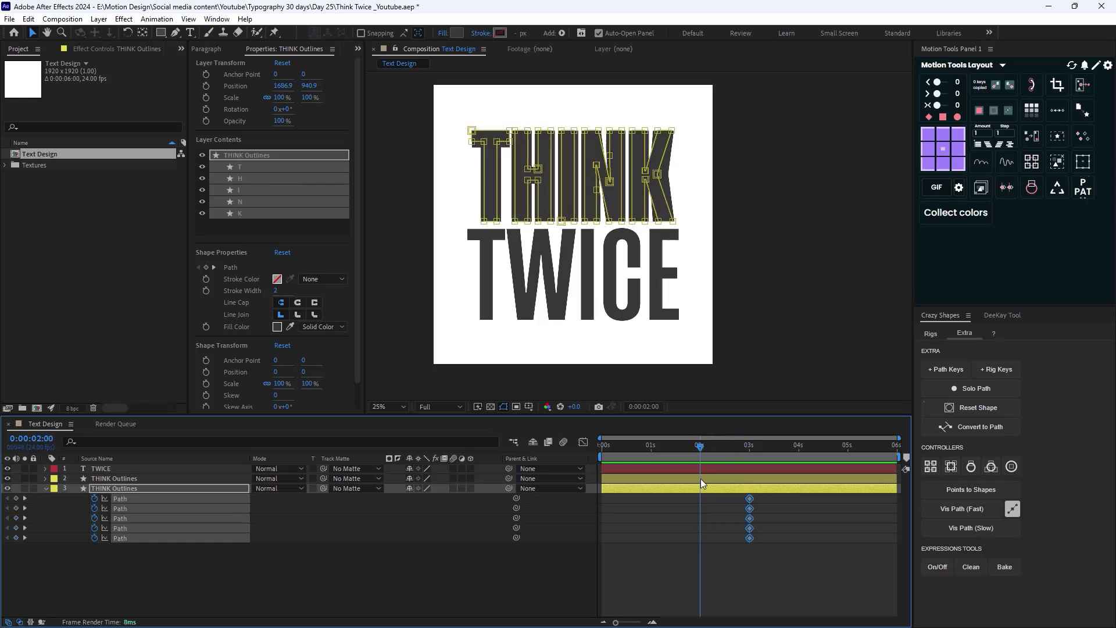
- Keyframe every letter path of the upper THINK Outlines layer at 2 s and copy those keyframes onto the lower THINK Outlines layer
click(139, 479)
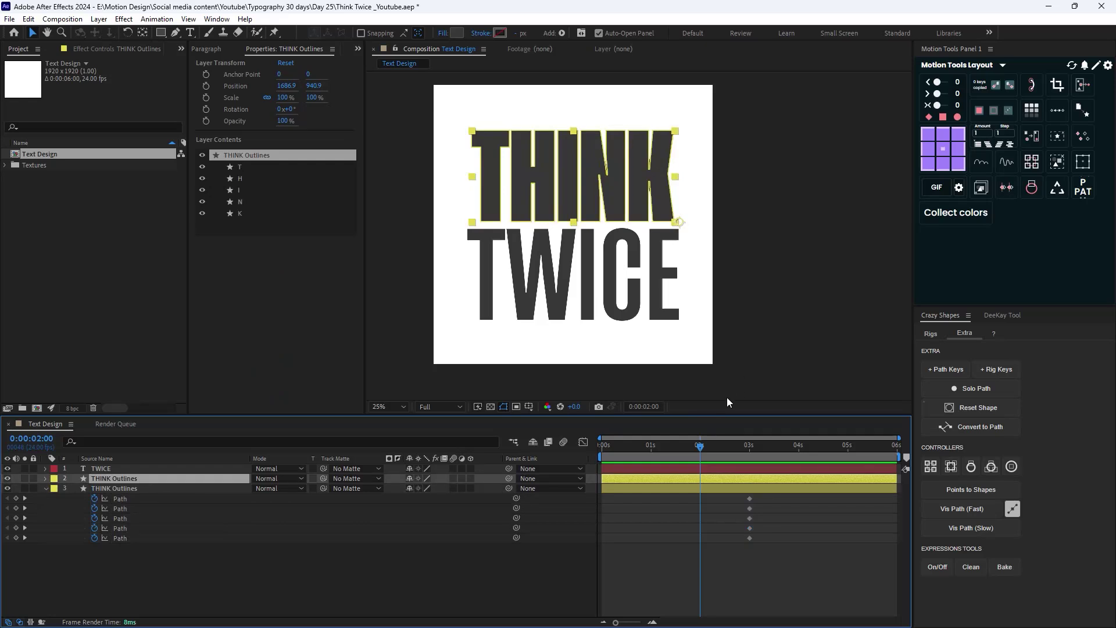
click(953, 371)
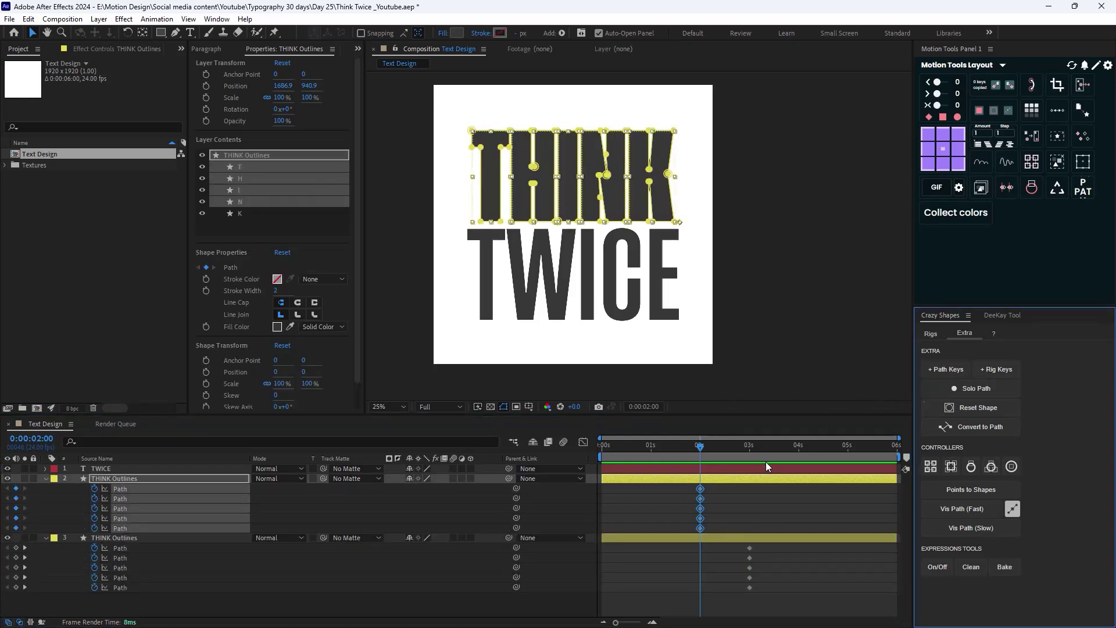
drag(727, 486, 692, 531)
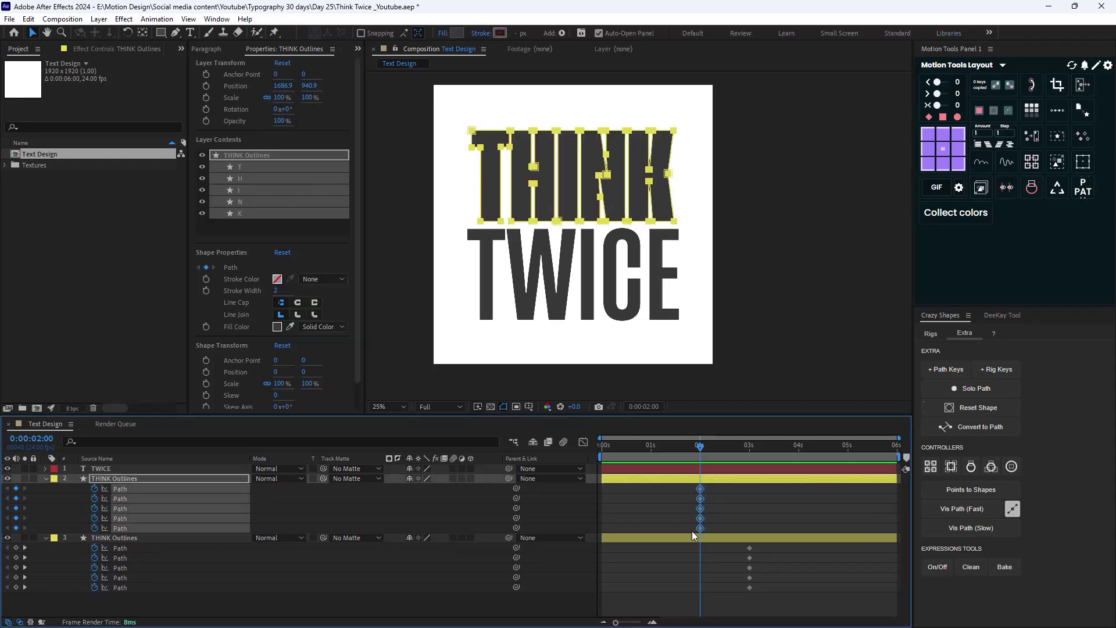
click(134, 538)
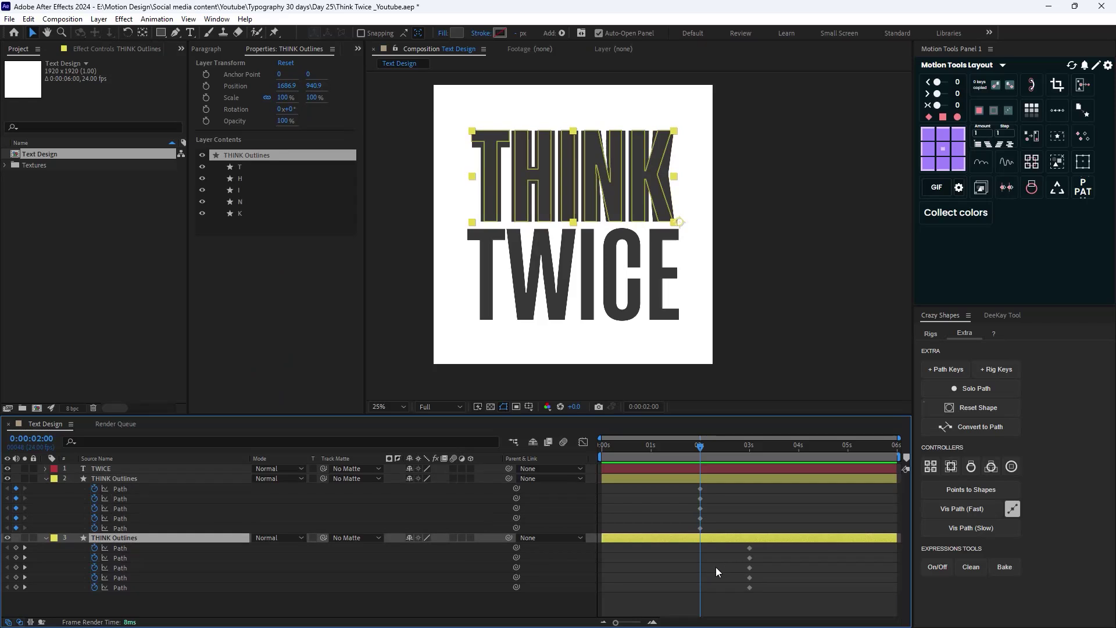
drag(736, 547, 738, 595)
key(ctrl+c)
key(ctrl+v)
drag(715, 458, 700, 479)
- Delete the upper THINK Outlines layer and preview the letter morph from 2 s
click(135, 479)
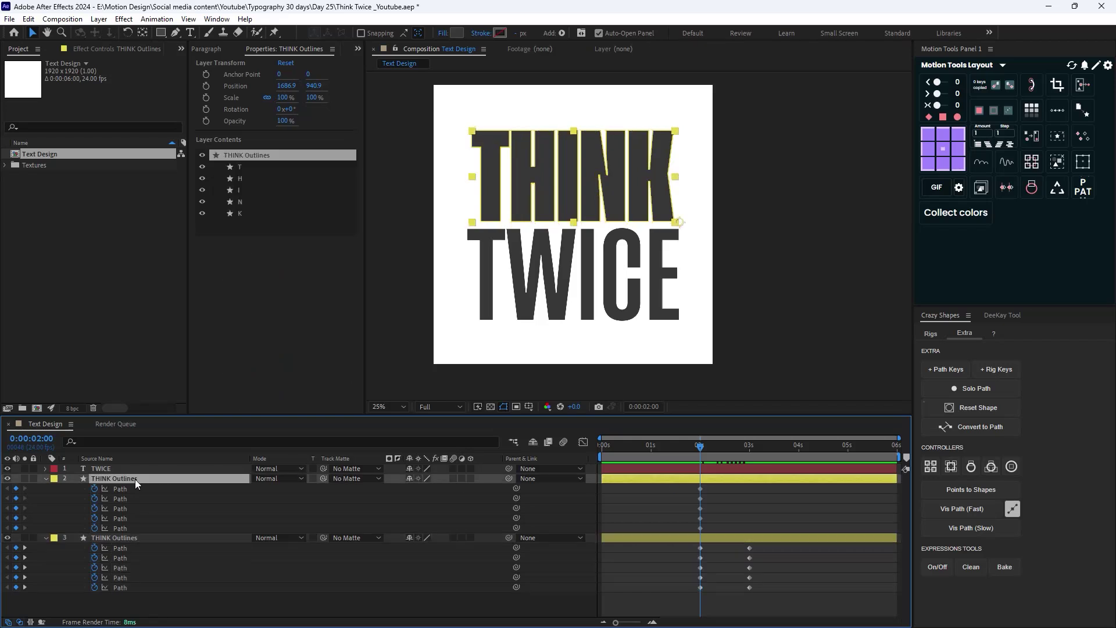
key(Delete)
key(space)
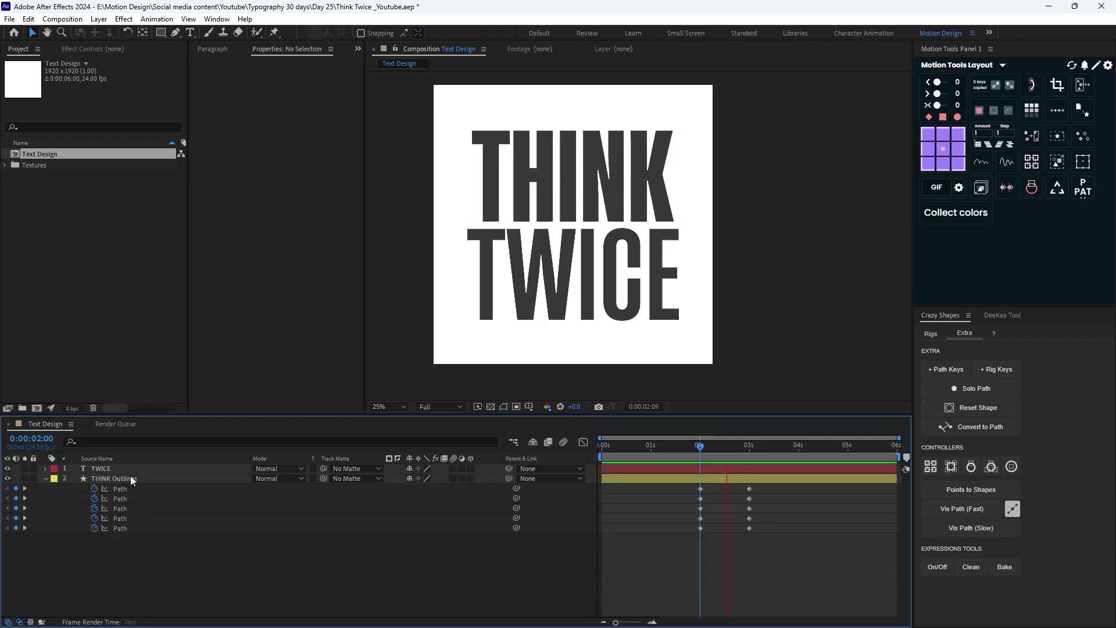
key(space)
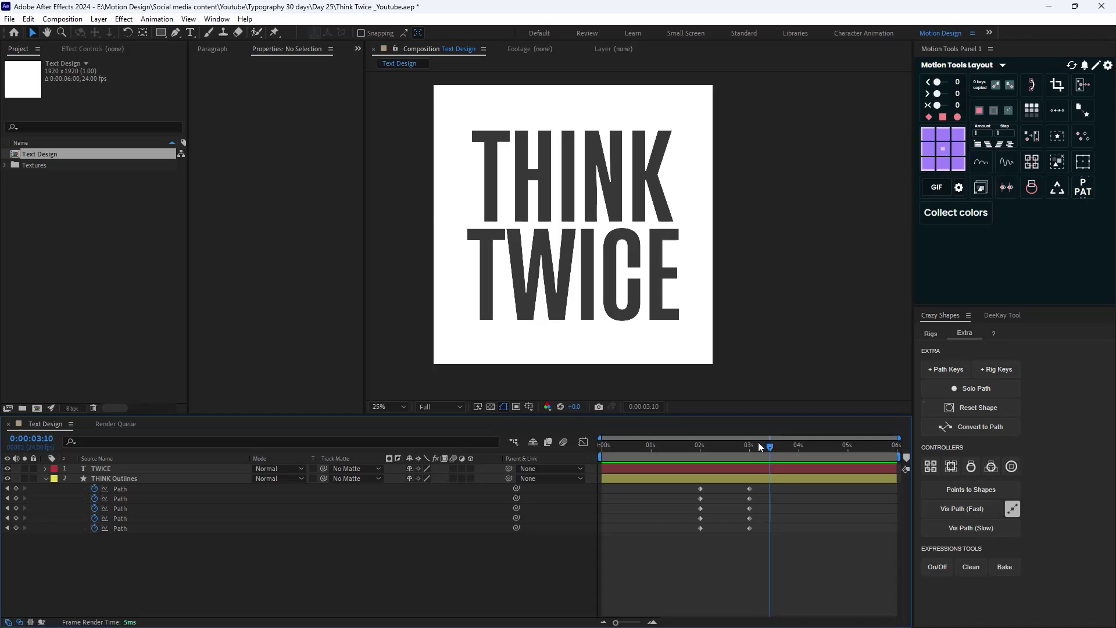
- Copy the 2 s path keyframes of THINK Outlines to 4 s, and paste the 2–4 s set again starting at 4 s
drag(769, 451, 797, 463)
drag(716, 485, 689, 543)
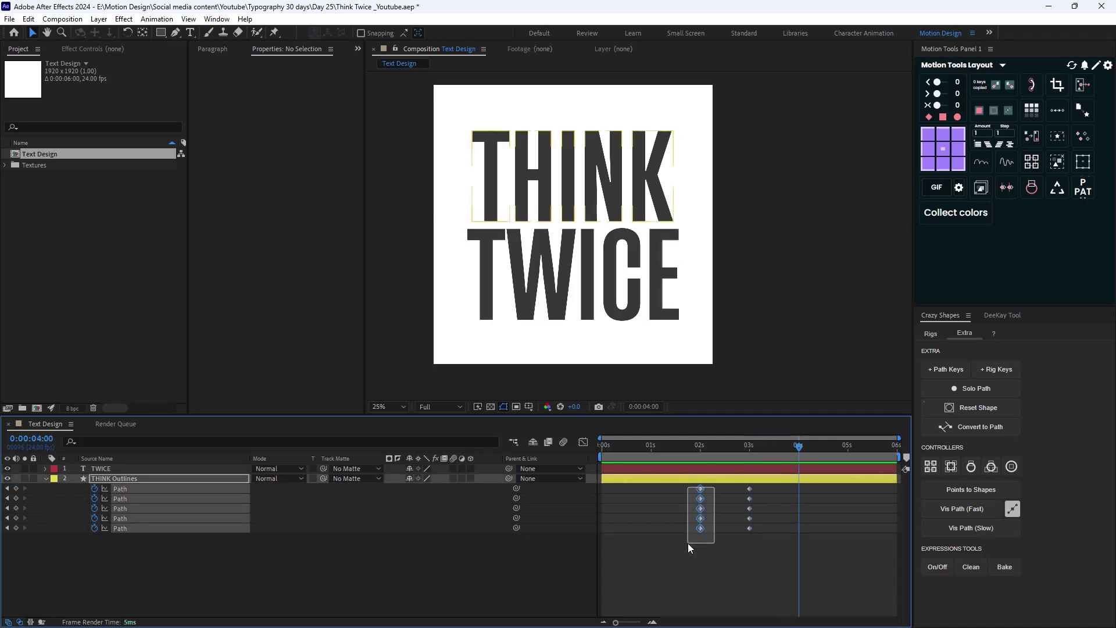
key(ctrl+c)
key(ctrl+v)
drag(822, 489, 682, 544)
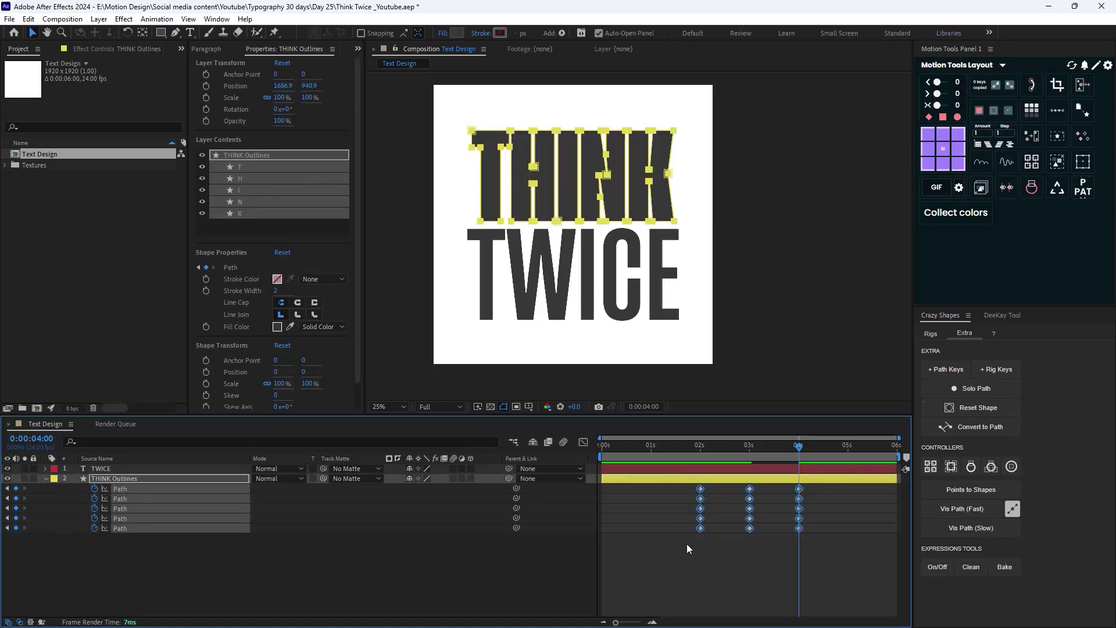
key(ctrl+v)
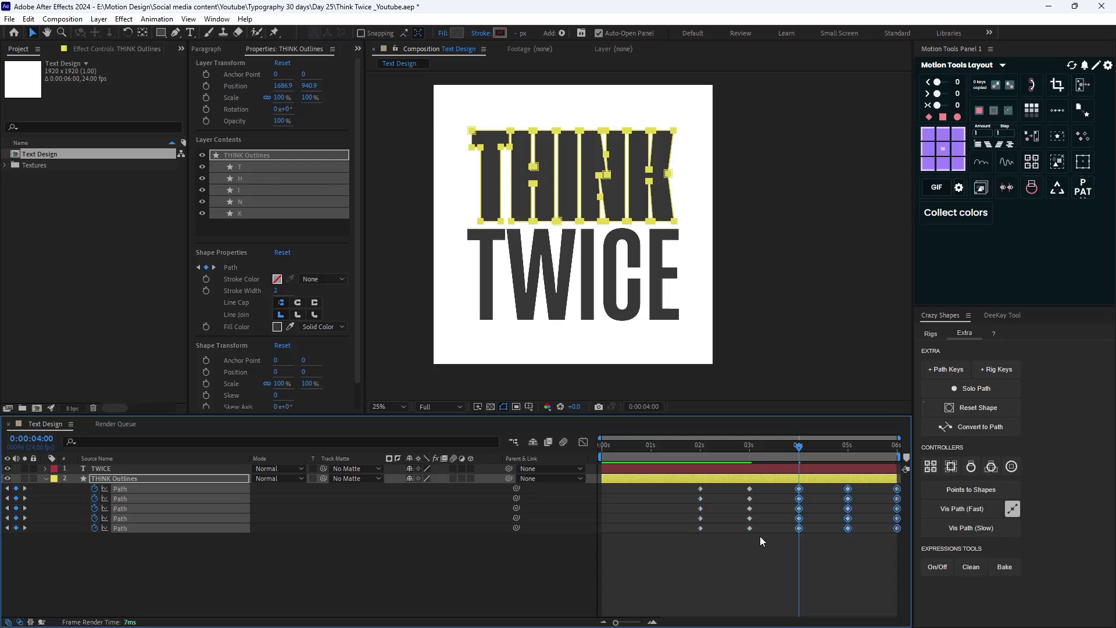
- Apply Easy Ease to all path keyframes of THINK Outlines and preview the animation
click(795, 454)
drag(777, 449, 909, 564)
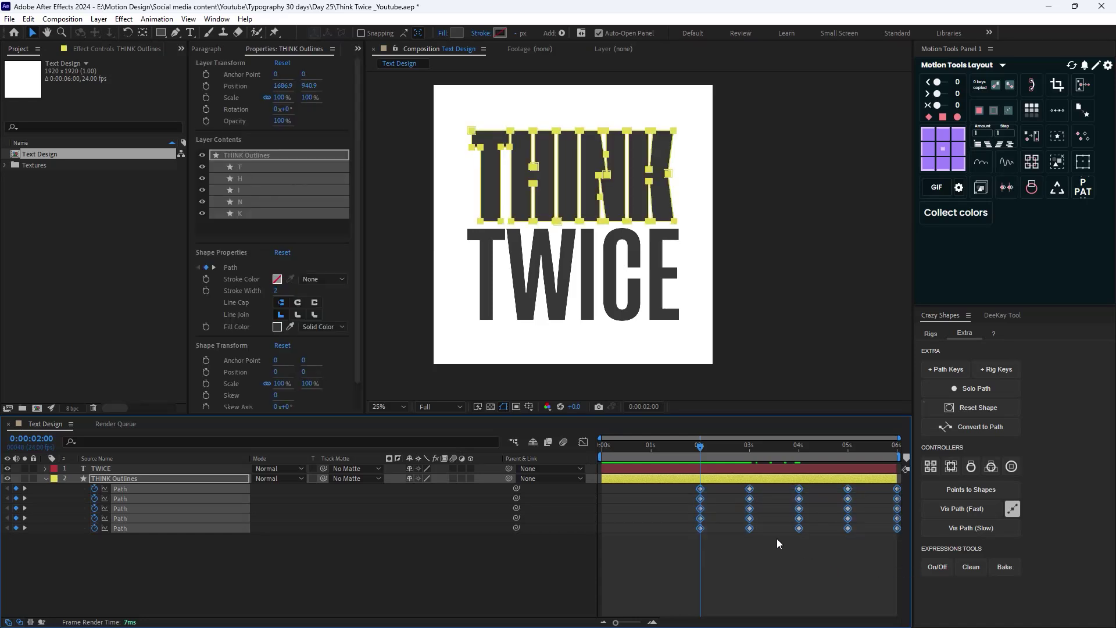
key(F9)
key(space)
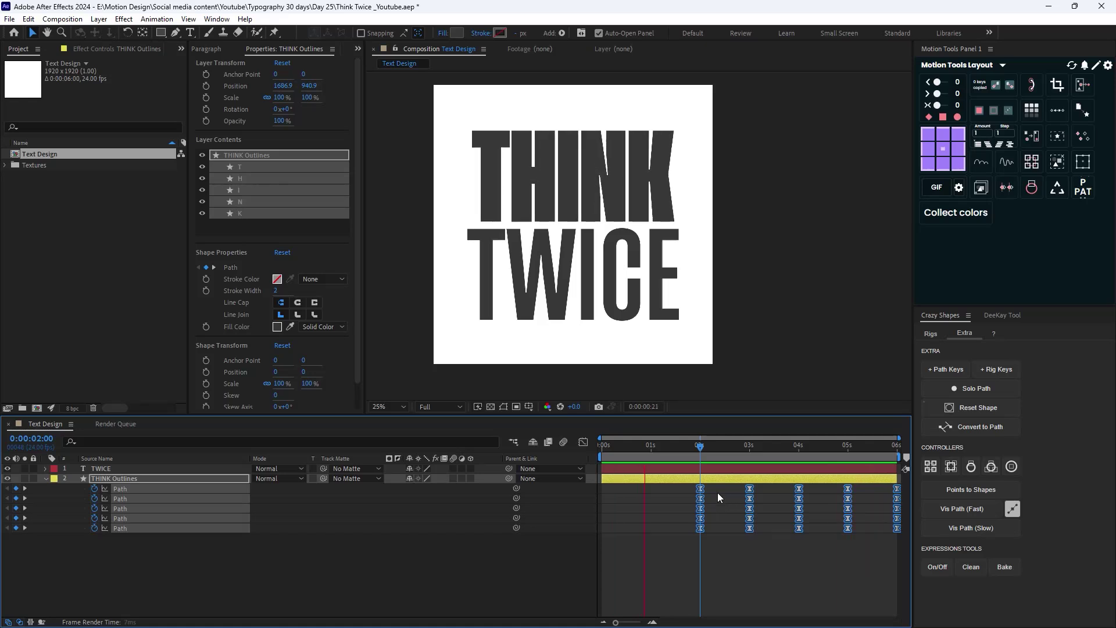
key(space)
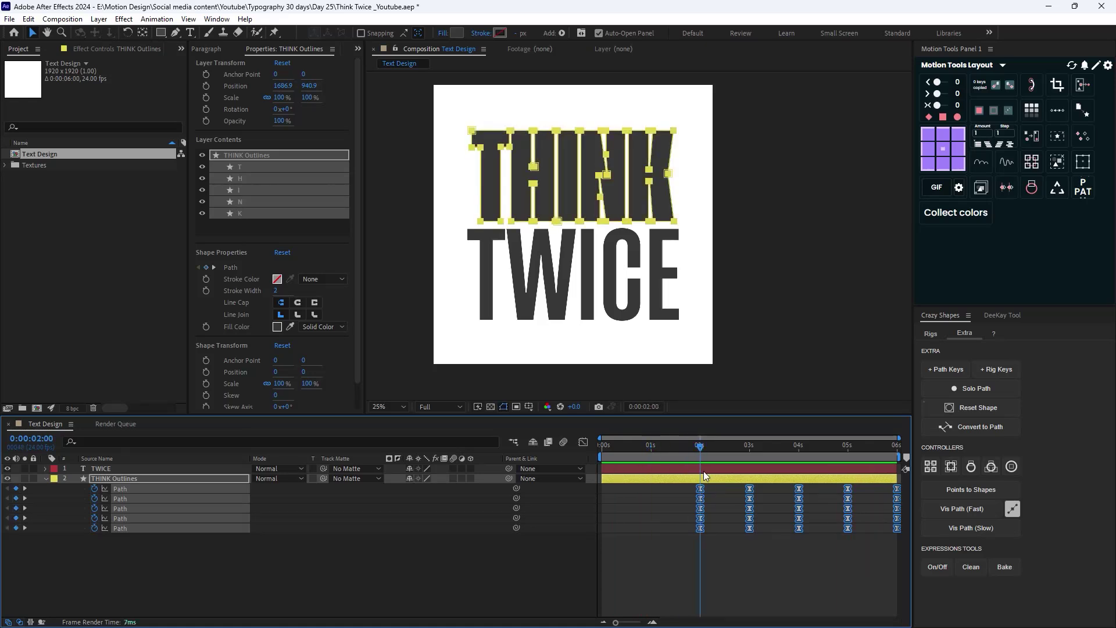
- Start the work area at 2 s and stagger the H, I, N and K path keyframes by one additional frame per letter
key(b)
click(120, 498)
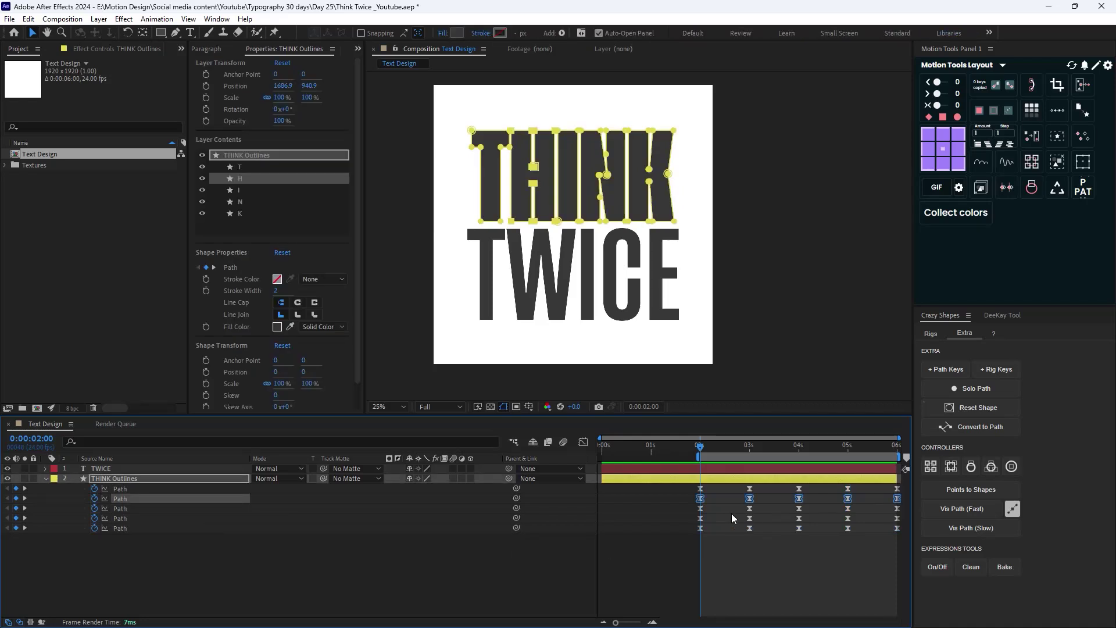
drag(699, 498, 770, 532)
click(119, 508)
click(654, 618)
click(116, 518)
click(186, 527)
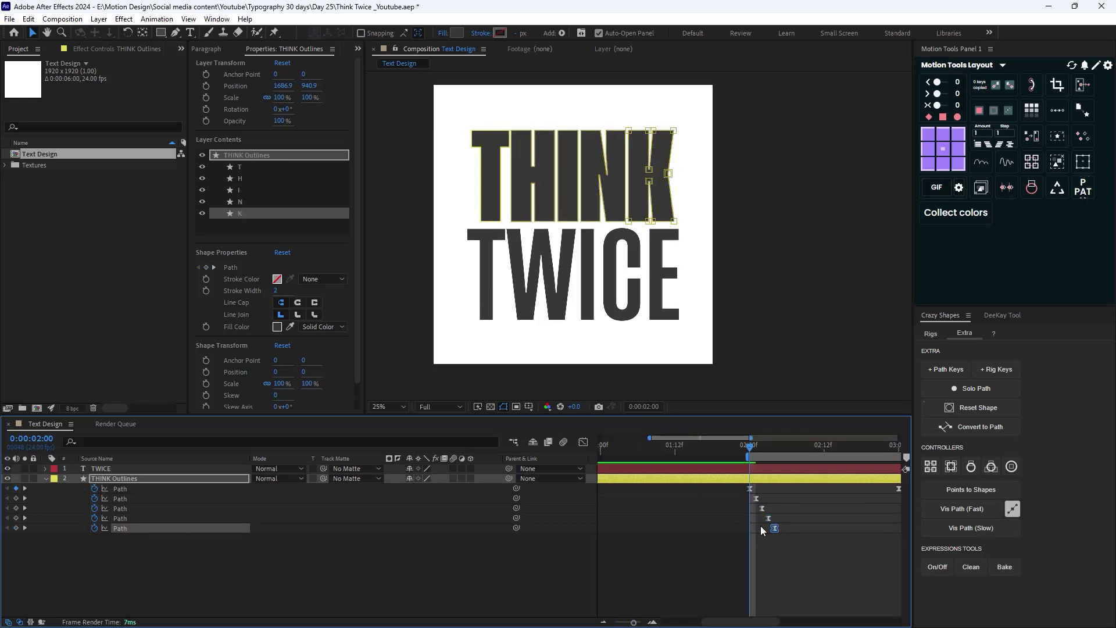
drag(631, 622, 619, 622)
key(space)
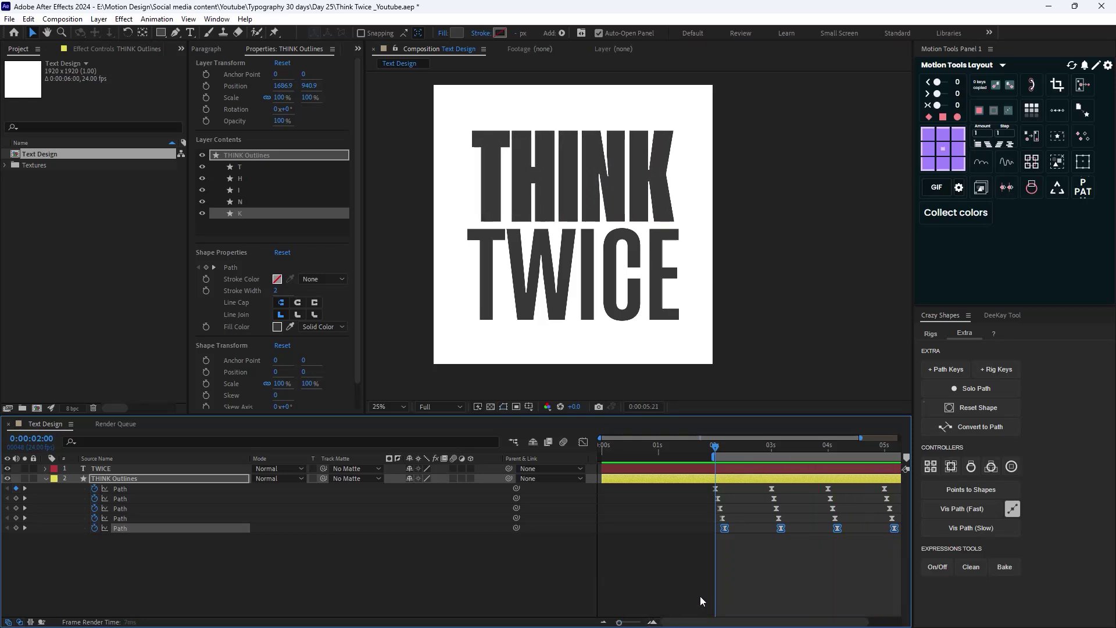
drag(737, 458, 713, 466)
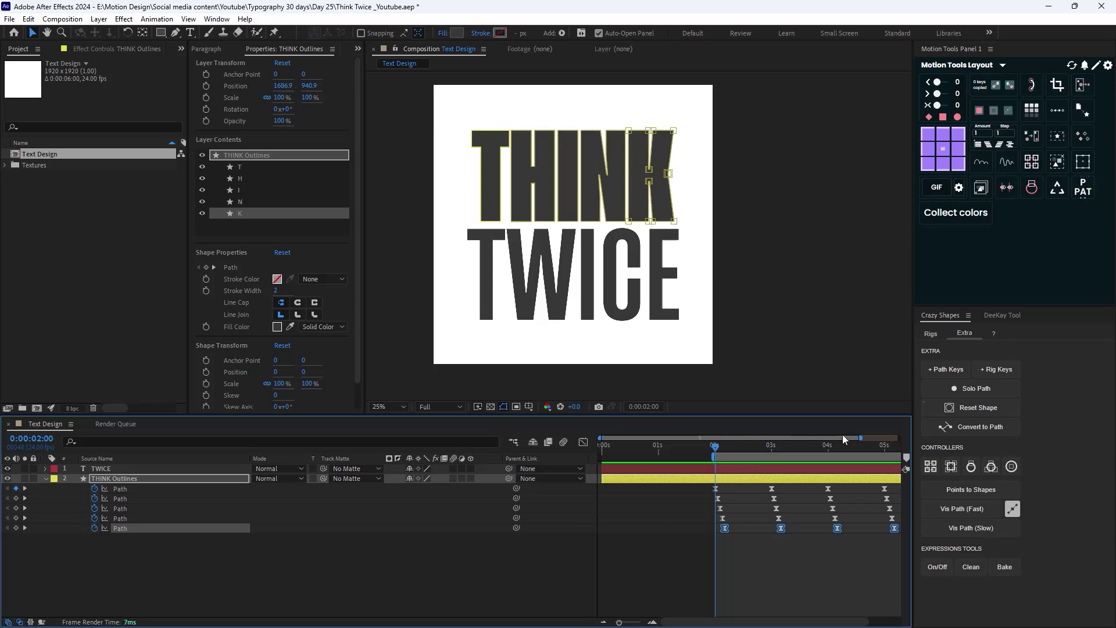
- Collapse the THINK Outlines keyframes and create shapes from the 4500 Medium TWICE text
key(u)
click(141, 468)
right_click(105, 474)
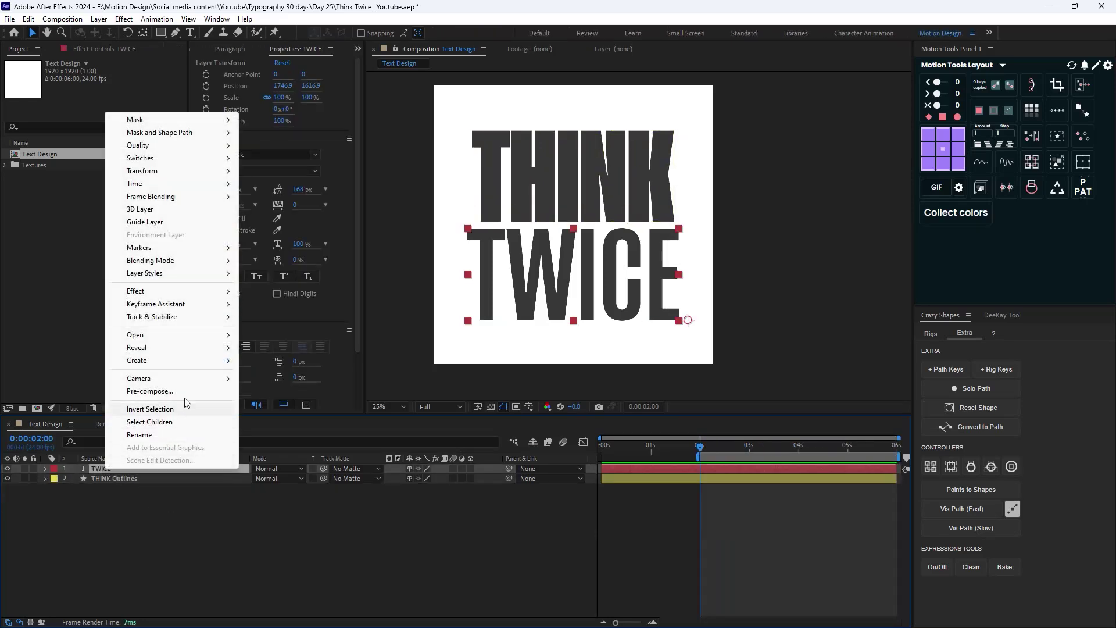
mouse_move(137, 358)
click(285, 369)
- Create shapes from the TWICE text in the 4800 Super style and delete the original TWICE text layer
click(108, 478)
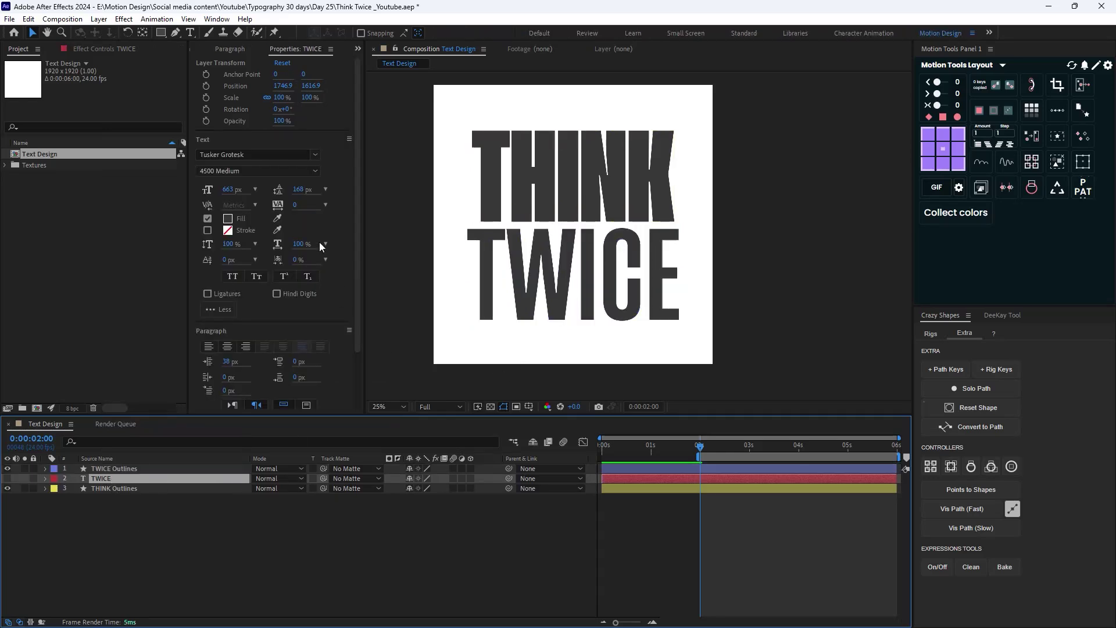
click(316, 166)
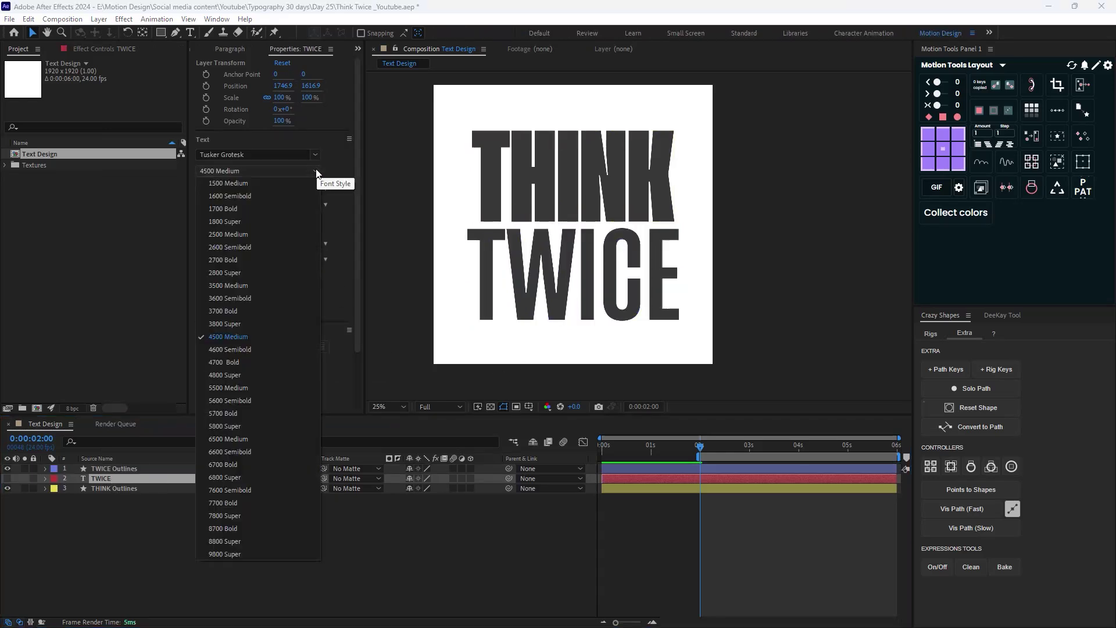
click(242, 375)
right_click(110, 477)
mouse_move(220, 372)
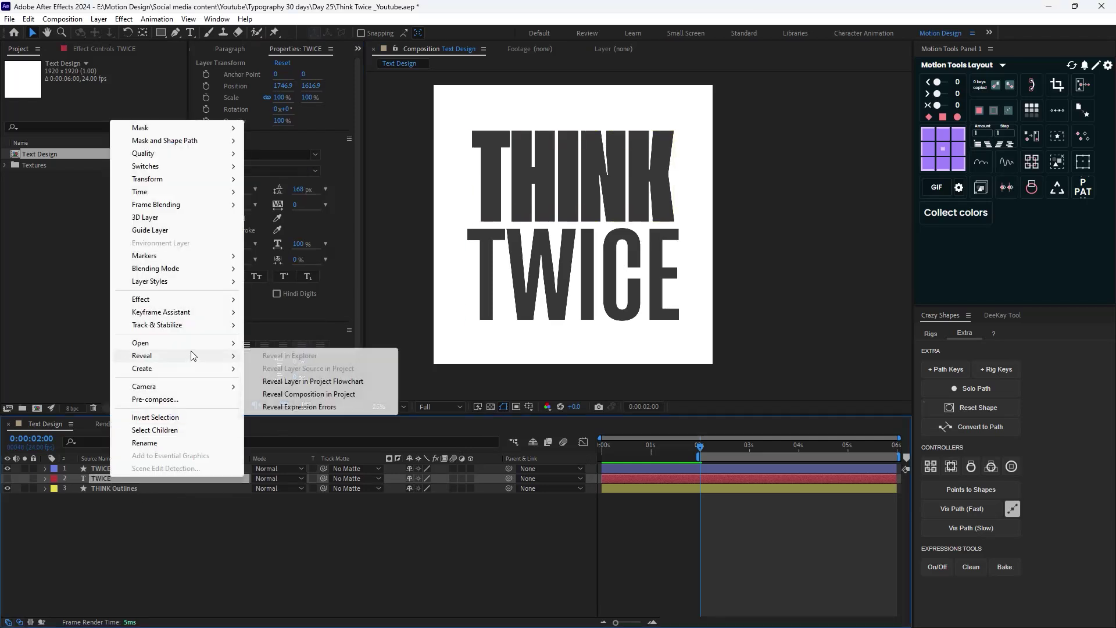
click(287, 381)
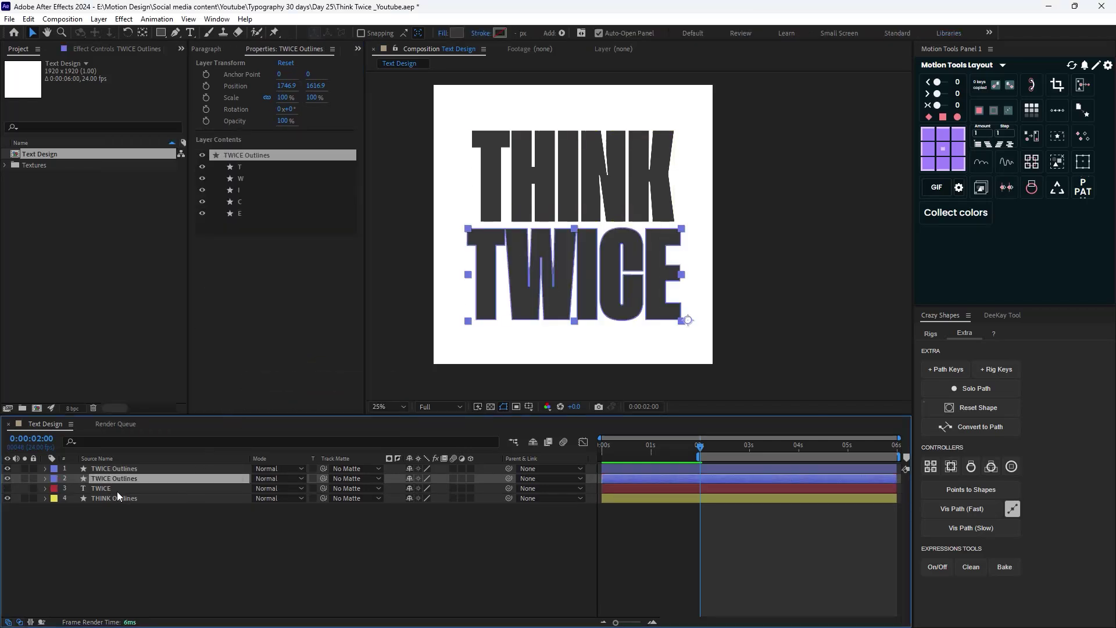
click(101, 488)
key(Delete)
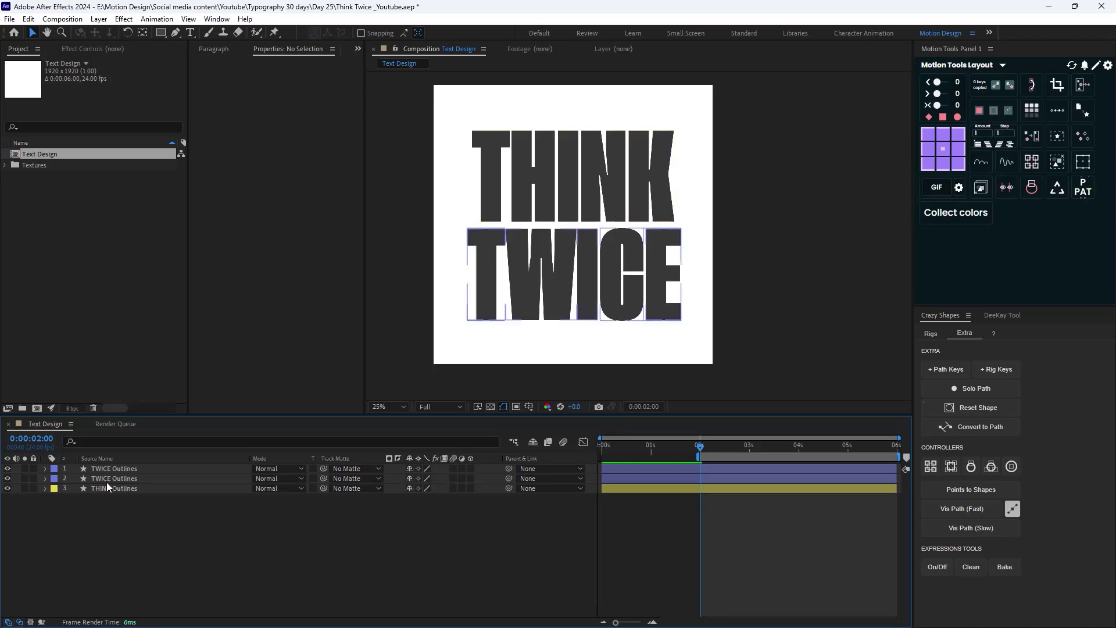
- Add path keyframes at 3 s to every letter of both TWICE Outlines layers using Crazy Shapes
click(114, 478)
drag(703, 459, 754, 465)
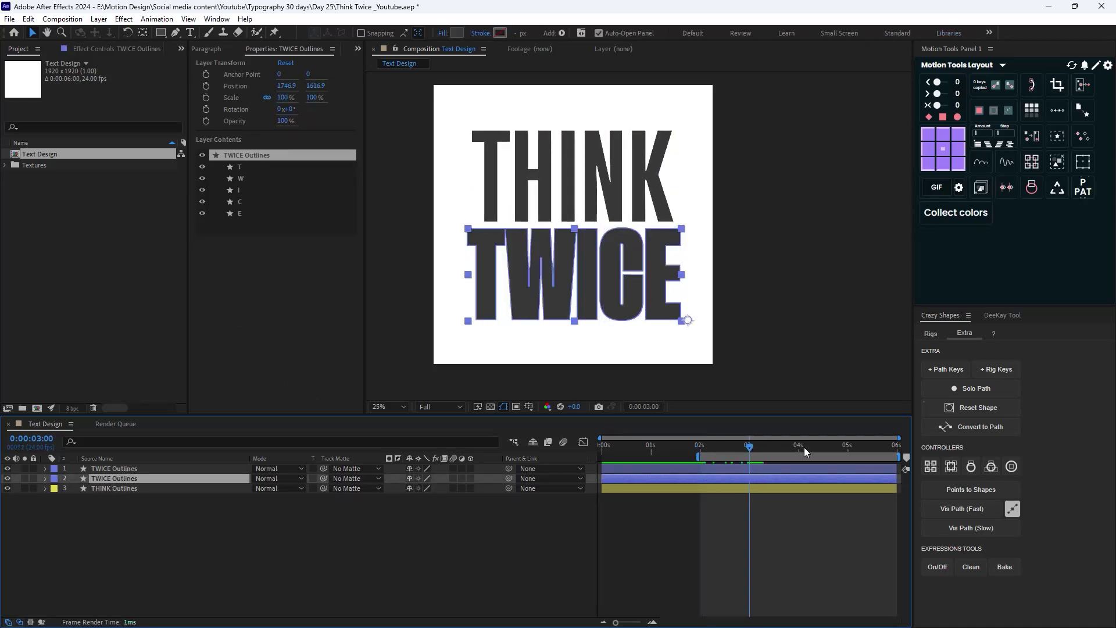
click(945, 369)
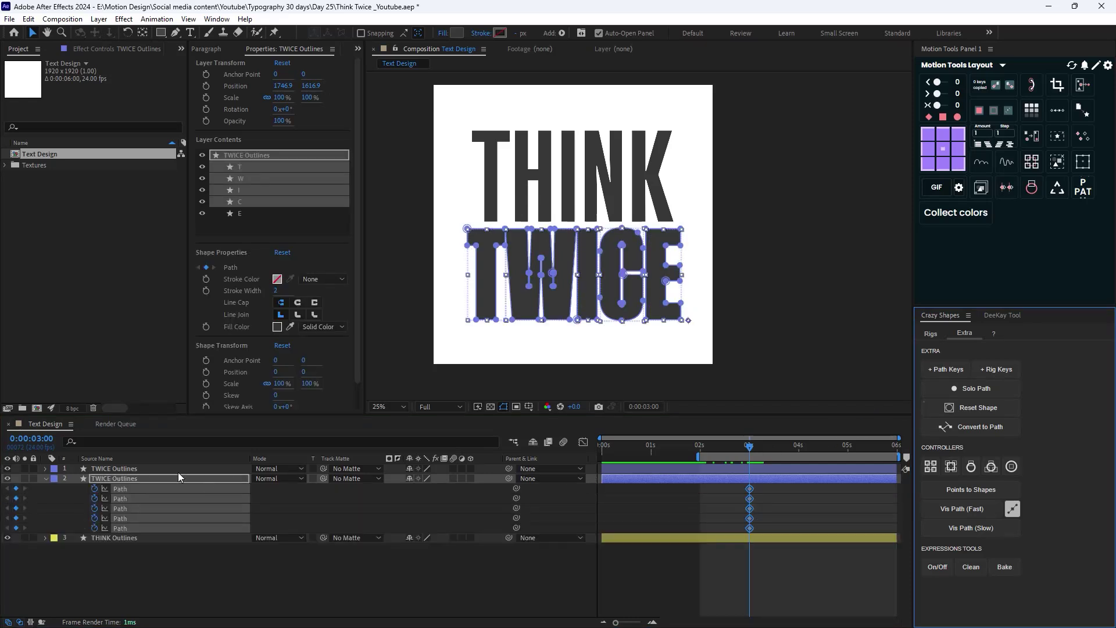
click(149, 468)
click(949, 370)
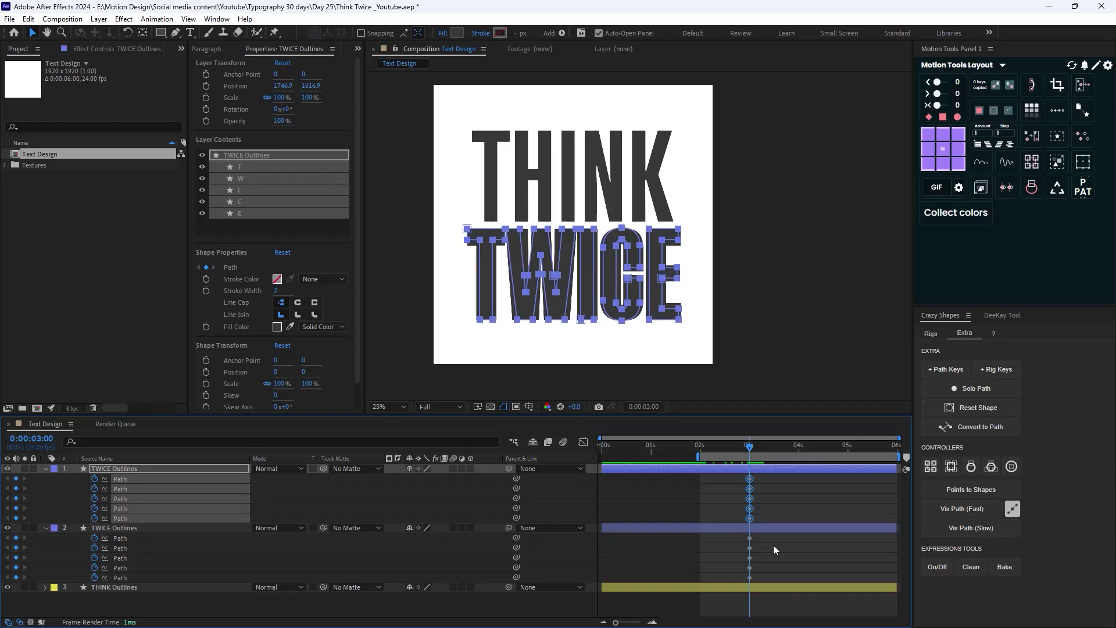
- Copy the upper TWICE Outlines layer's path keyframes onto the lower TWICE Outlines layer at 2 s and delete the upper layer
click(773, 545)
key(shift+Home)
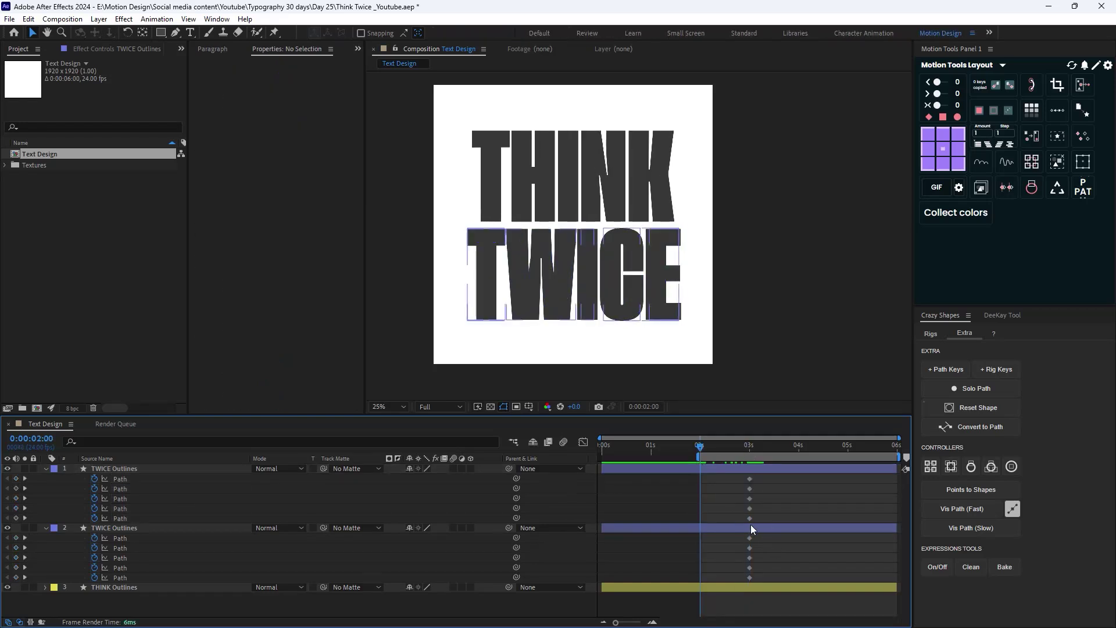
drag(767, 533, 740, 583)
key(ctrl+c)
key(ctrl+v)
drag(700, 449, 751, 468)
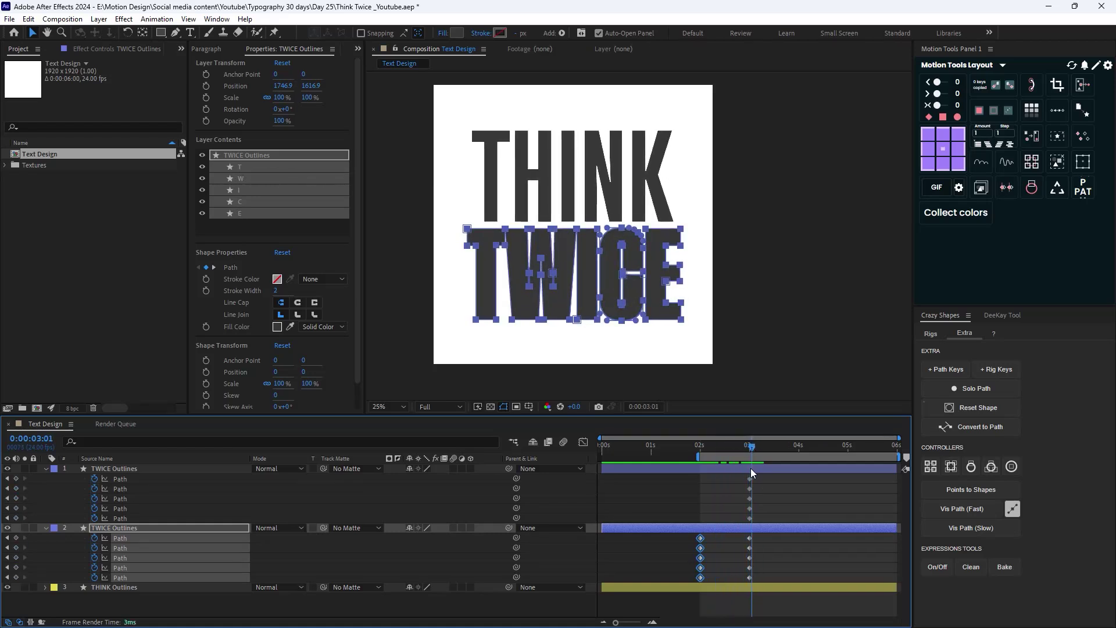
click(144, 469)
key(Delete)
- Examine how the letter C of TWICE morphs between 2 s and 3 s
drag(745, 446, 732, 465)
scroll(644, 307, up, 2)
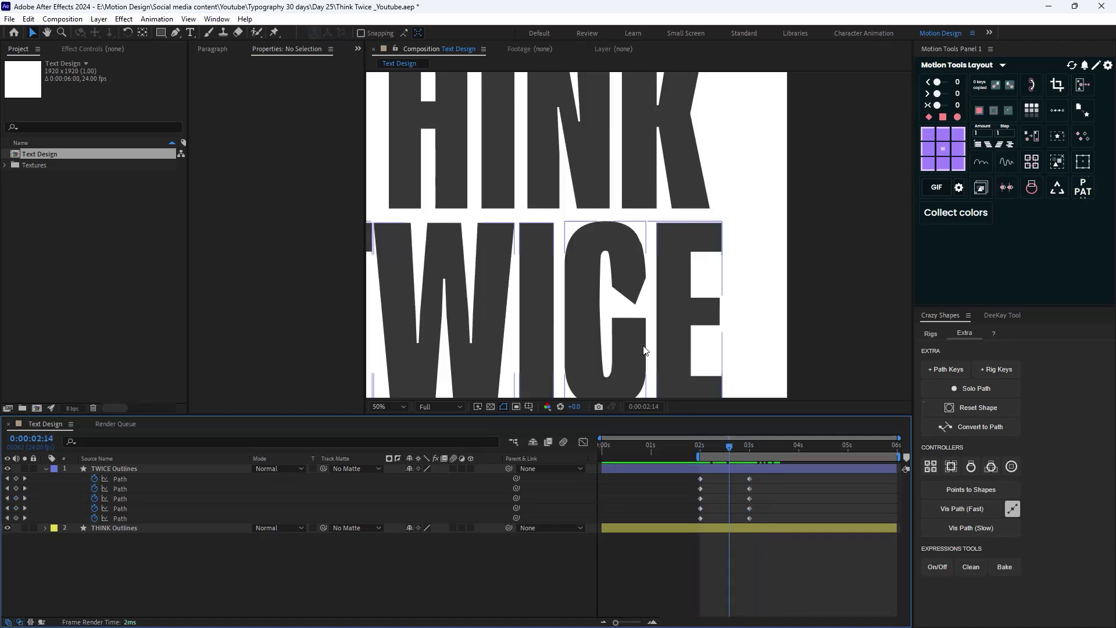
drag(728, 445, 751, 446)
- Try adding a point to the upper edge of the C's opening at 3 s with the Pen tool
click(750, 479)
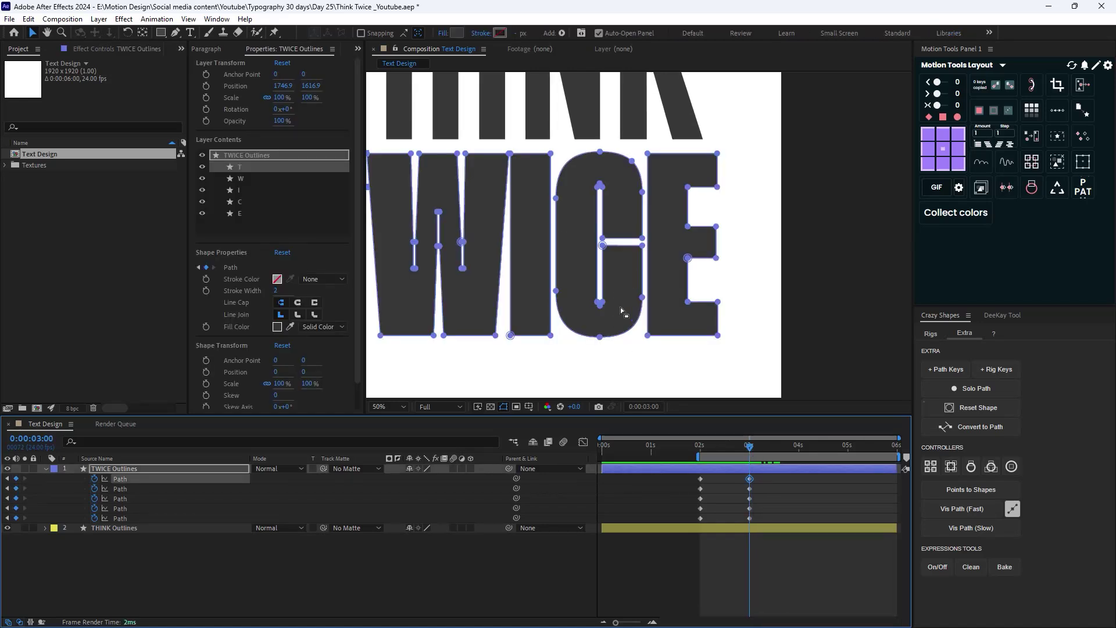
key(g)
click(619, 333)
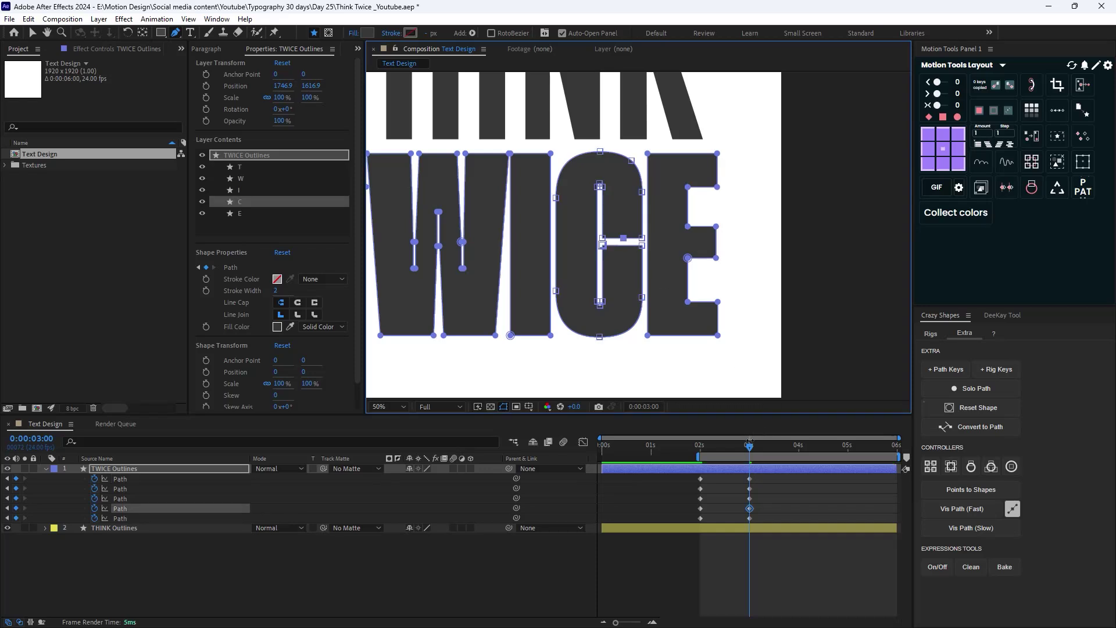
mouse_move(744, 449)
mouse_down()
mouse_move(724, 447)
mouse_move(749, 452)
mouse_up()
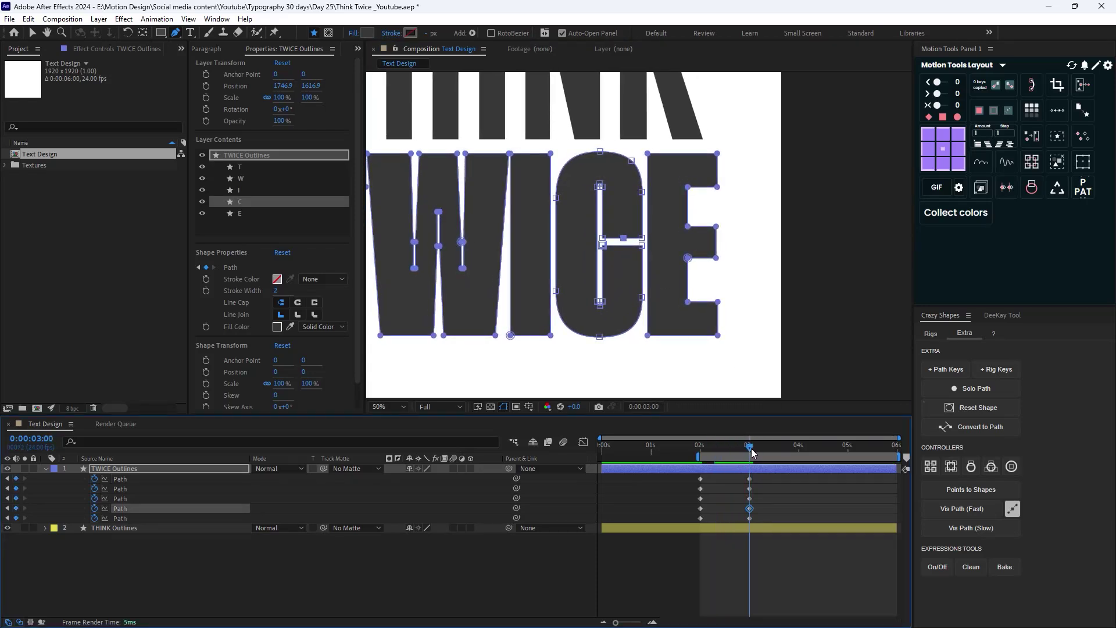
- Compare the path points of the letter C in TWICE at 2 s and 3 s
click(749, 479)
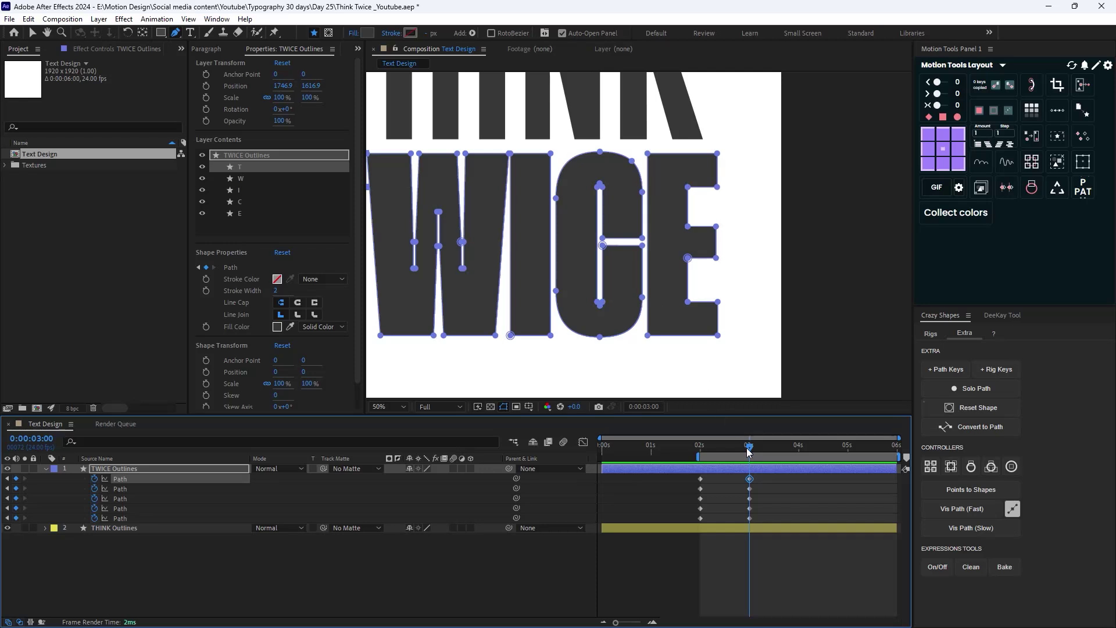
drag(749, 447, 701, 477)
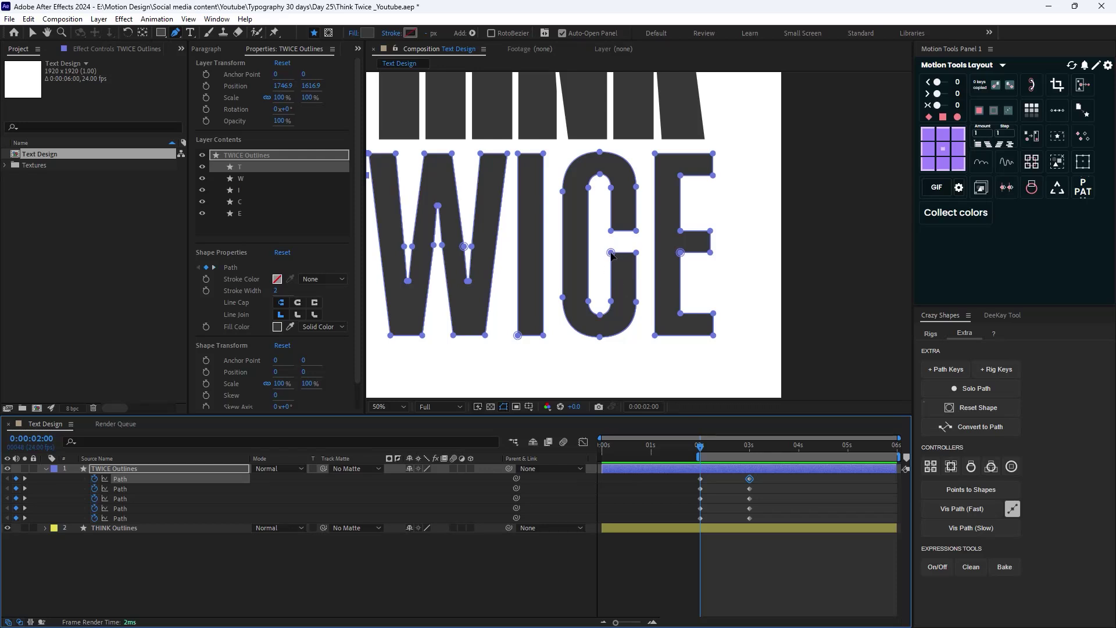
drag(700, 455, 749, 469)
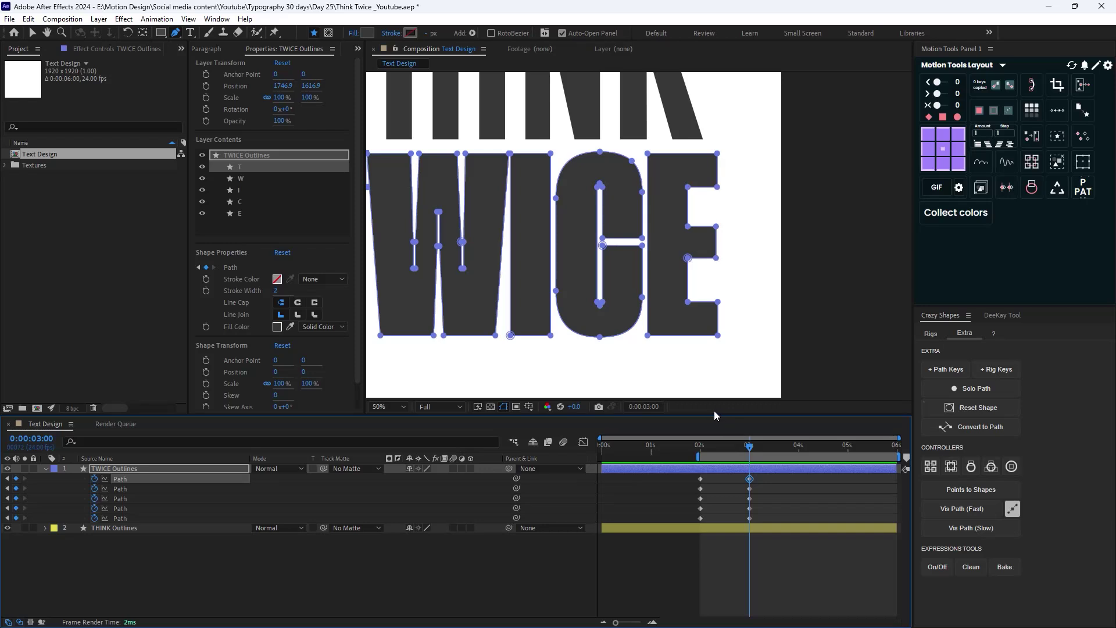
- Add a text layer with the letter C in Tusker Grotesk 4800 Super and fill it red (DD0F0F)
click(383, 583)
click(190, 32)
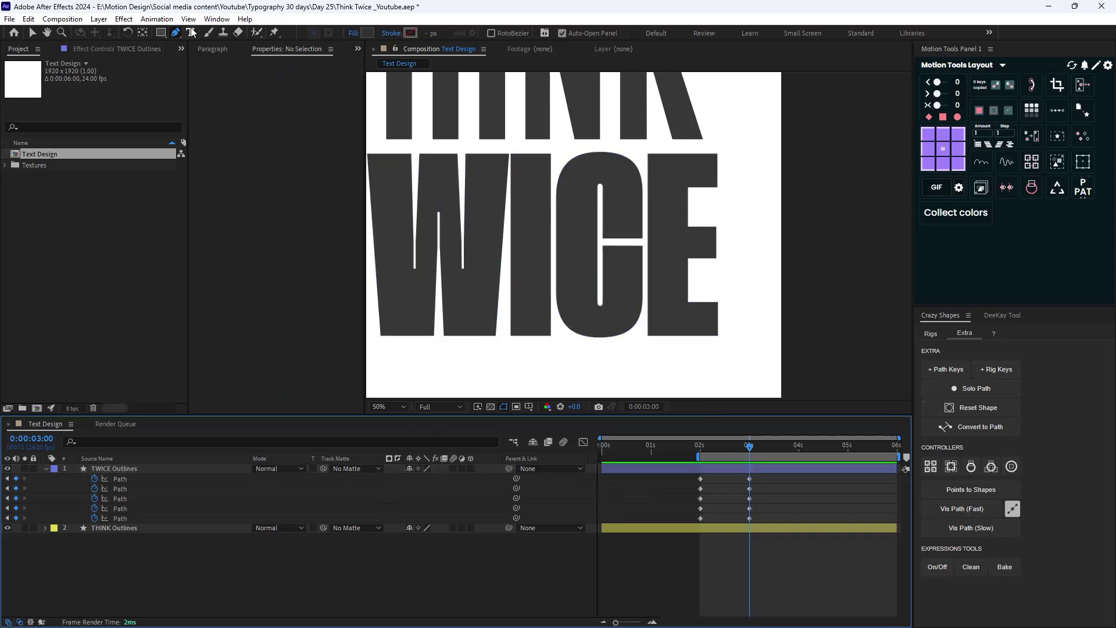
click(577, 249)
text(C)
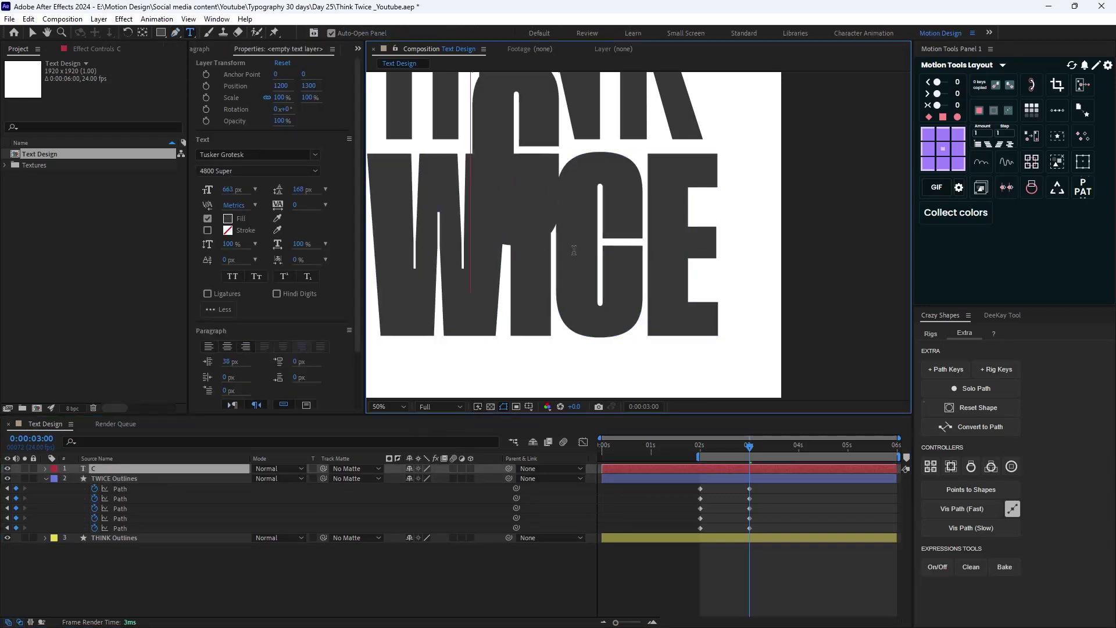
click(227, 218)
drag(627, 398, 649, 419)
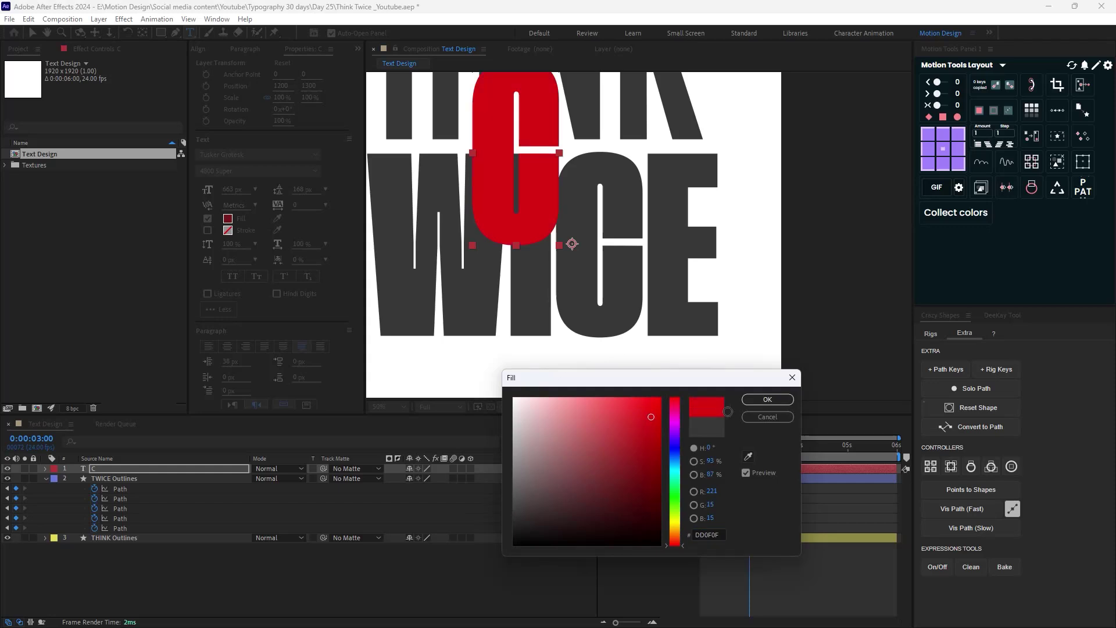
click(763, 399)
- Place the red C exactly over the C of TWICE at 3 s and lower its opacity to 29%
click(32, 33)
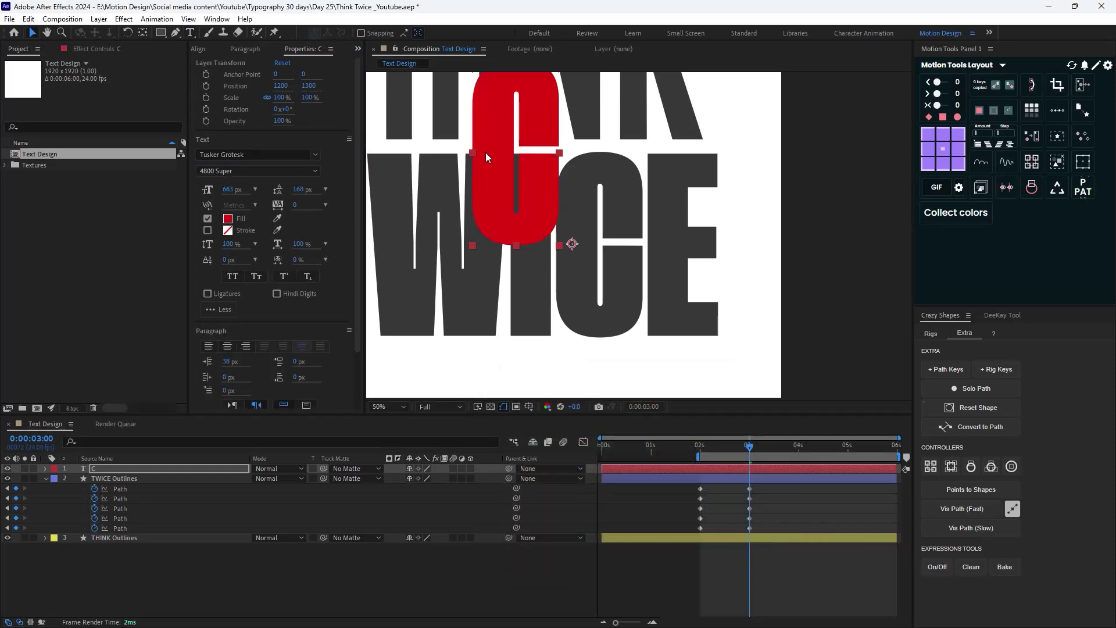
drag(502, 122, 585, 215)
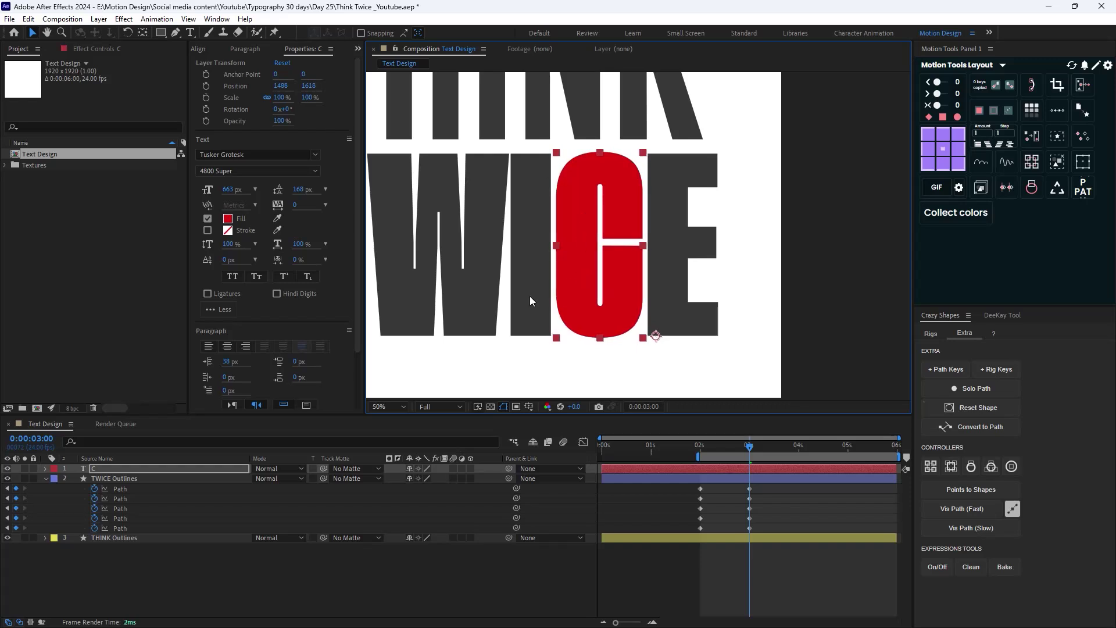
key(t)
drag(411, 477, 368, 472)
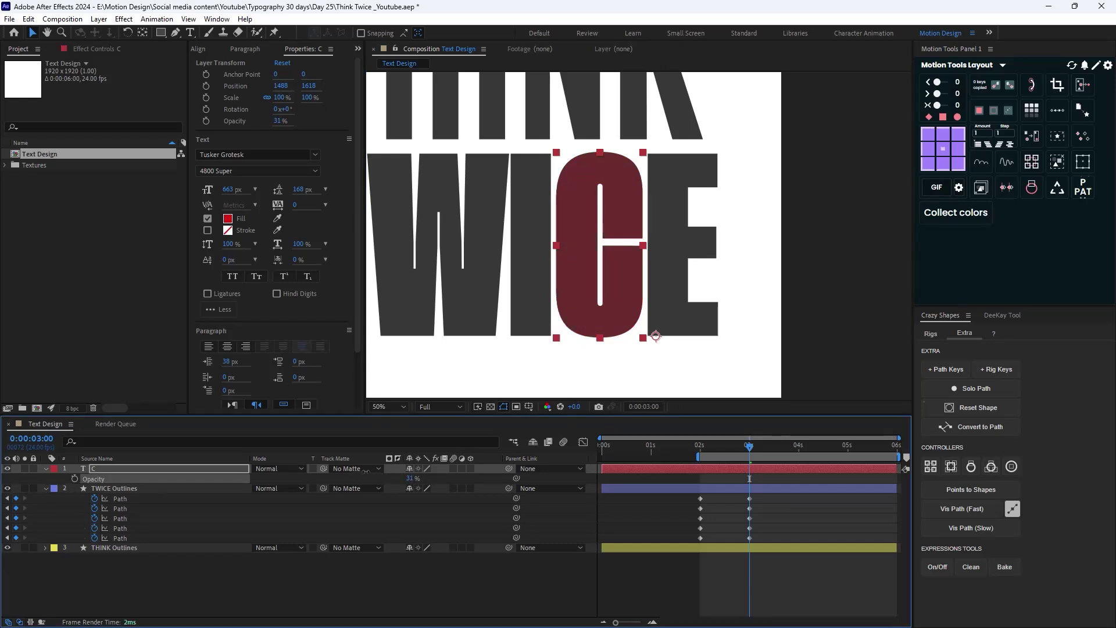
- Step through the frames around 3 s and remove the 3 s keyframe from the path of the C in TWICE
scroll(584, 318, up, 2)
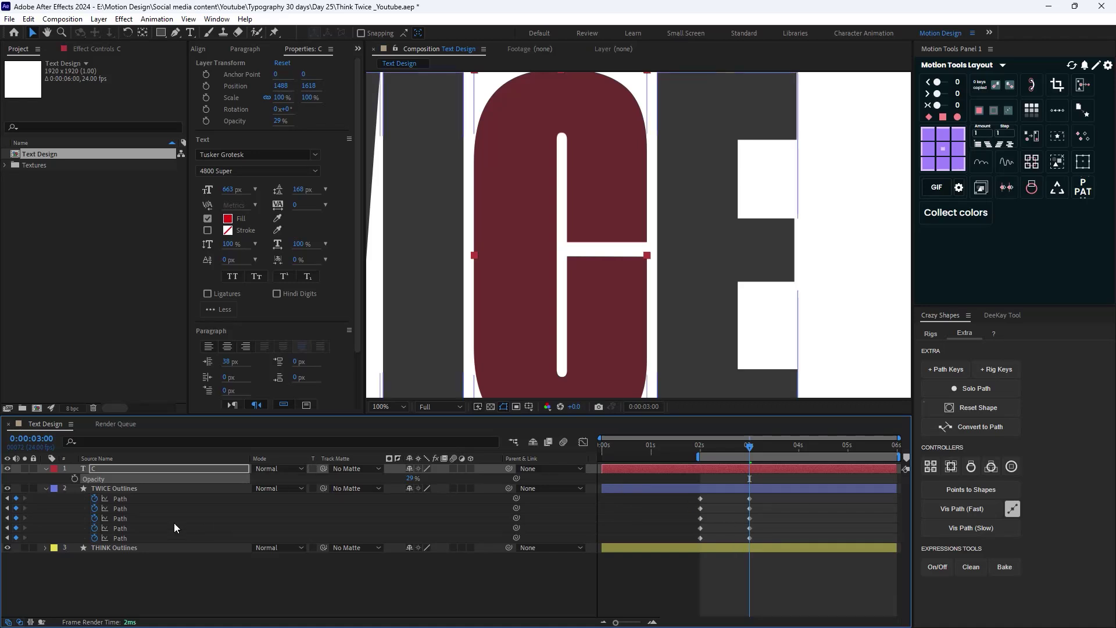
click(129, 518)
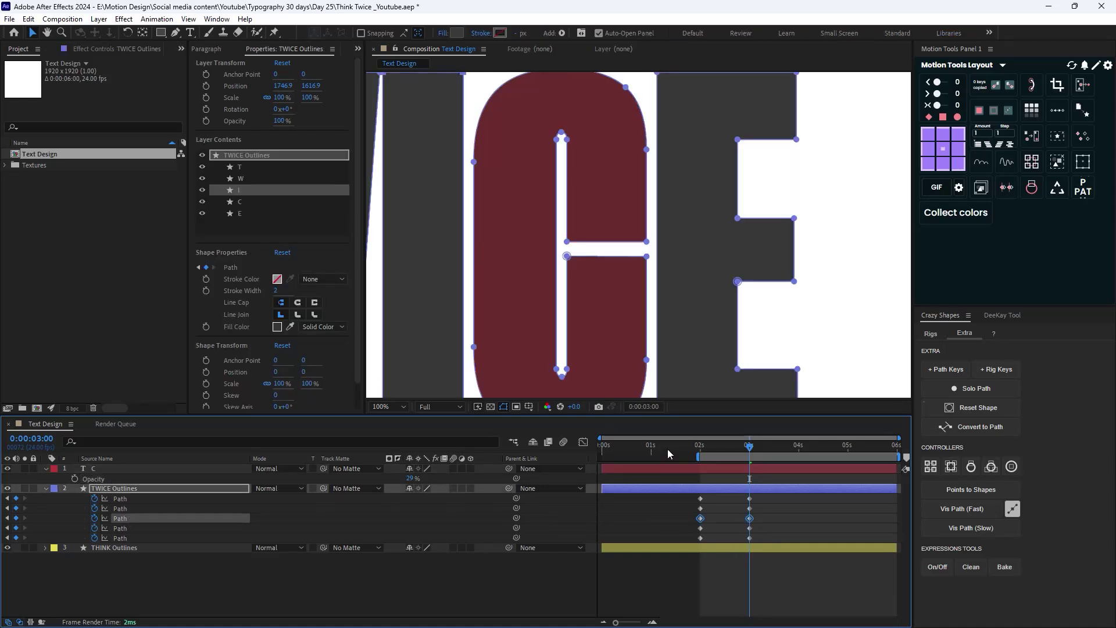
drag(698, 457, 697, 457)
key(Page_Up)
key(Page_Up)
key(Page_Up)
key(Page_Up)
key(Page_Up)
key(Page_Up)
key(Page_Up)
key(Page_Down)
key(Page_Down)
key(Page_Down)
key(Page_Down)
key(Page_Down)
key(Page_Down)
key(Page_Down)
- Move both corner points above the opening of the C in TWICE onto the red guide at 3 s
click(609, 294)
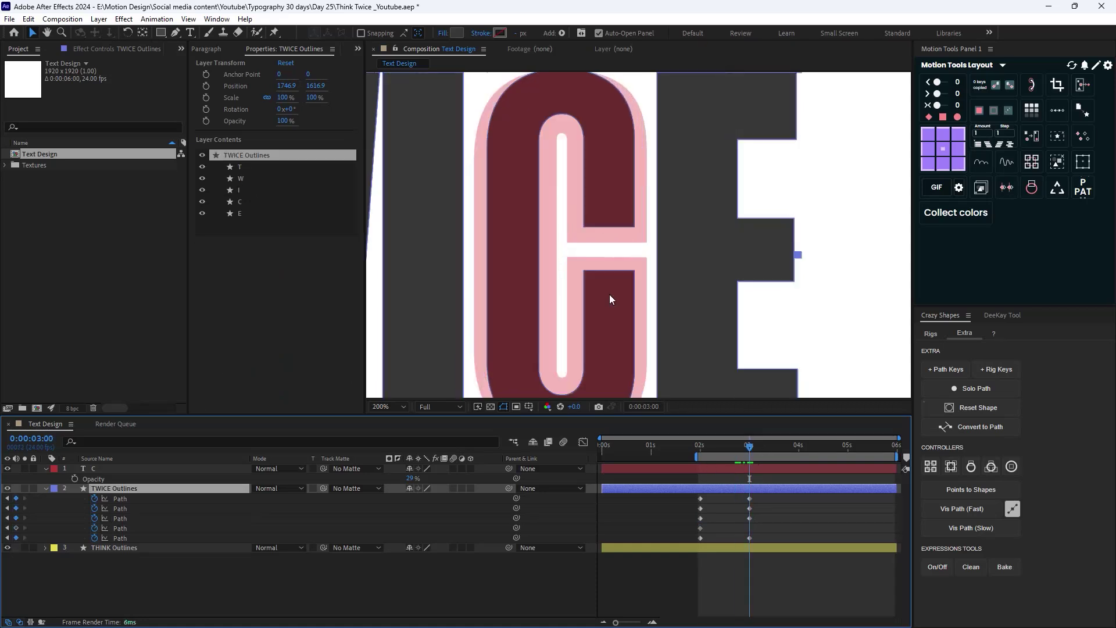
scroll(609, 298, up, 2)
click(701, 527)
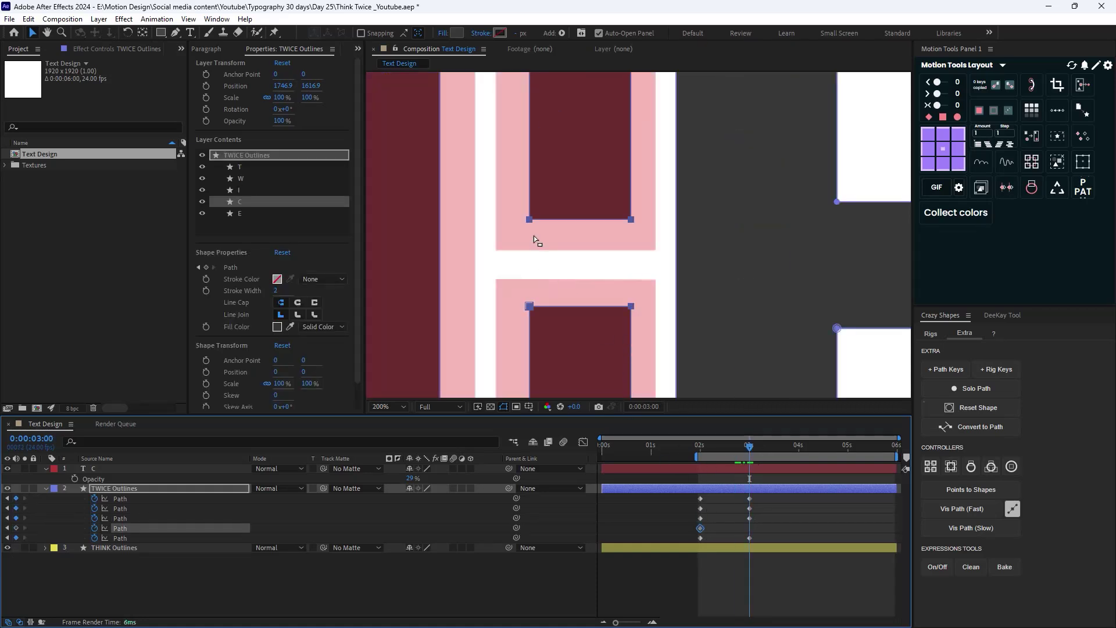
drag(533, 222, 498, 252)
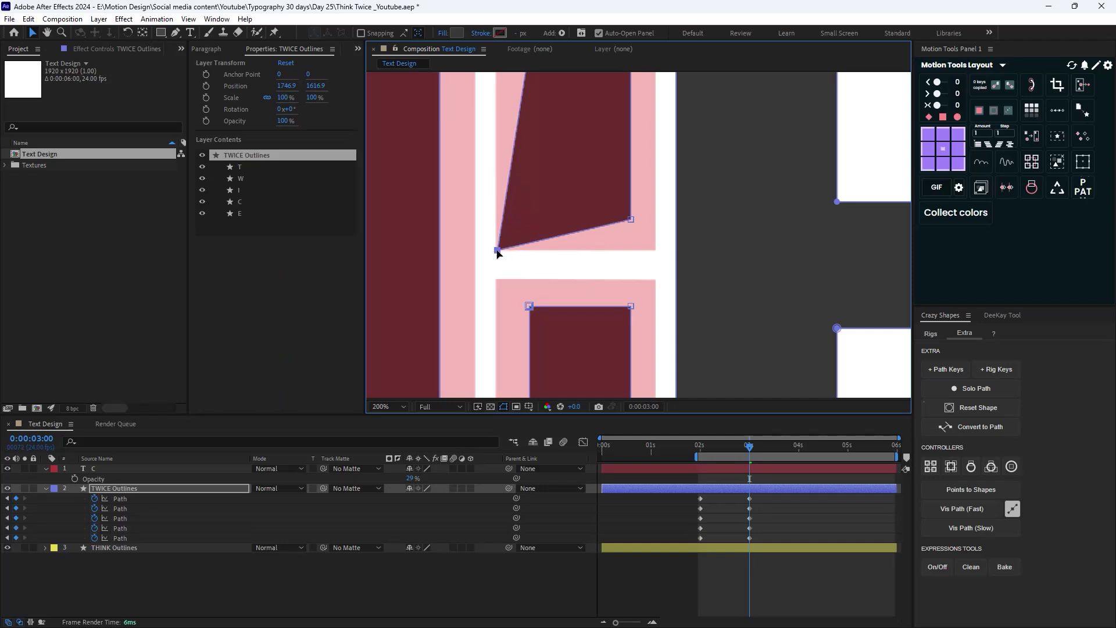
drag(630, 219, 654, 252)
- Reshape the outer curves of the C in TWICE at its upper left and lower right to follow the red guide
scroll(640, 257, up, 1)
scroll(635, 370, down, 2)
scroll(654, 236, up, 1)
scroll(655, 236, left, 2)
scroll(651, 239, up, 2)
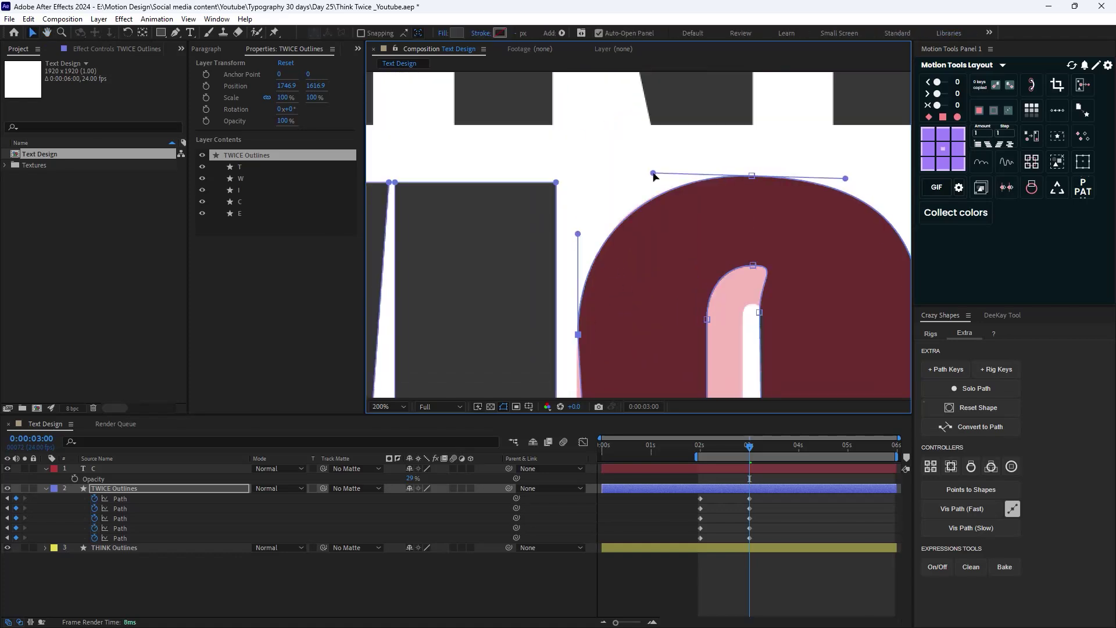
scroll(648, 241, down, 3)
scroll(652, 257, down, 1)
scroll(651, 257, right, 2)
scroll(610, 262, up, 1)
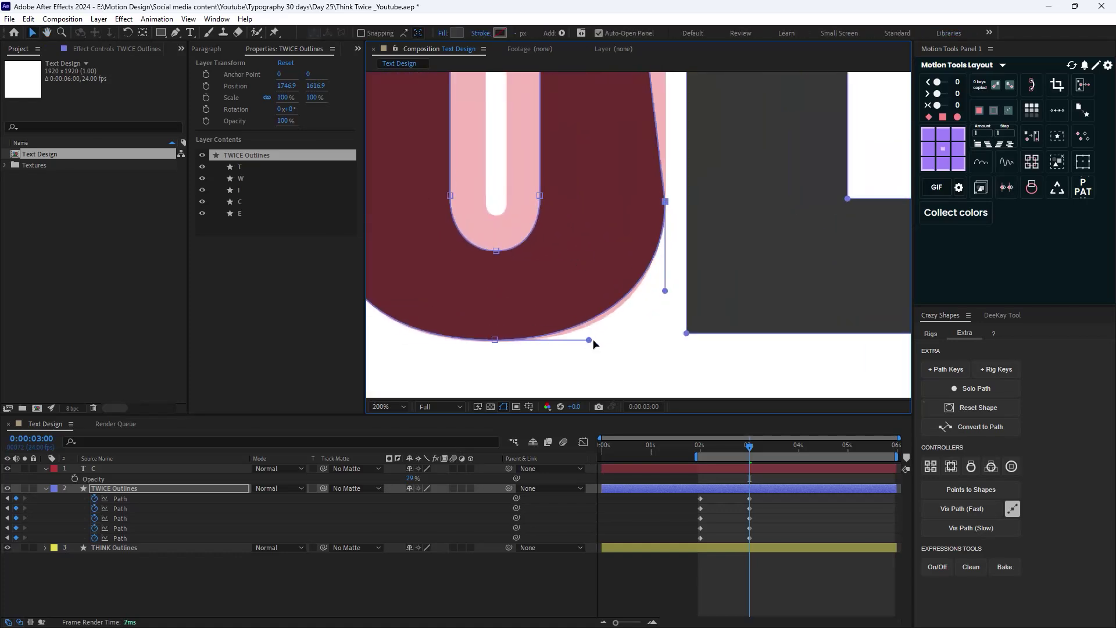
- Align the C's outer right edge with the red guide and adjust the curve handles at the top of its inner slot
scroll(581, 233, up, 2)
key(v)
scroll(574, 277, down, 1)
scroll(574, 278, up, 1)
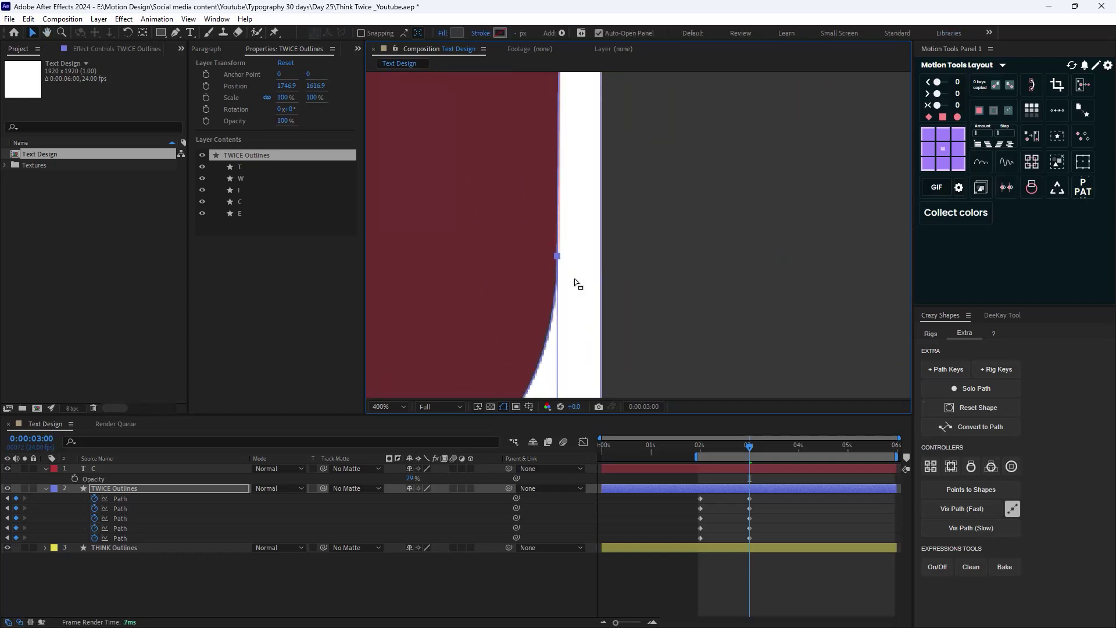
scroll(521, 273, down, 1)
scroll(521, 273, up, 1)
scroll(507, 262, up, 2)
scroll(541, 244, up, 3)
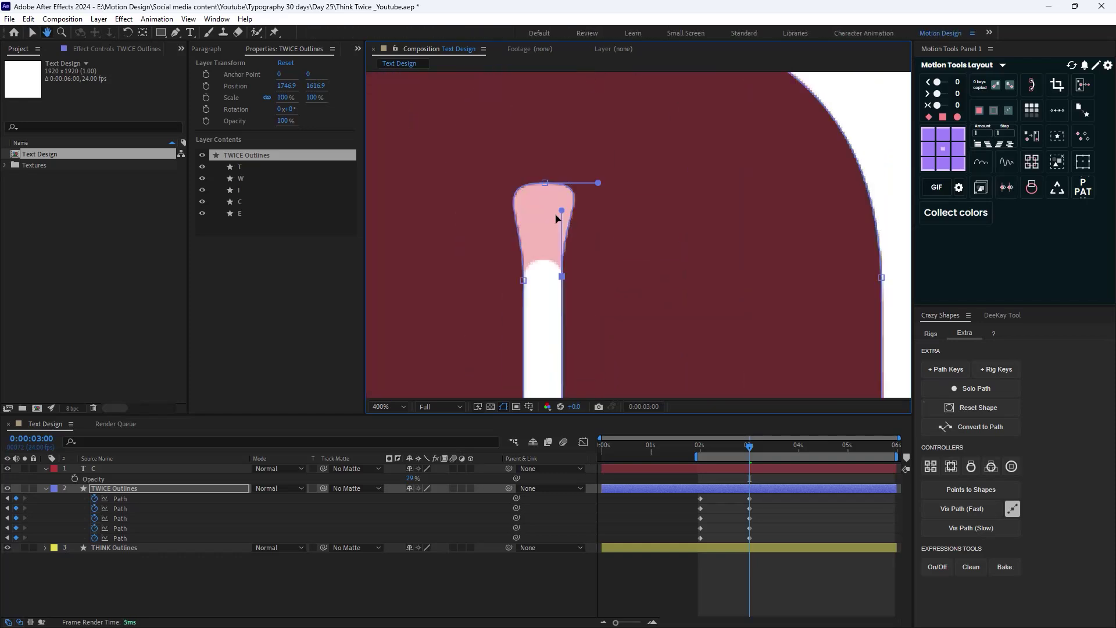
drag(522, 253, 524, 258)
drag(561, 210, 578, 256)
- Hide the red C guide to check the reshaped letter, and delete the guide text layer
scroll(562, 258, down, 5)
scroll(599, 233, down, 6)
click(16, 475)
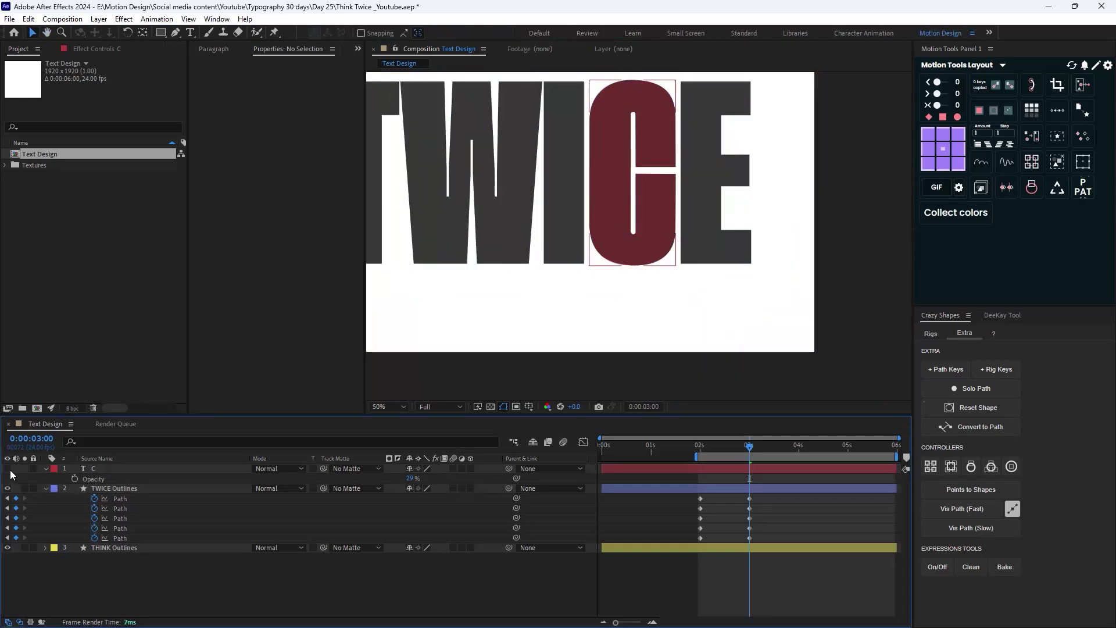
click(16, 470)
key(Delete)
- Duplicate the TWICE letter path keyframes so the weight morph repeats with keyframes at 4 s, 5 s and 6 s
drag(750, 449, 796, 463)
drag(714, 477, 691, 528)
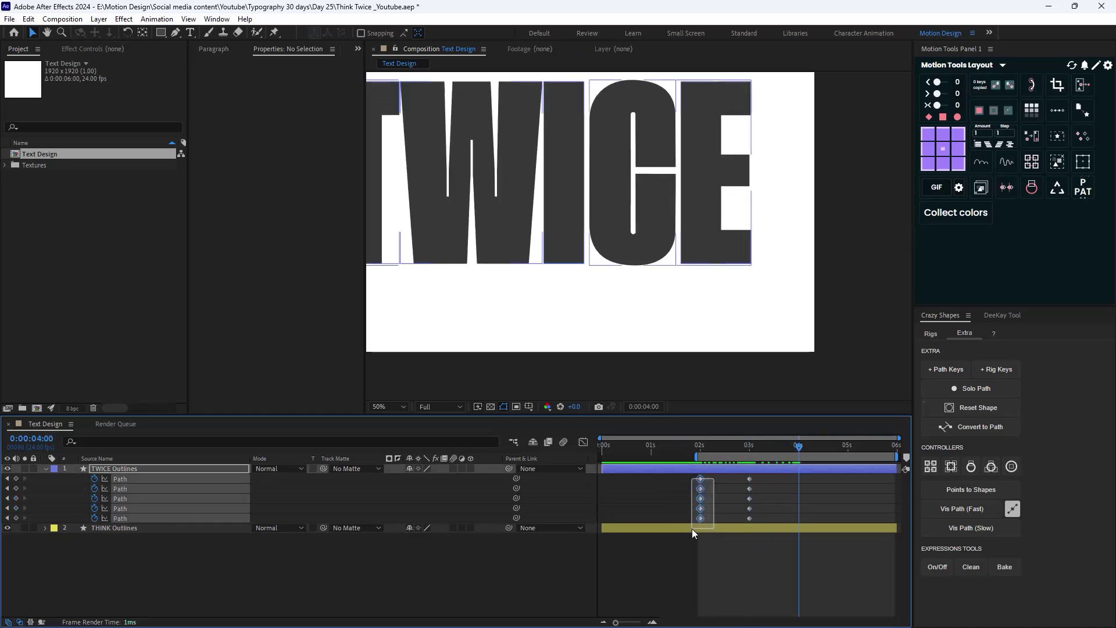
key(ctrl+c)
key(ctrl+v)
drag(821, 480, 714, 517)
click(812, 482)
drag(813, 479, 694, 534)
key(ctrl+c)
key(ctrl+v)
- Stagger the TWICE path keyframes, delaying W, I, C and E by one, two, three and four frames respectively
drag(797, 444, 700, 476)
click(701, 495)
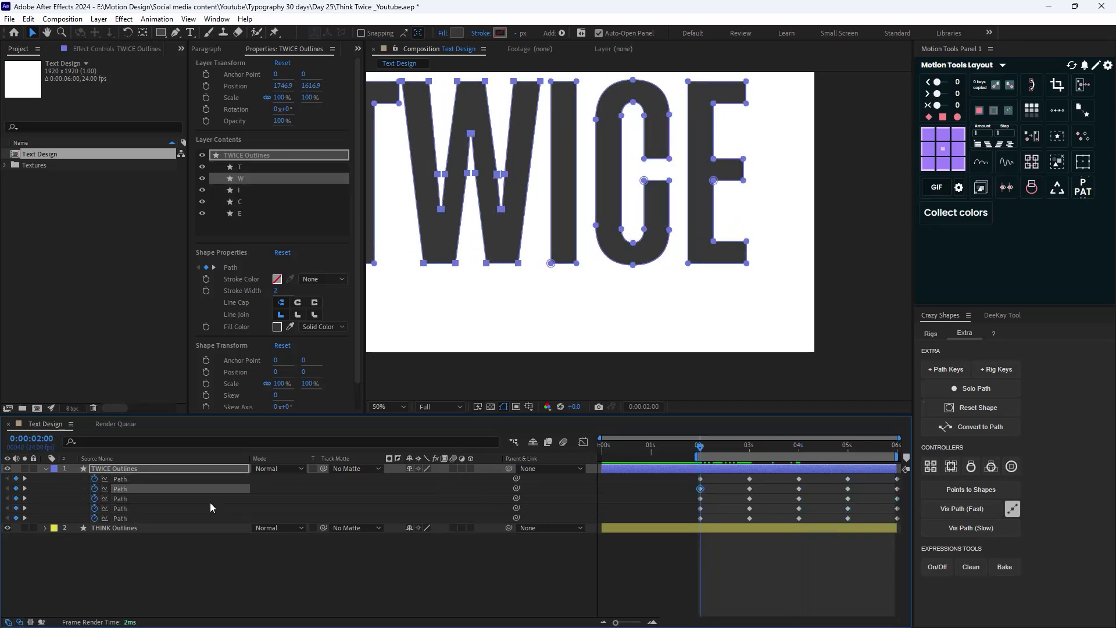
click(119, 488)
click(116, 498)
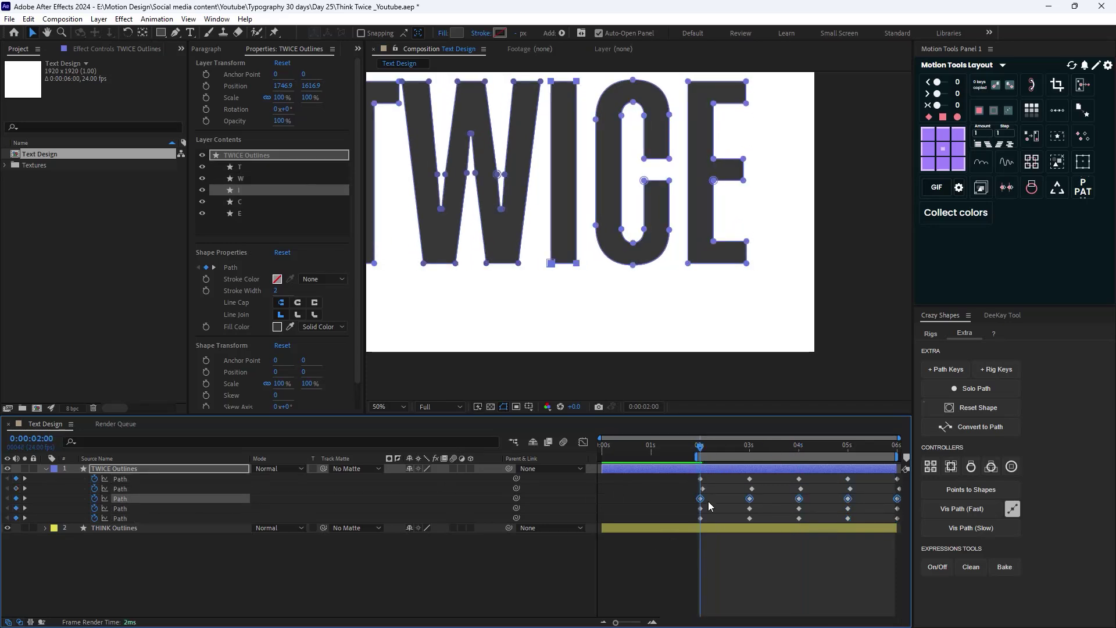
click(633, 622)
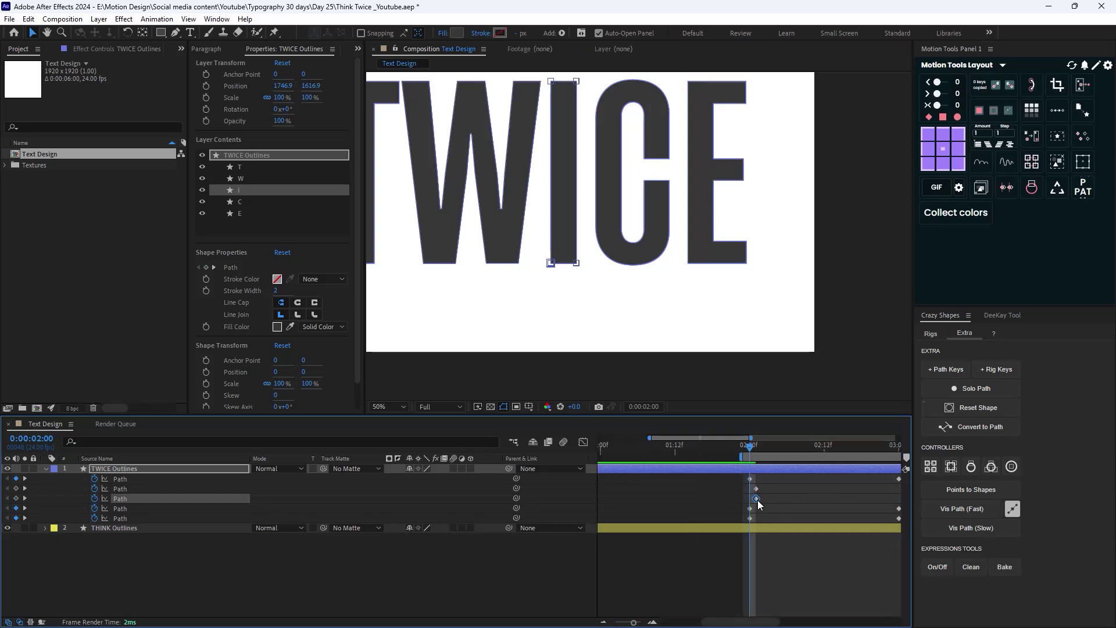
drag(750, 508, 769, 520)
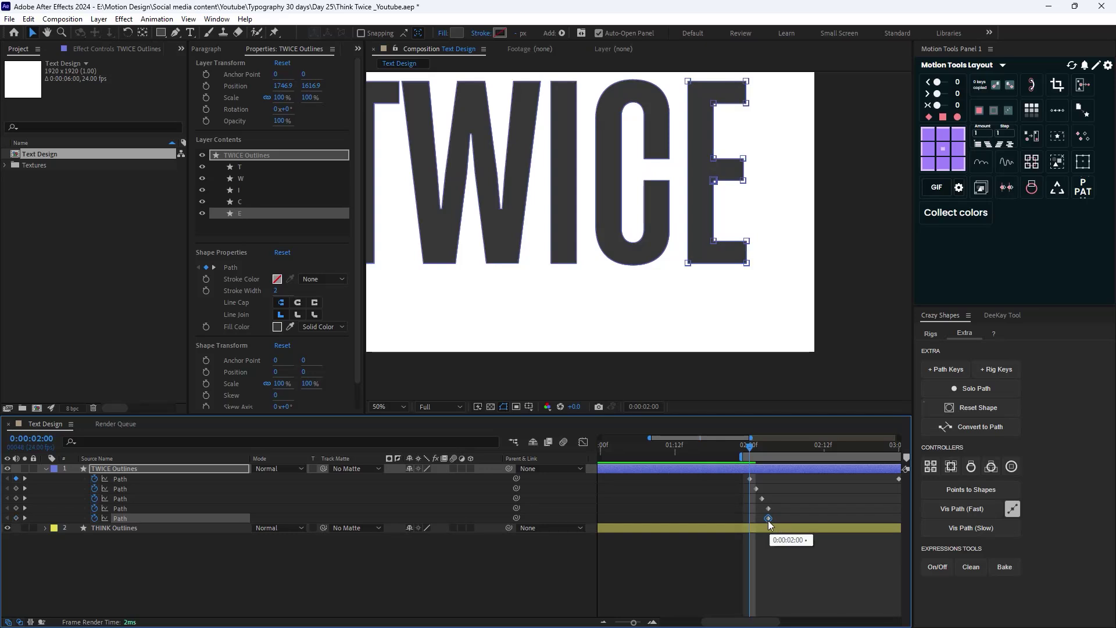
click(145, 491)
click(624, 622)
drag(624, 622, 610, 622)
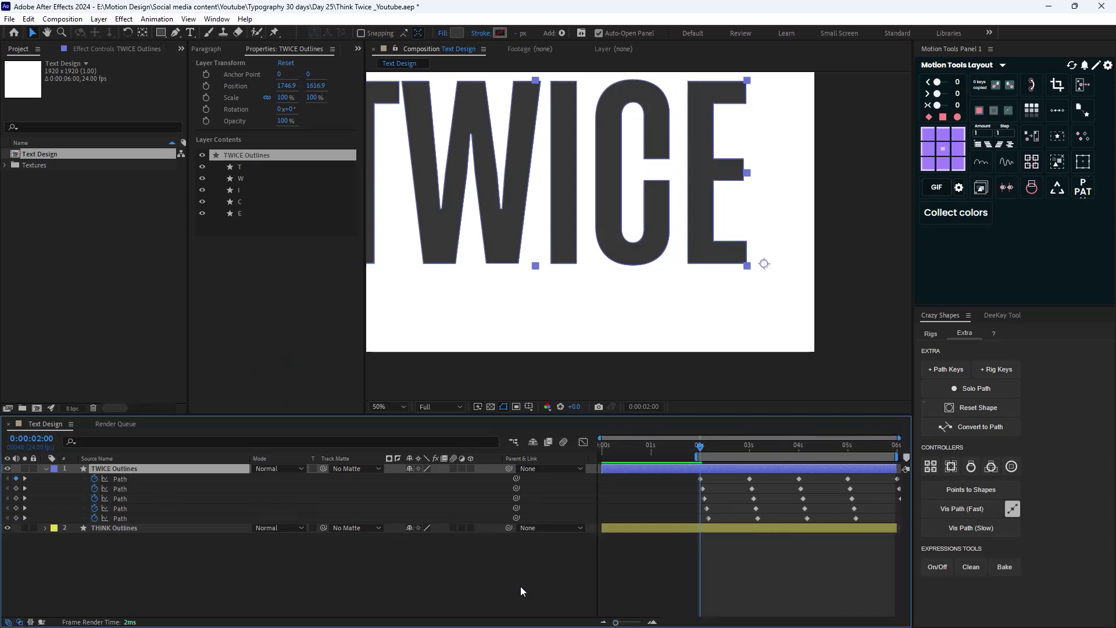
- Apply Easy Ease to all TWICE letter path keyframes and play back the whole composition
drag(97, 479, 243, 519)
key(F9)
key(space)
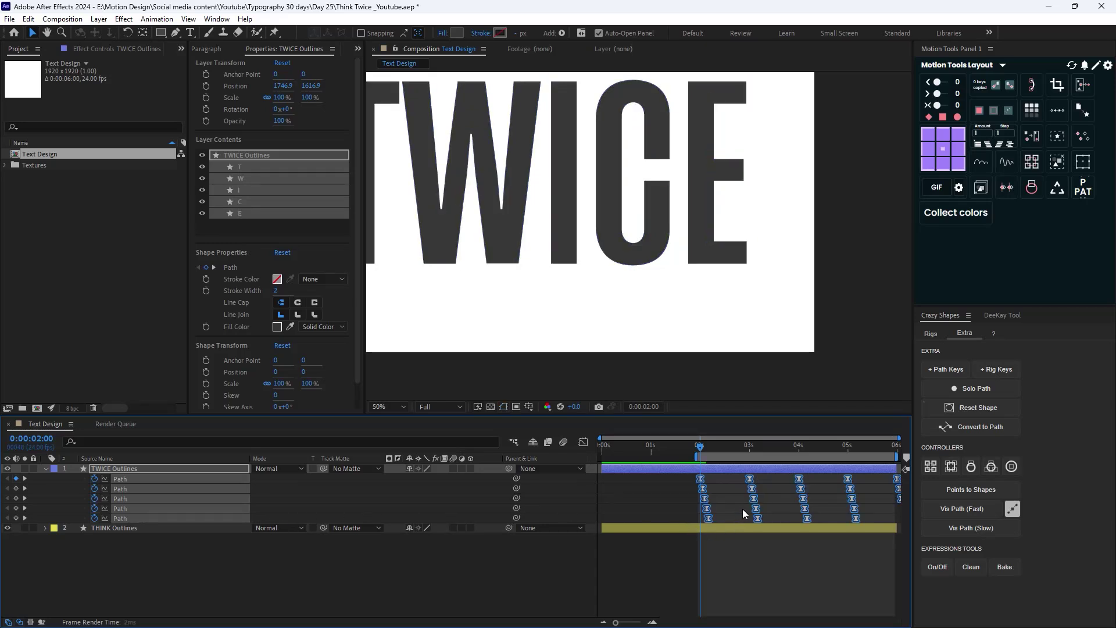
scroll(644, 279, down, 4)
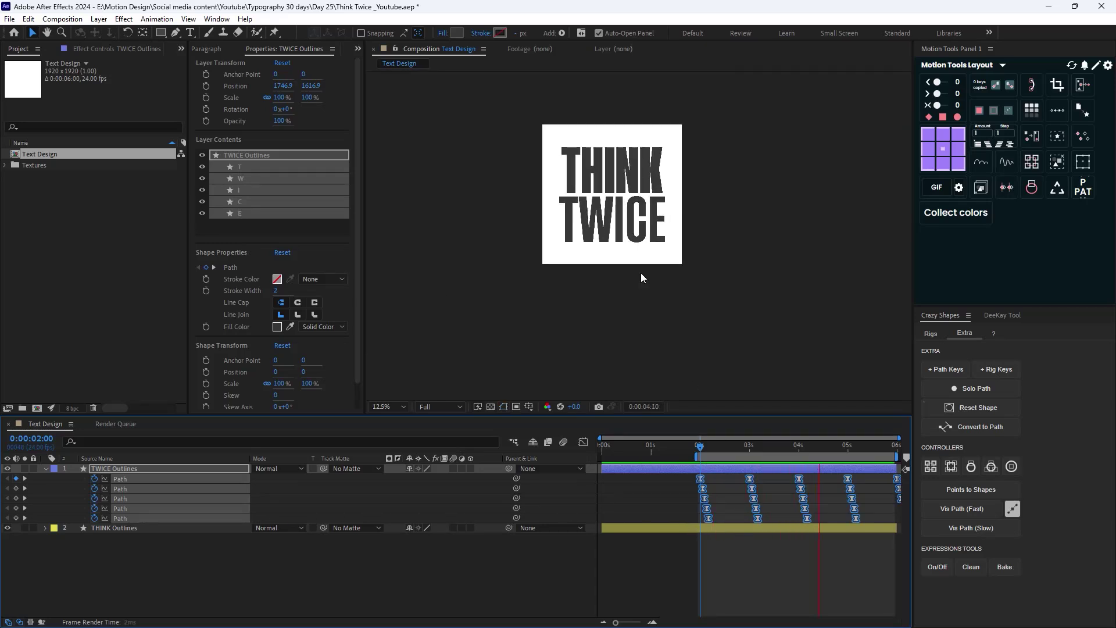
- Create a composition named Displacement Map and place the Text Design composition in it
click(101, 260)
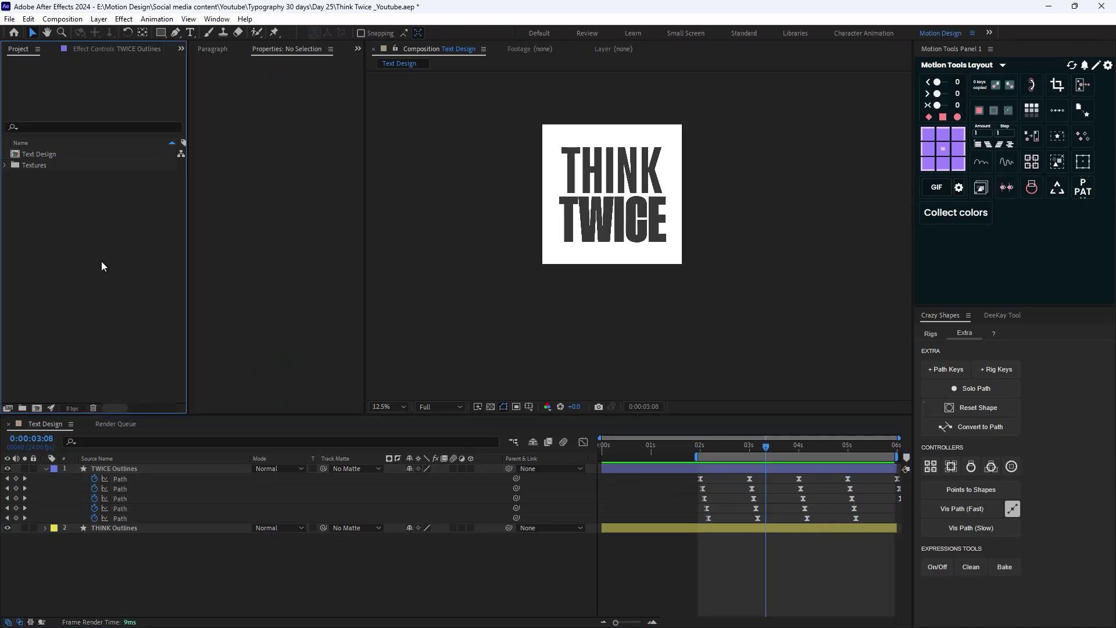
right_click(101, 260)
click(147, 268)
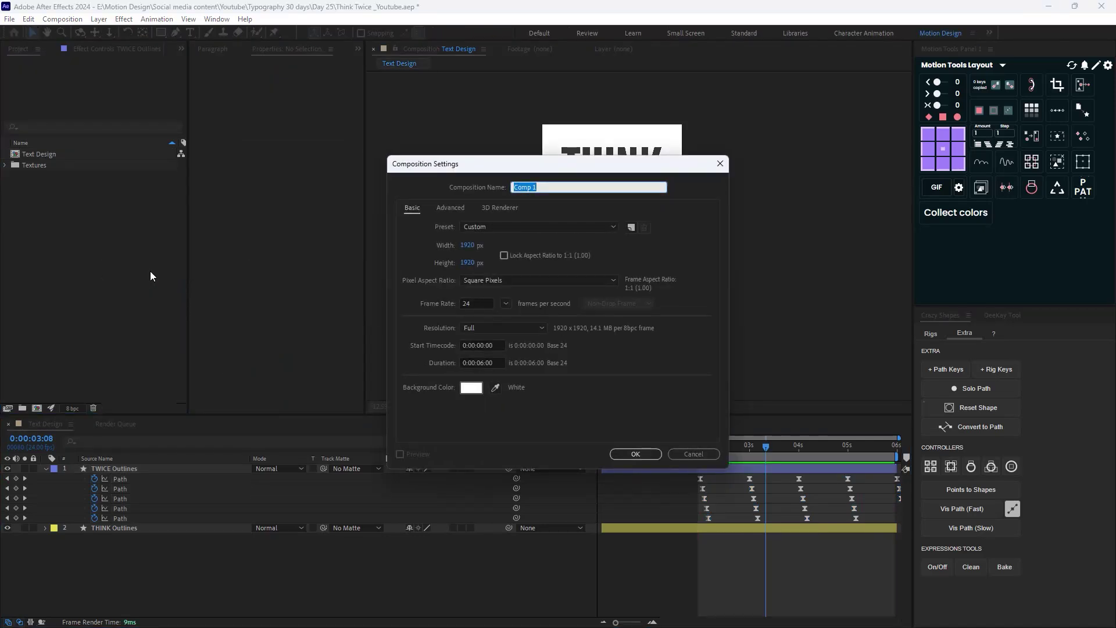
text(Displacement Map)
key(Return)
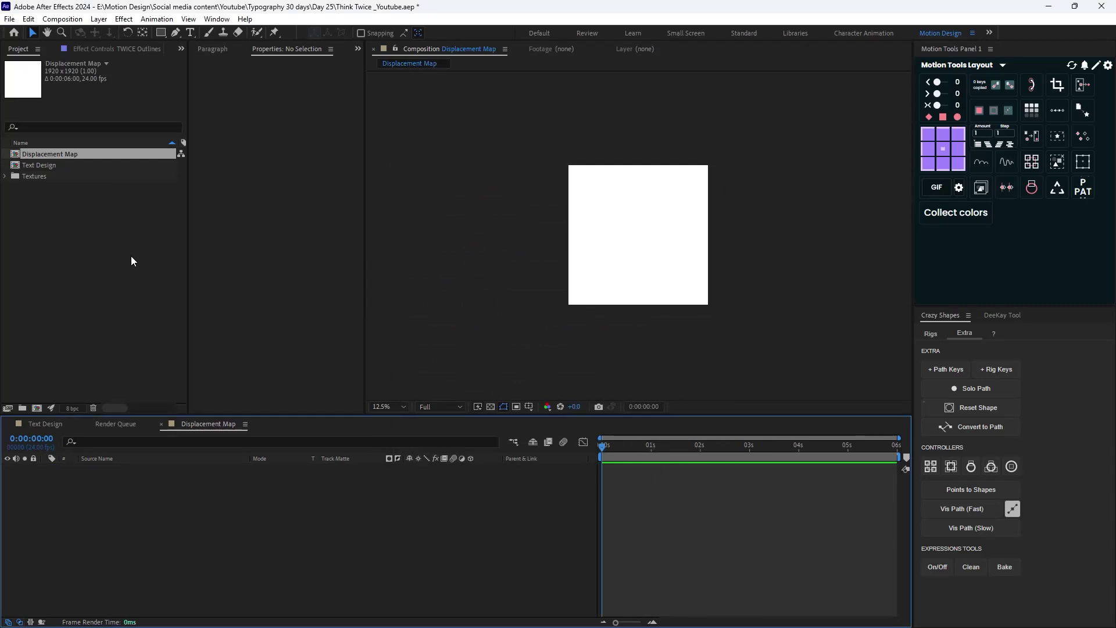
drag(39, 165, 640, 239)
click(439, 514)
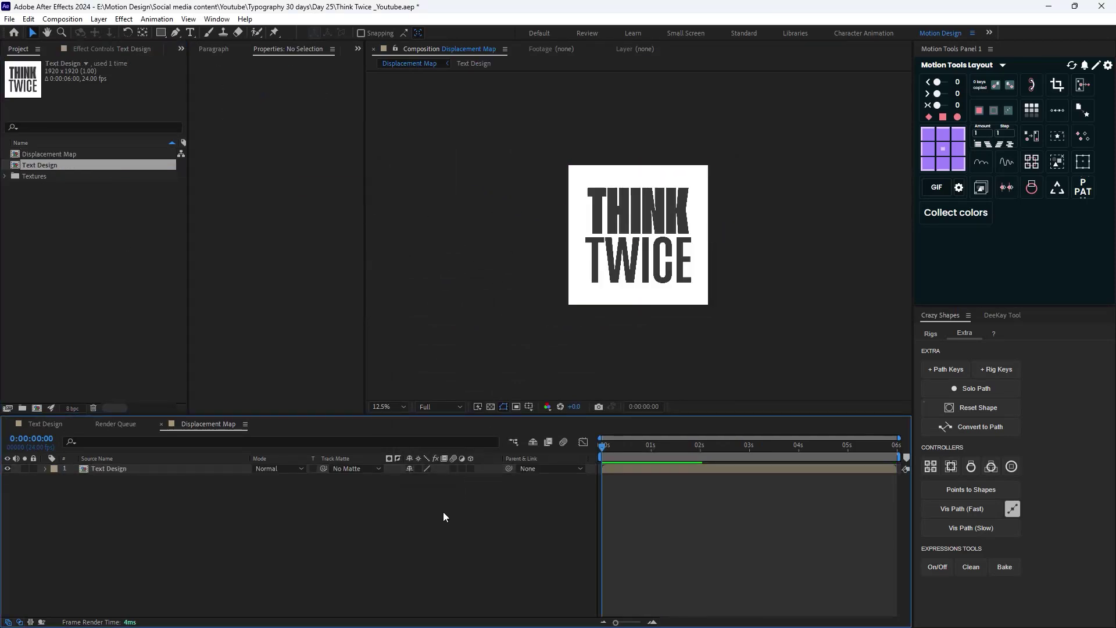
- Add a 1920 x 1920 px solid named Map above the Text Design layer
right_click(150, 492)
mouse_move(224, 346)
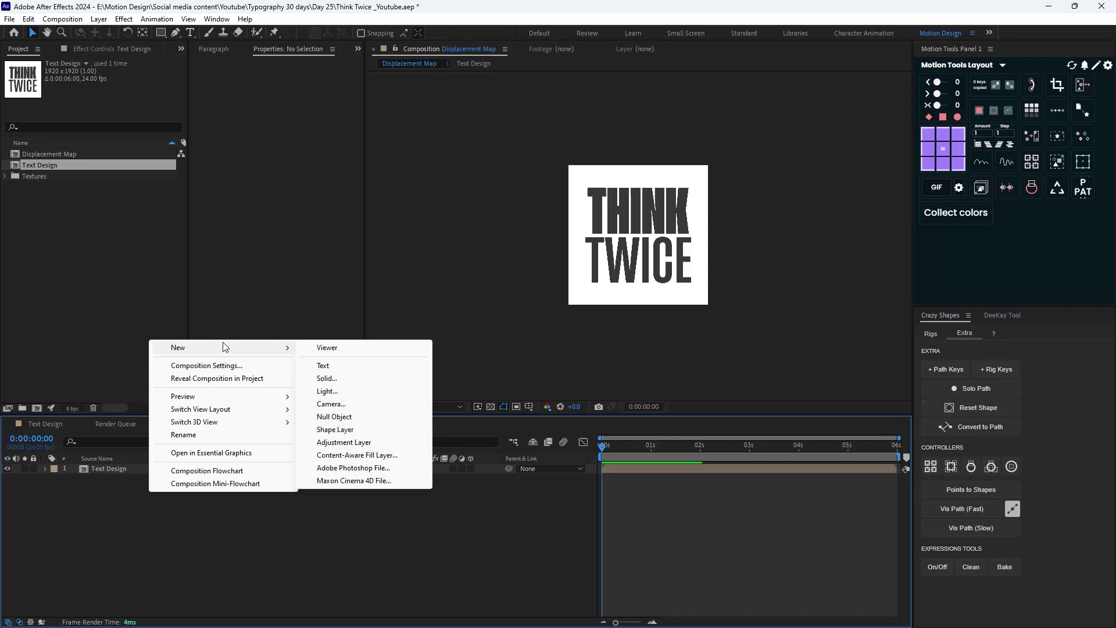
click(344, 378)
text(Map)
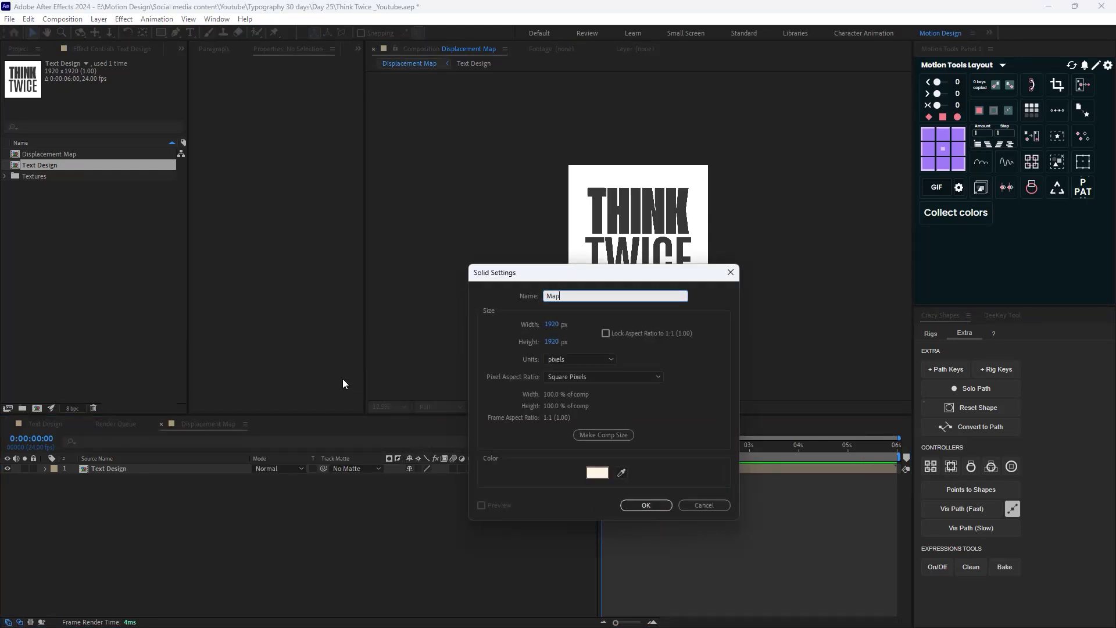
key(Return)
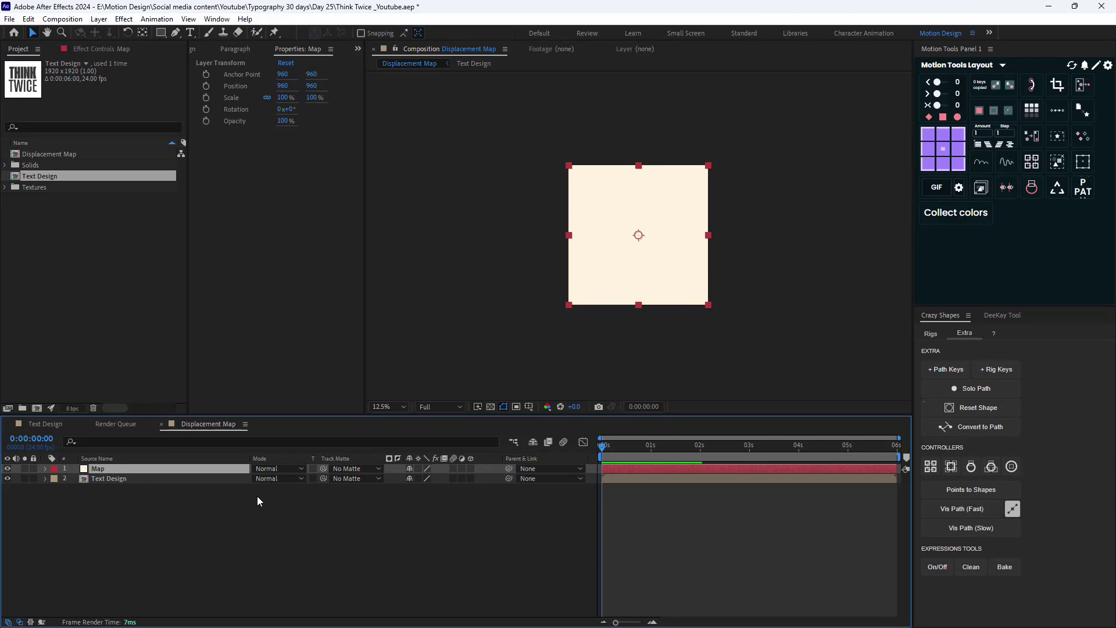
- Apply Gradient Ramp to the Map solid and swap its colors so it runs from white to black downward
key(ctrl+space)
text(grad)
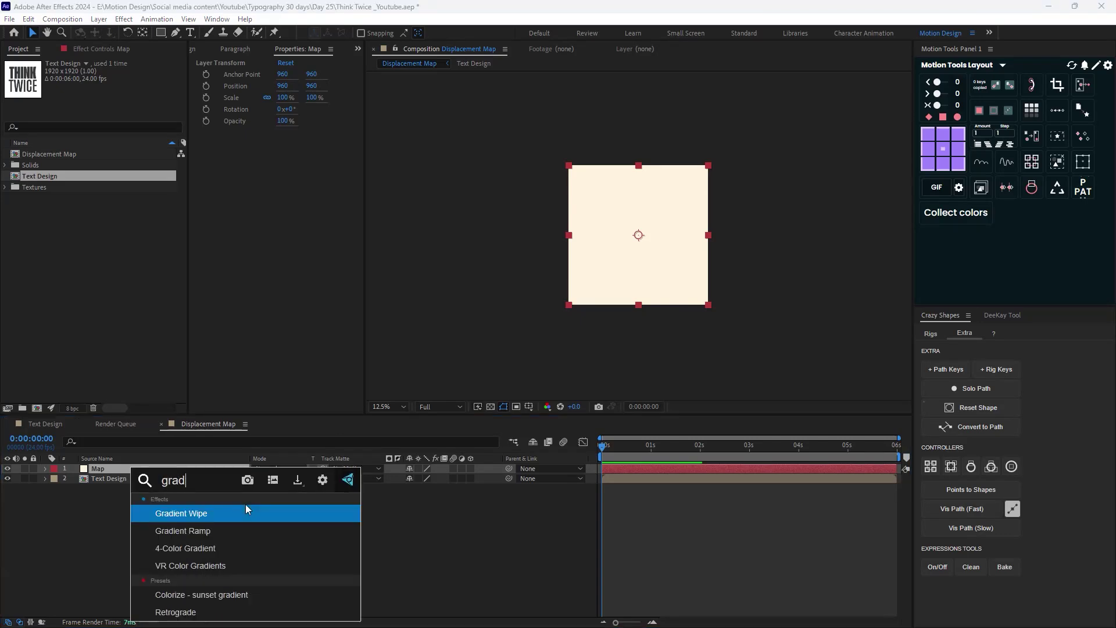
click(242, 531)
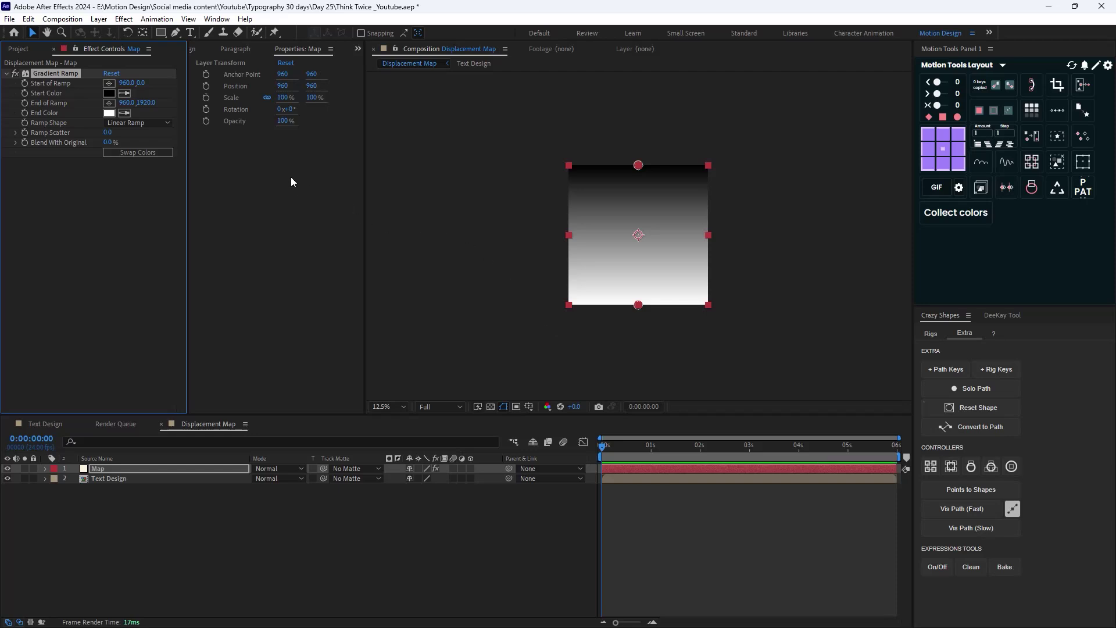
click(138, 152)
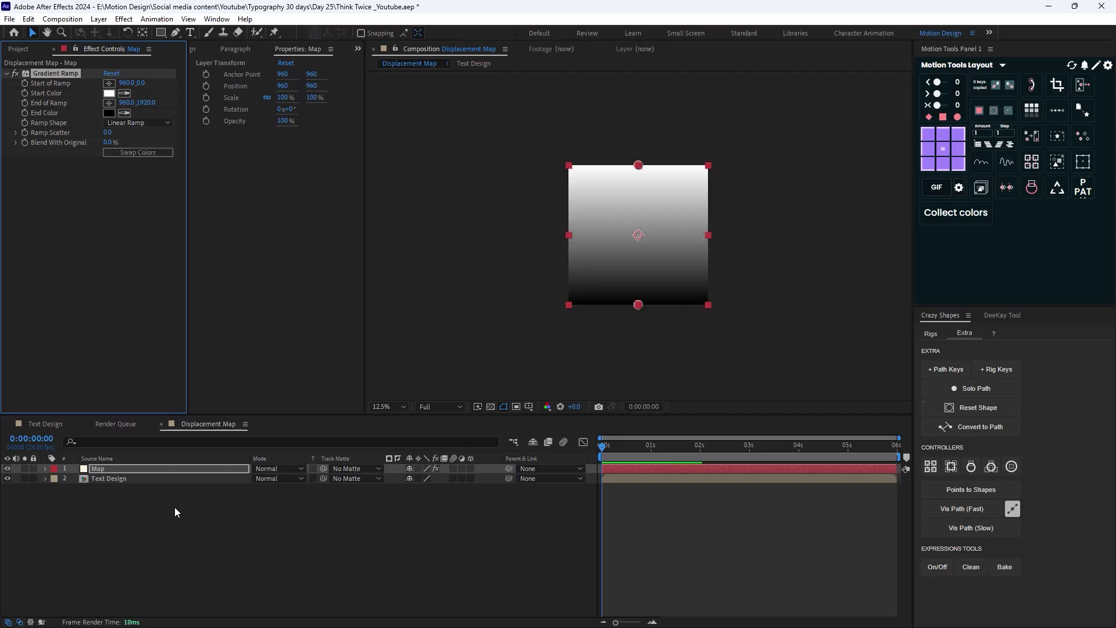
- Apply the Time Displacement effect to the Text Design layer
click(131, 479)
key(ctrl+space)
text(time)
key(Down)
key(Down)
key(Down)
key(Return)
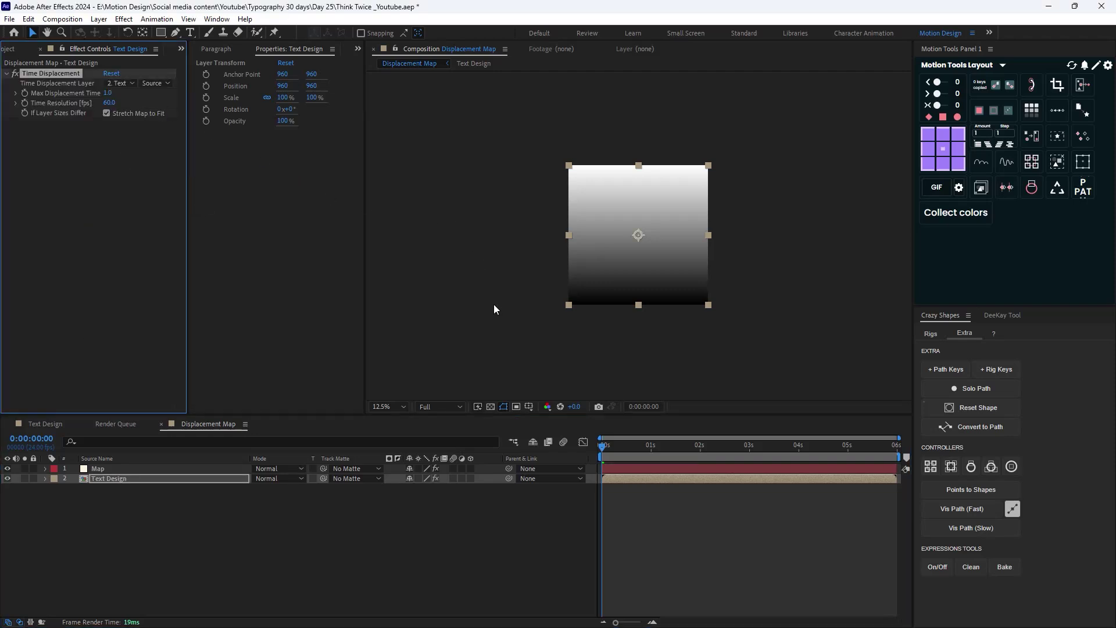
- Hide the Map layer and set the Time Displacement layer to Map, using Effects & Masks as its source
drag(611, 458, 700, 472)
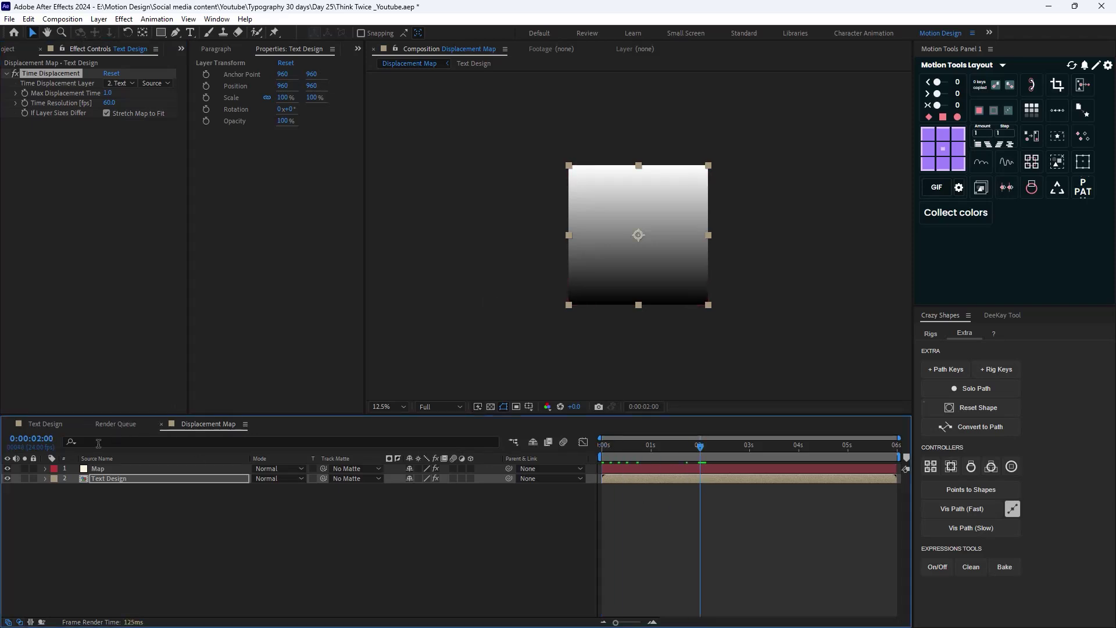
click(7, 467)
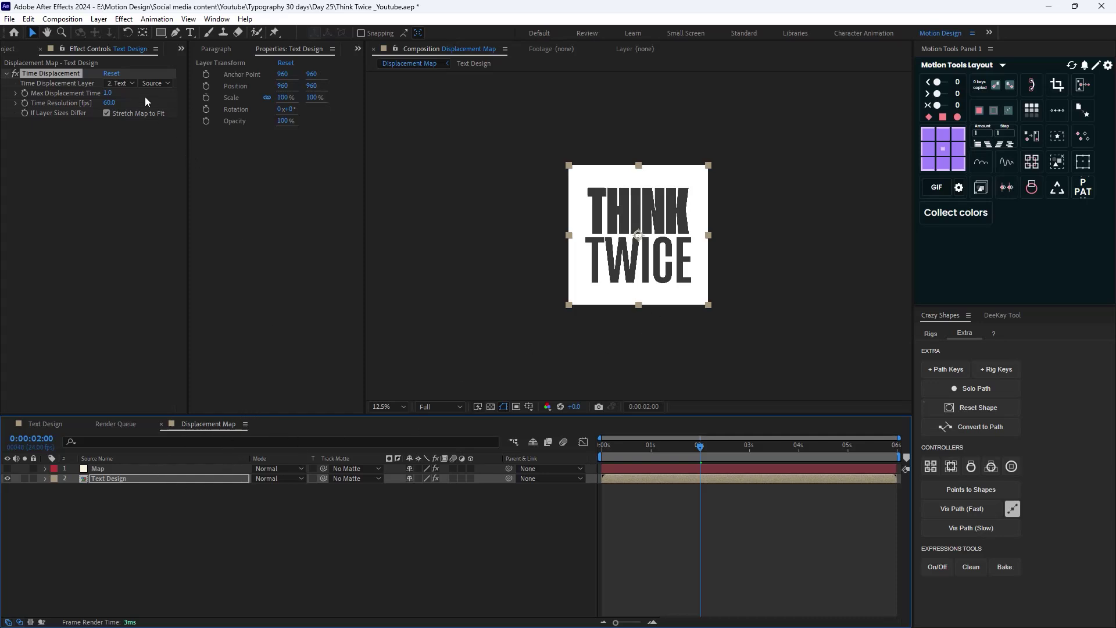
click(123, 83)
click(129, 111)
click(132, 84)
click(154, 83)
click(185, 121)
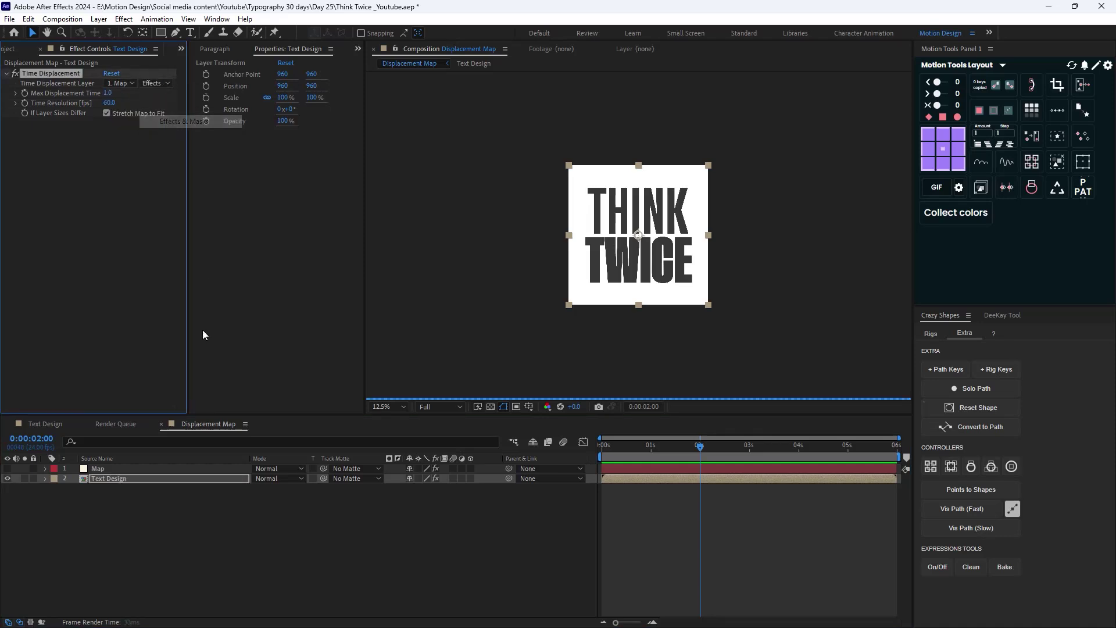
- Preview the time-displaced text animation from the start of the composition at 25% magnification
key(space)
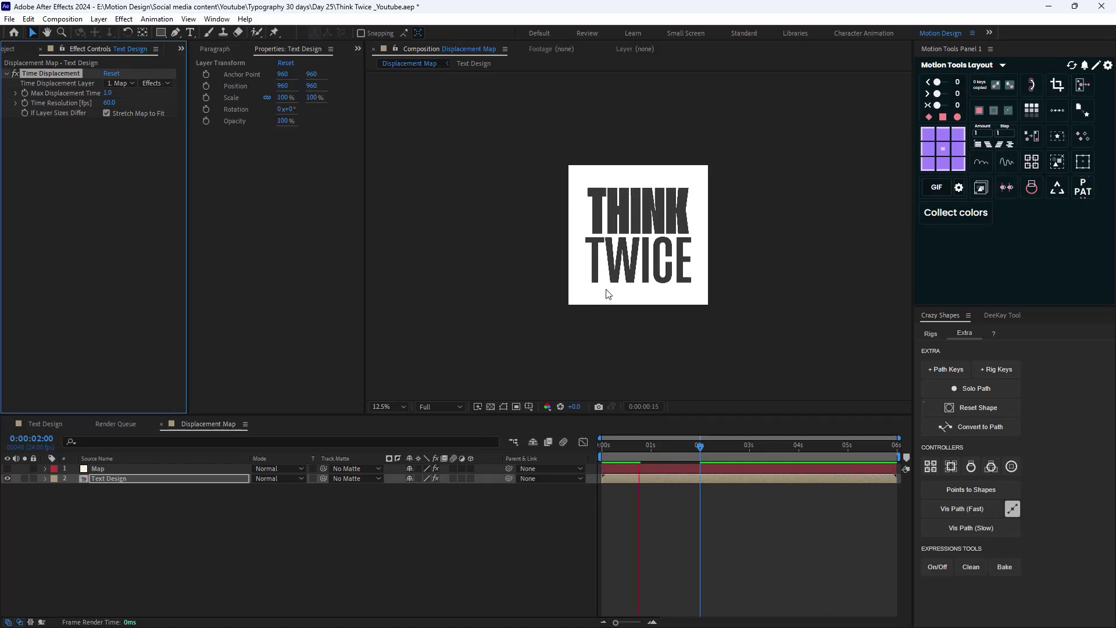
key(period)
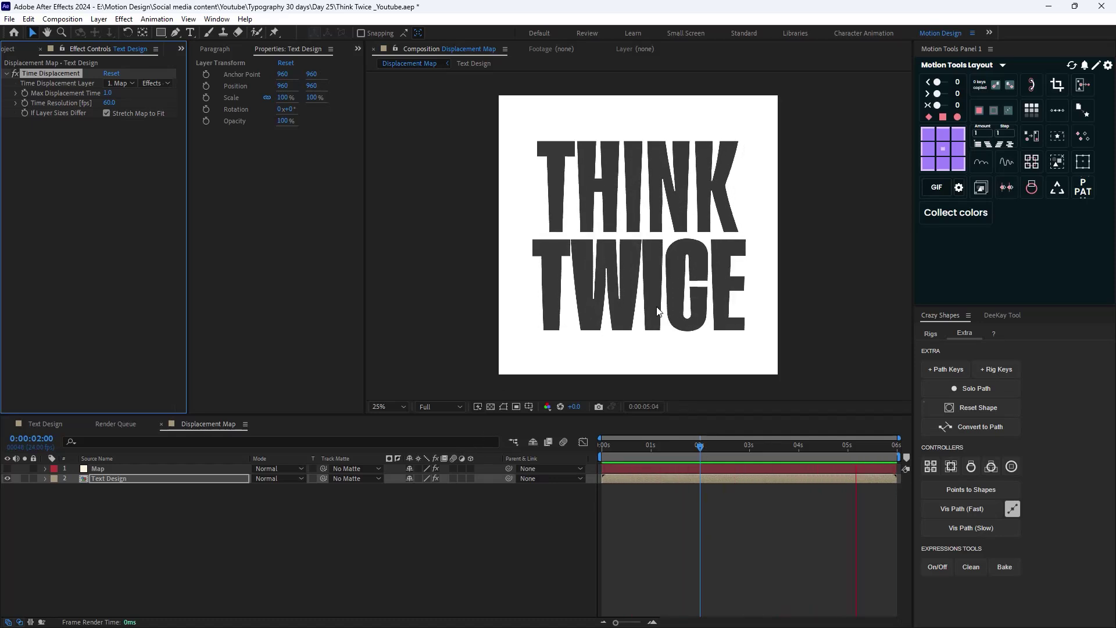
click(806, 486)
key(Home)
key(space)
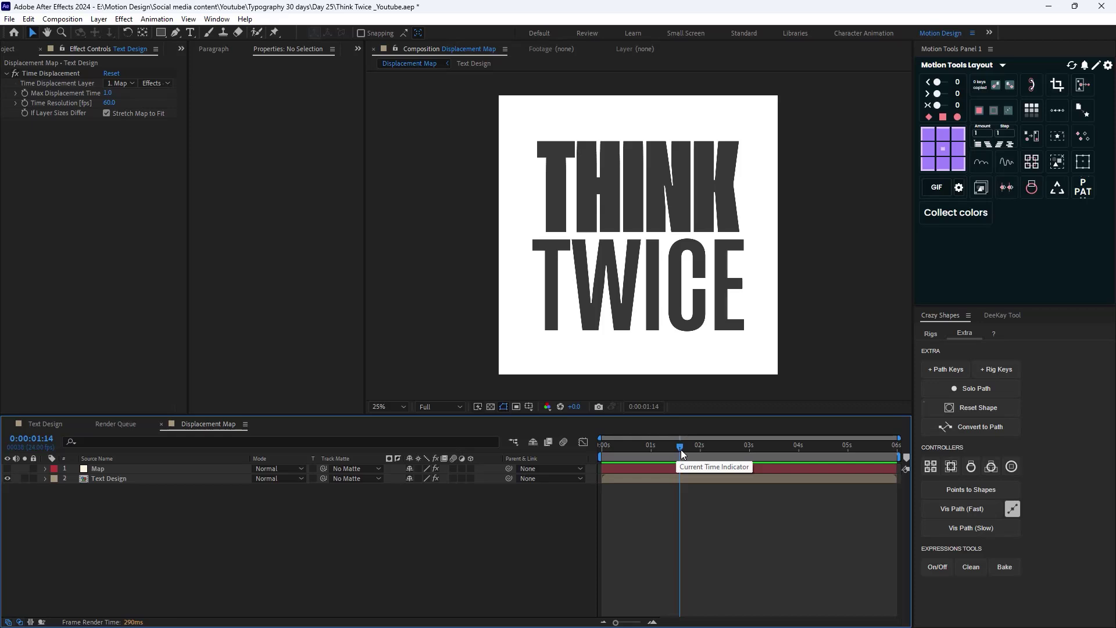
- Set the work area from 0:00:02:12 to 0:00:04:14 and preview the loop
drag(681, 449, 726, 451)
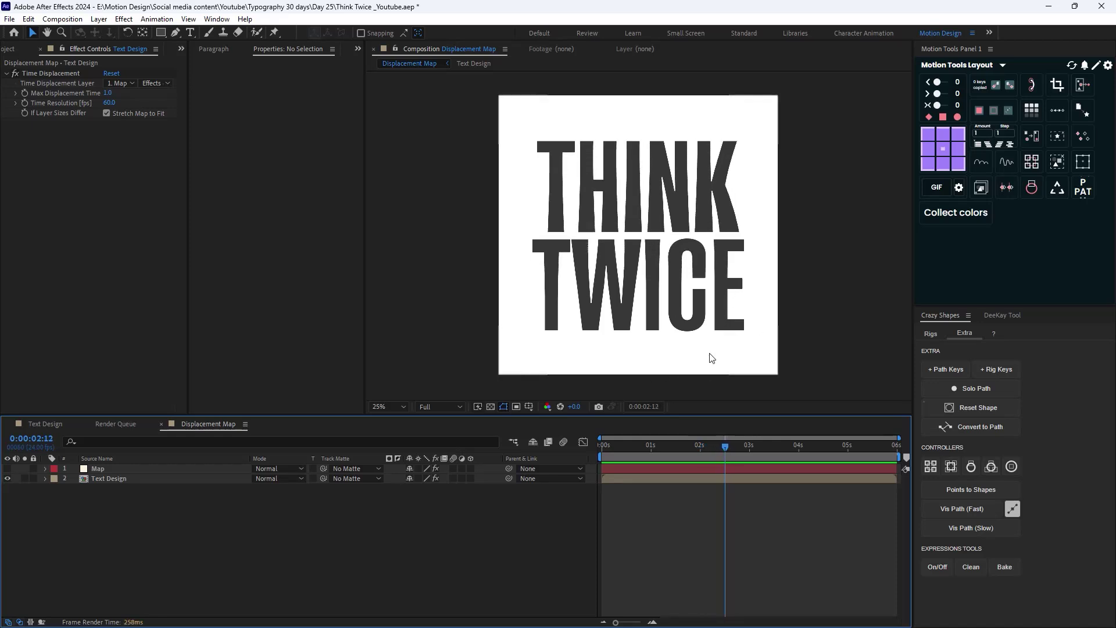
key(b)
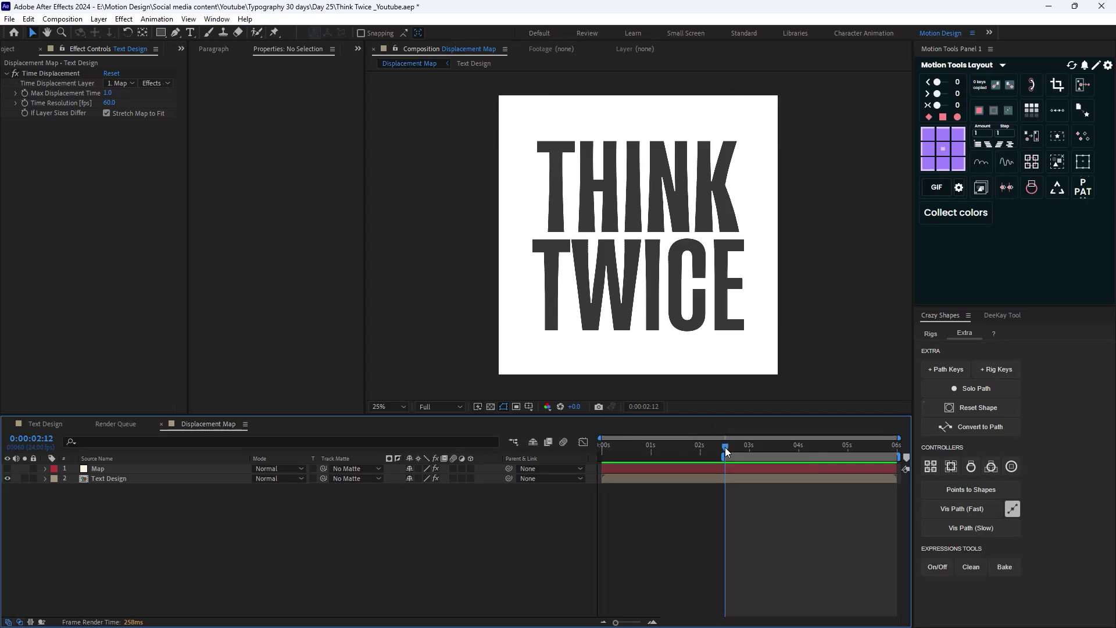
drag(727, 448, 832, 452)
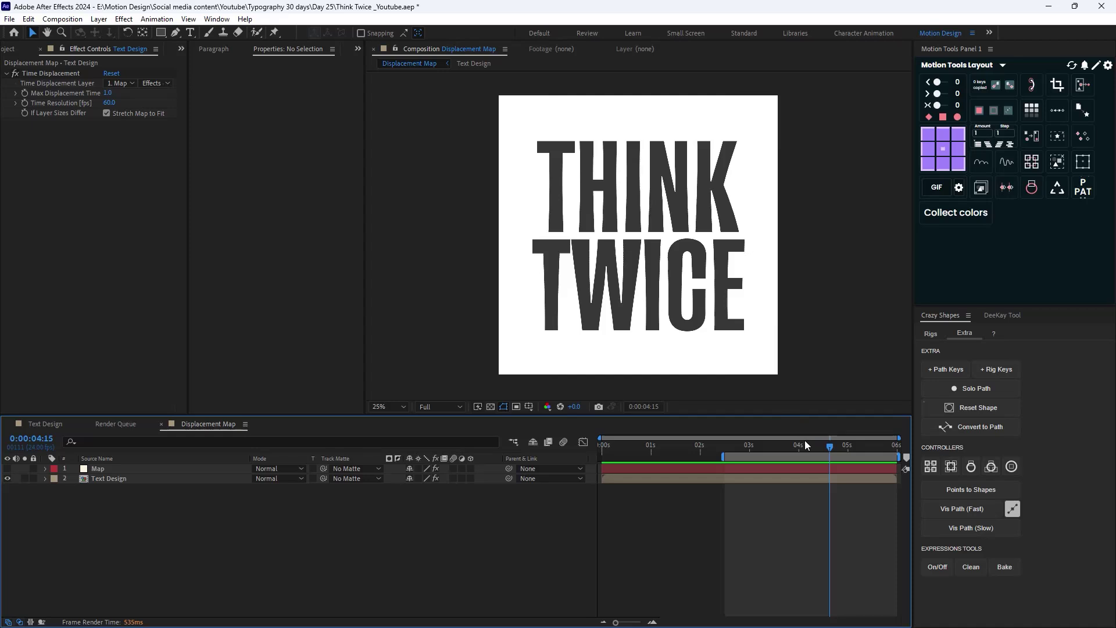
key(Page_Up)
key(n)
key(space)
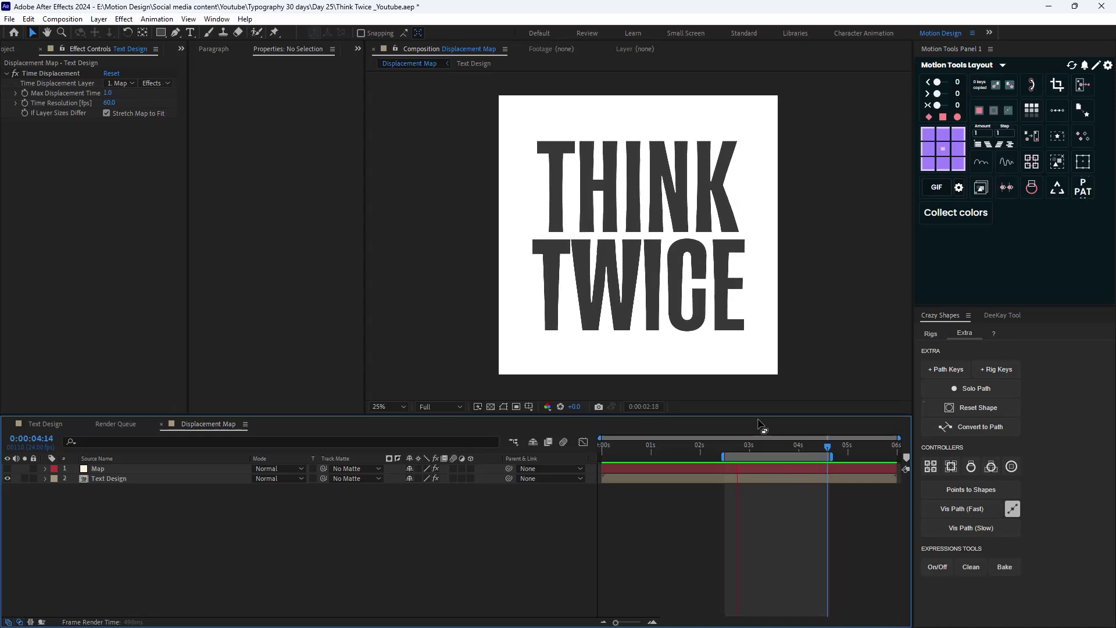
- Trim the work area's end slightly earlier, near 0:00:04:14, and replay the loop
drag(771, 444, 831, 468)
key(Page_Up)
key(Page_Up)
key(Page_Up)
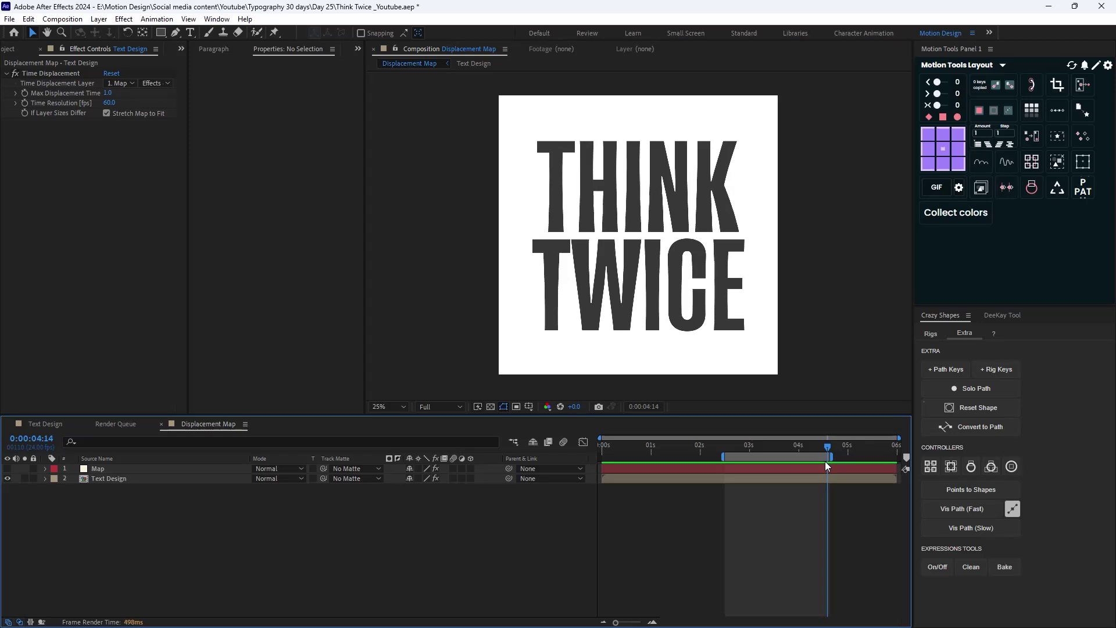
drag(832, 458, 830, 458)
key(space)
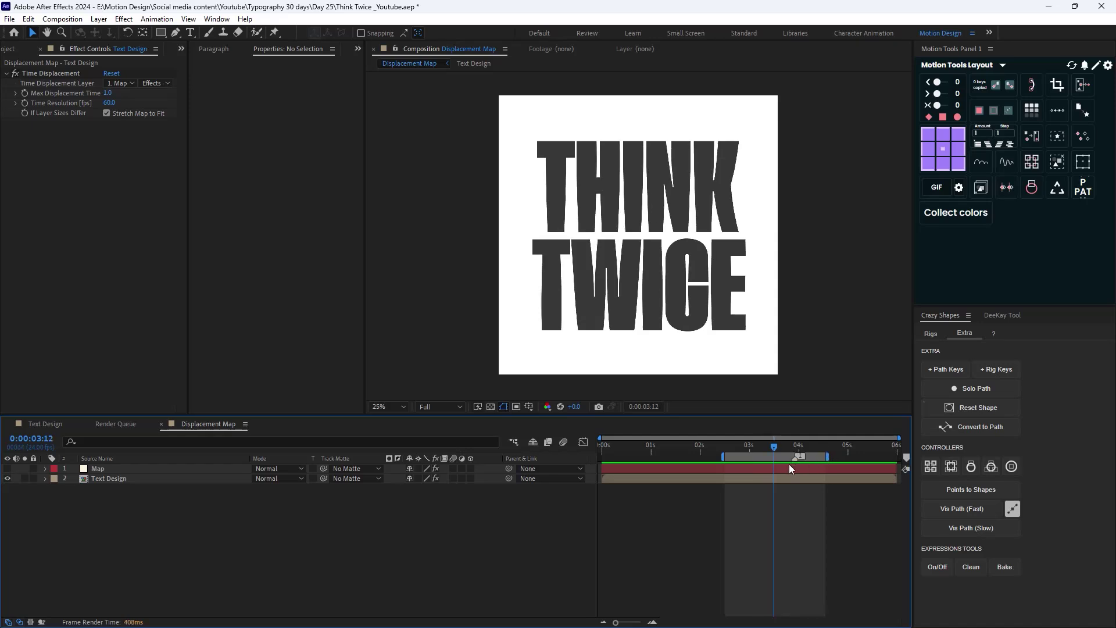
- Mark the work area's beginning and end with composition markers commented Start and End
double_click(728, 459)
double_click(726, 457)
text(Start)
key(Return)
double_click(906, 458)
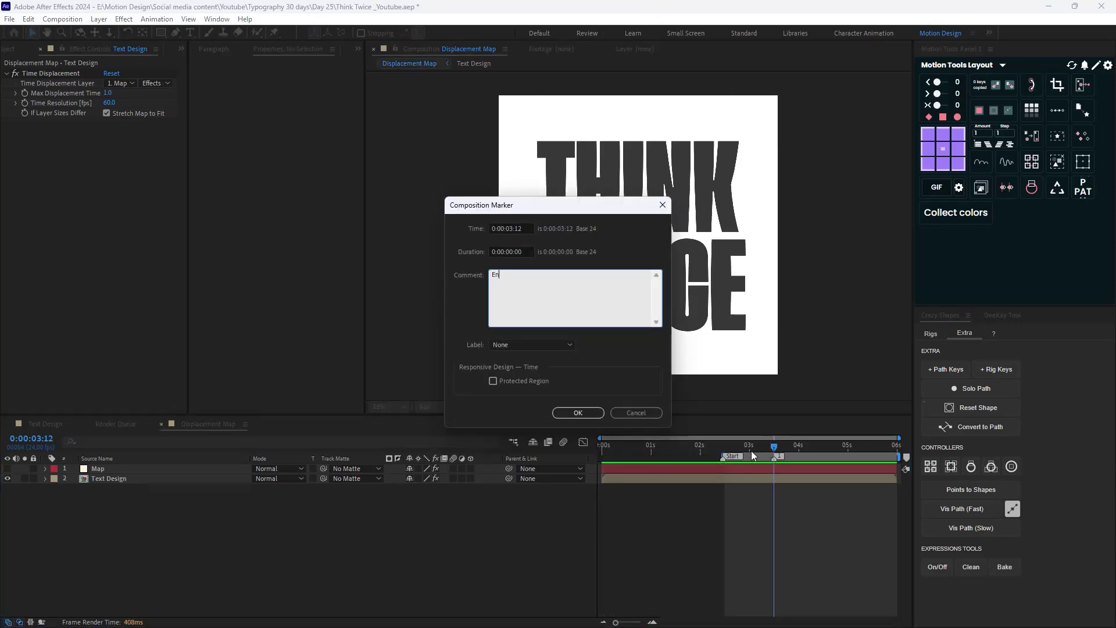
text(End)
key(Return)
mouse_move(774, 505)
mouse_down()
mouse_move(755, 496)
mouse_move(800, 458)
mouse_move(830, 456)
mouse_up()
- Align the work area's end with the End marker, check the loop's playback, and save the project
key(n)
click(749, 445)
key(equal)
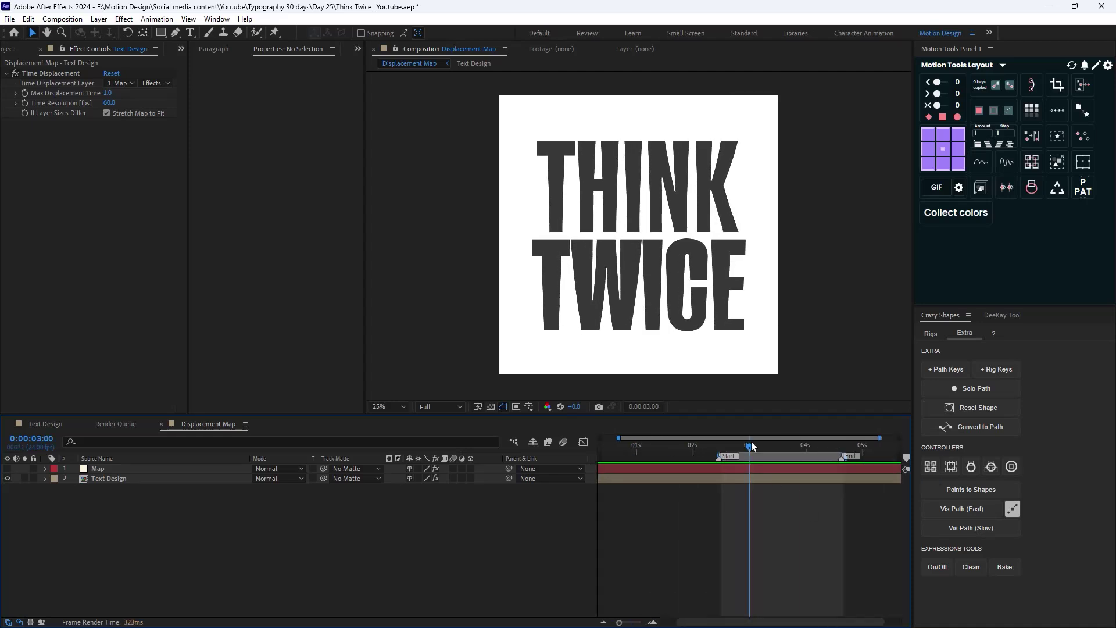
key(space)
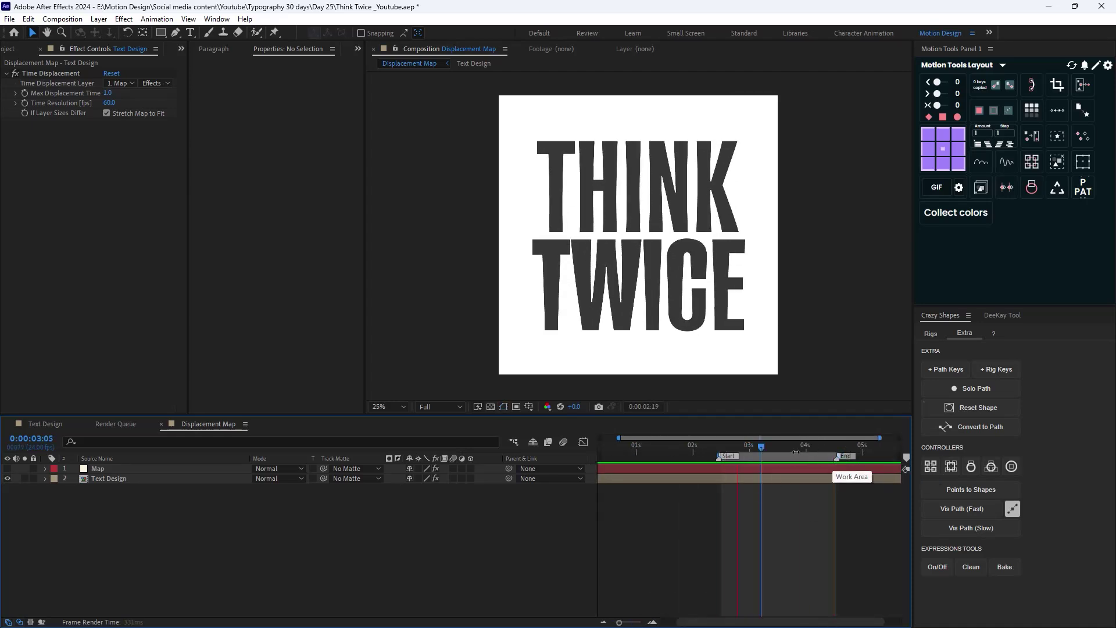
key(ctrl+s)
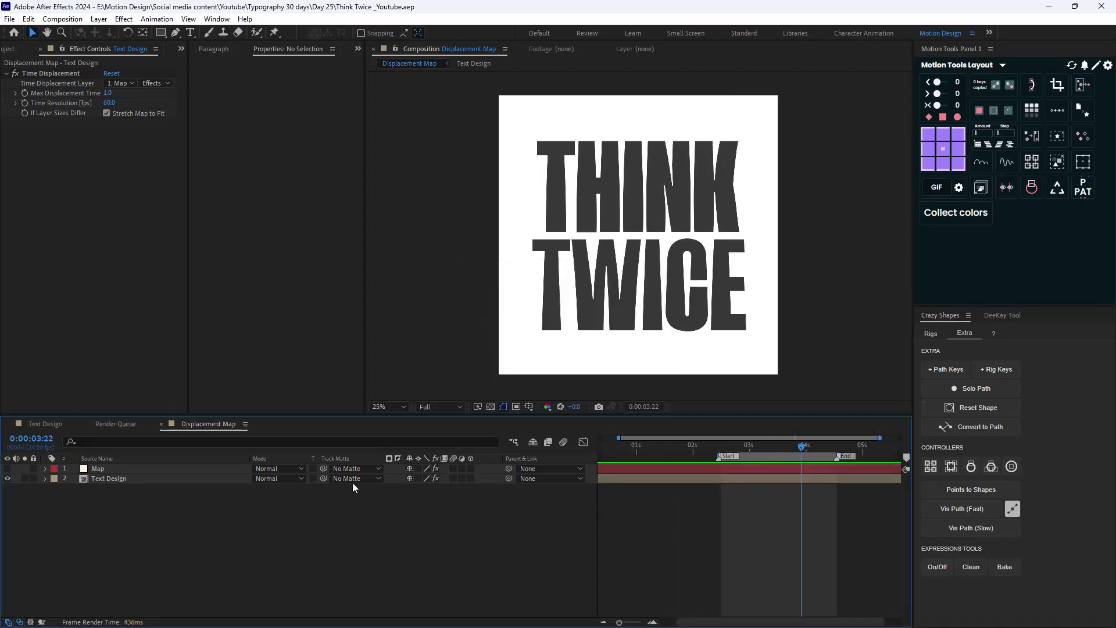
- Create a composition named Text_Rotation and place the Displacement Map composition in it
click(17, 50)
right_click(55, 266)
click(140, 274)
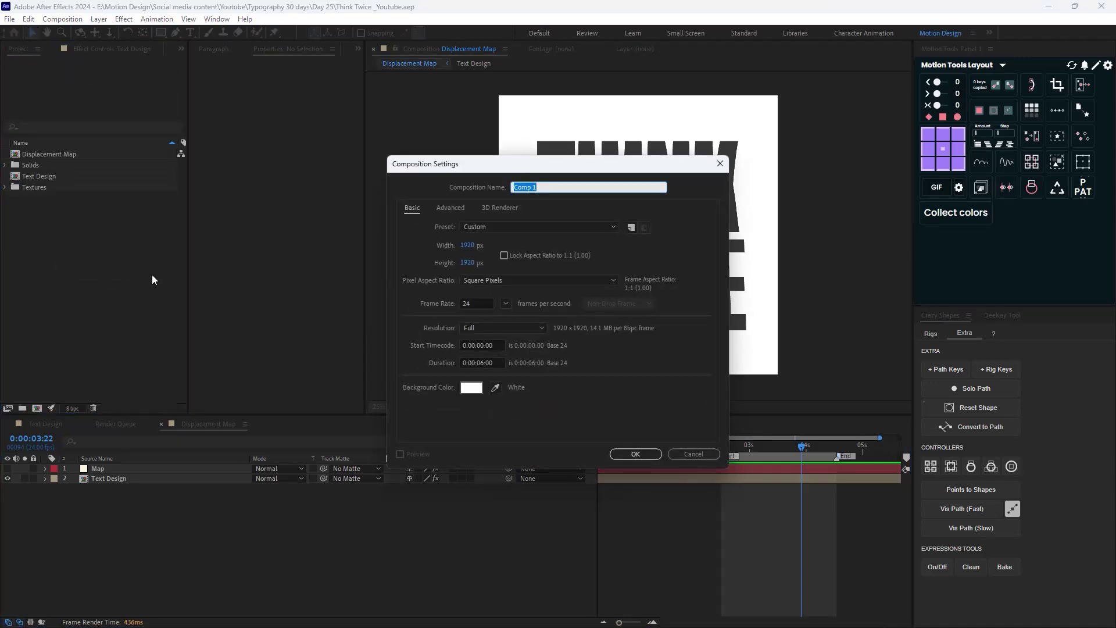
text(Text_Rotation)
key(Return)
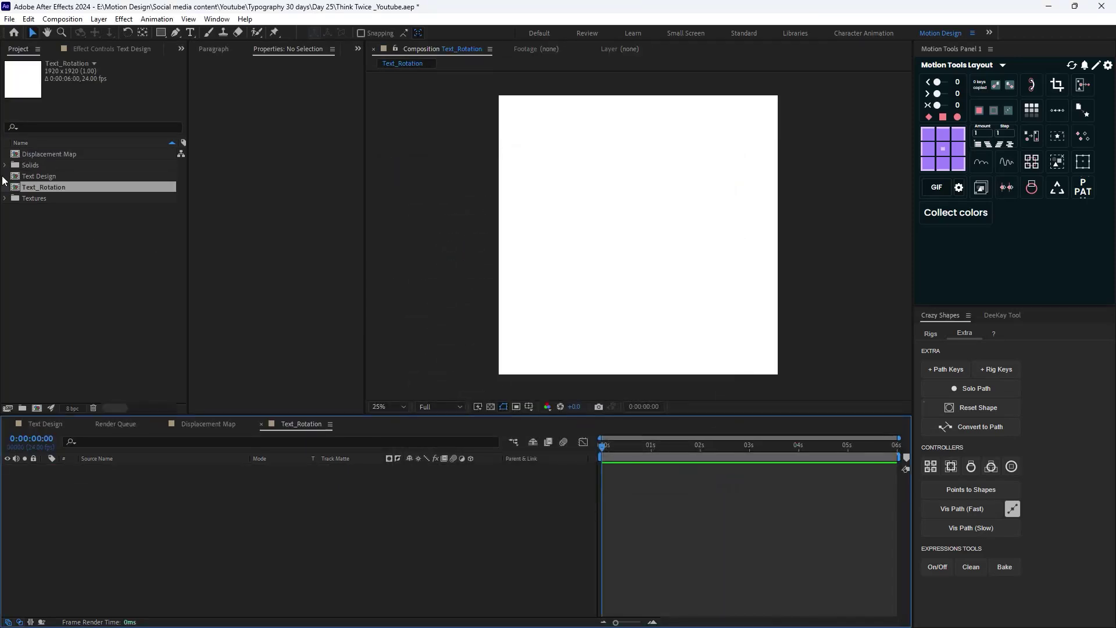
drag(58, 159, 637, 234)
- Apply the Transform effect to the Displacement Map layer and set its skew to -18
key(ctrl+space)
text(tra)
key(Return)
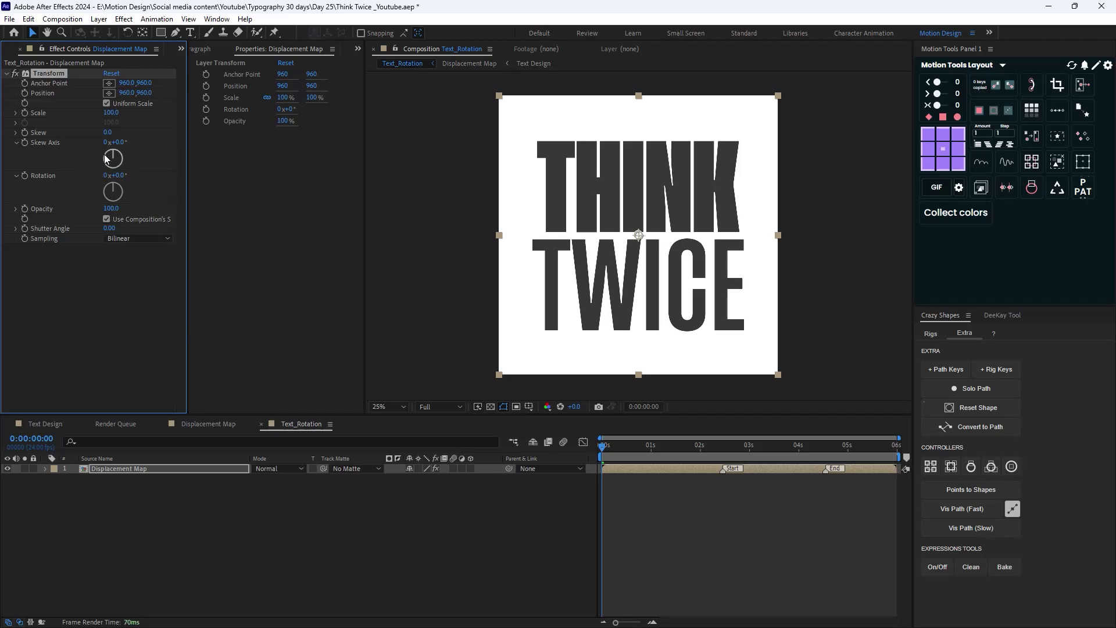
click(108, 133)
key(Return)
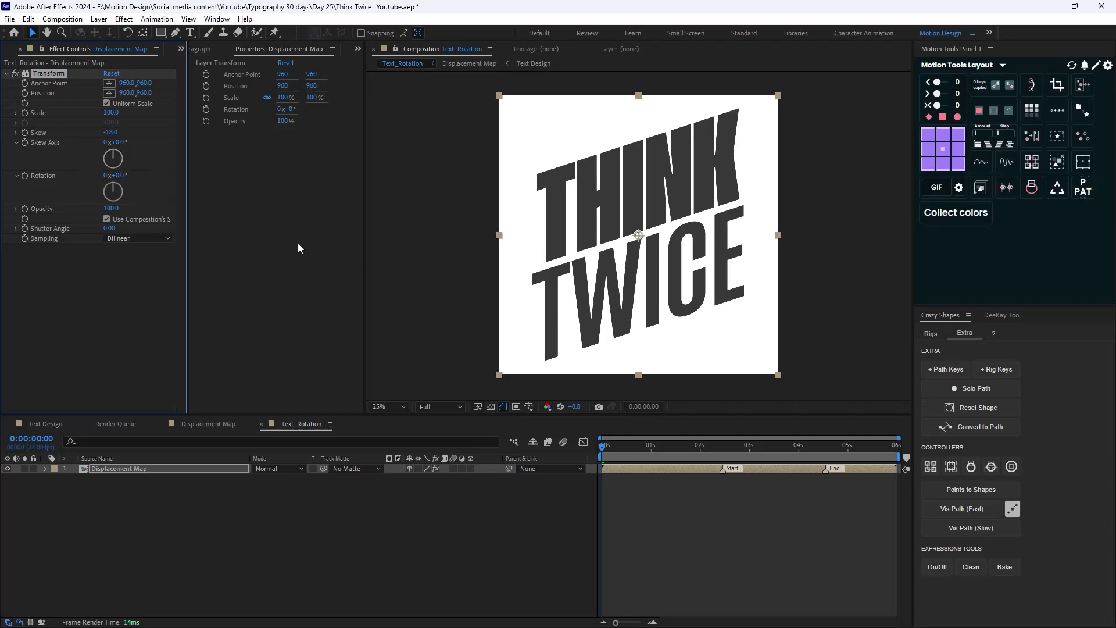
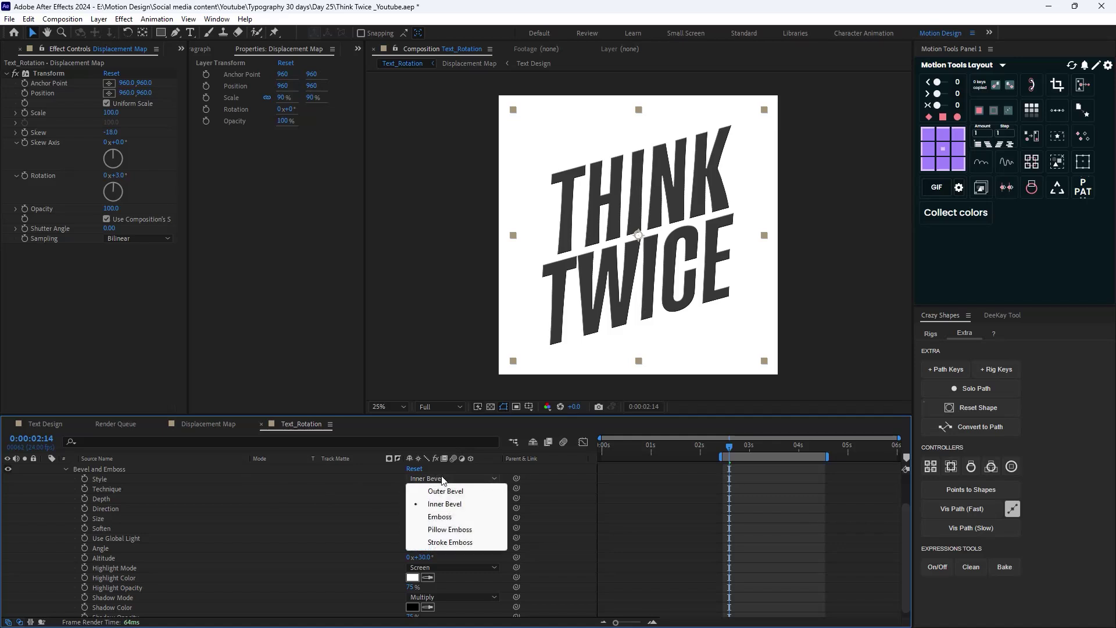
- Set the Bevel and Emboss technique to Chisel Hard, its size to 25, and its highlight and shadow opacity to 100%
click(438, 498)
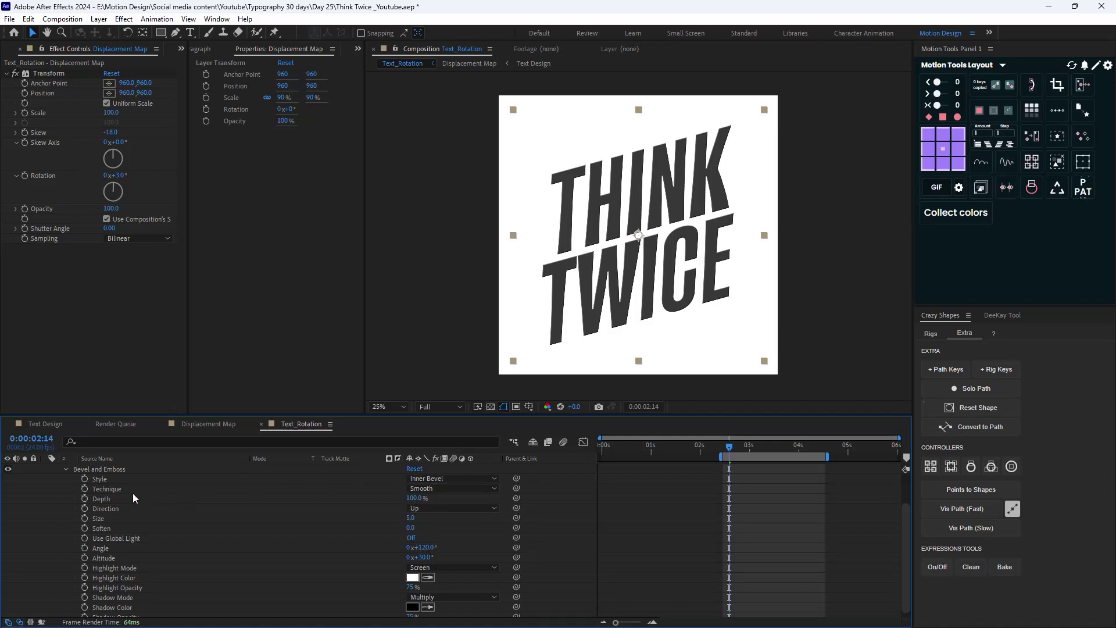
click(432, 489)
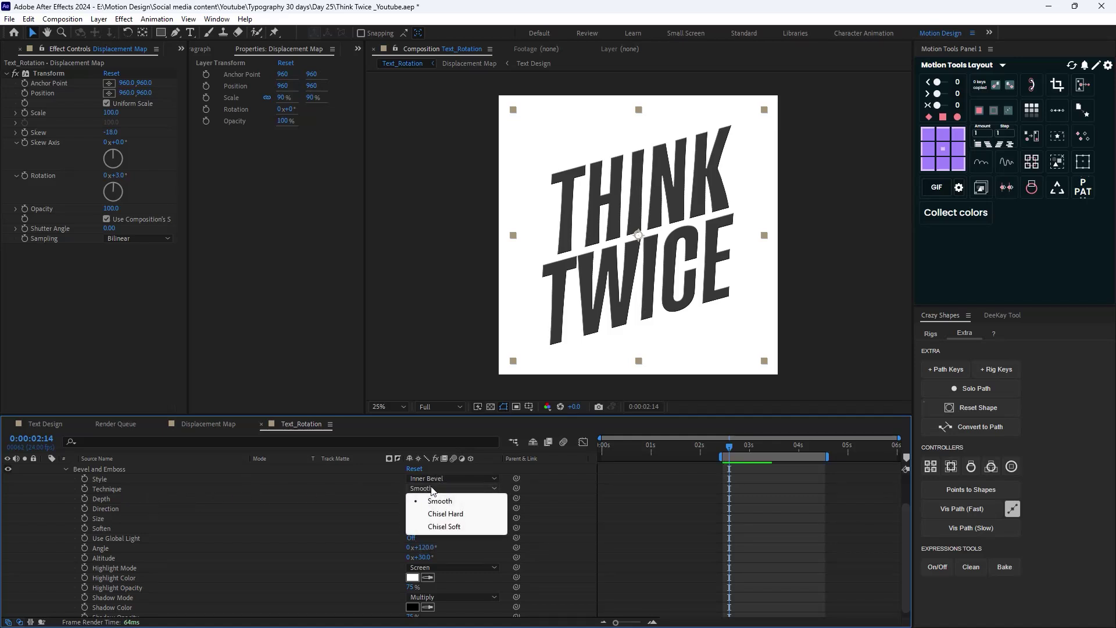
click(447, 514)
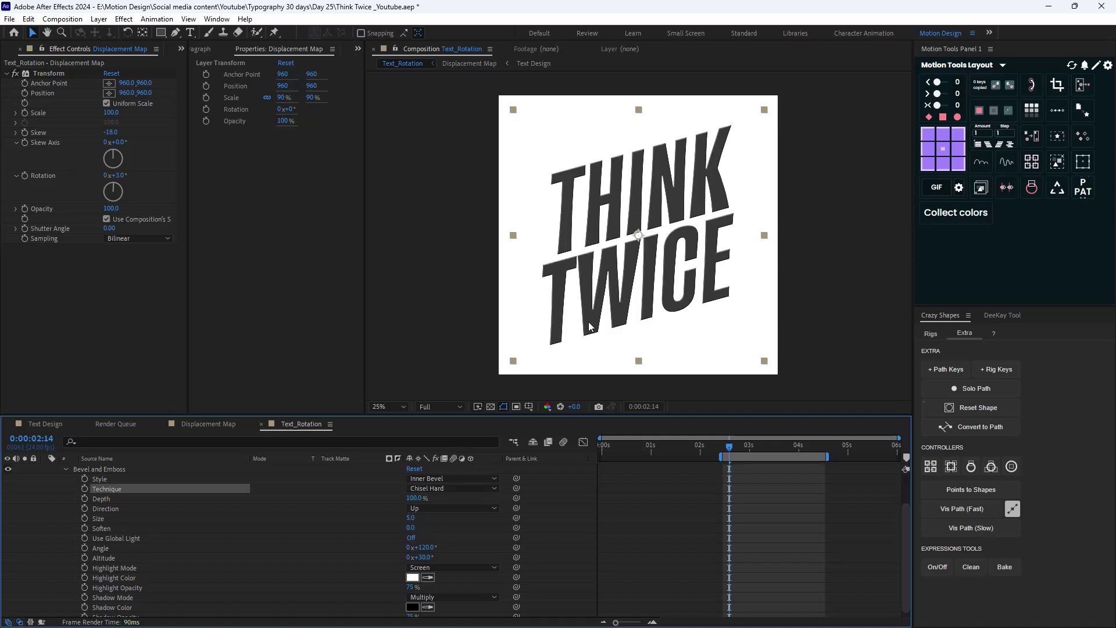
key(period)
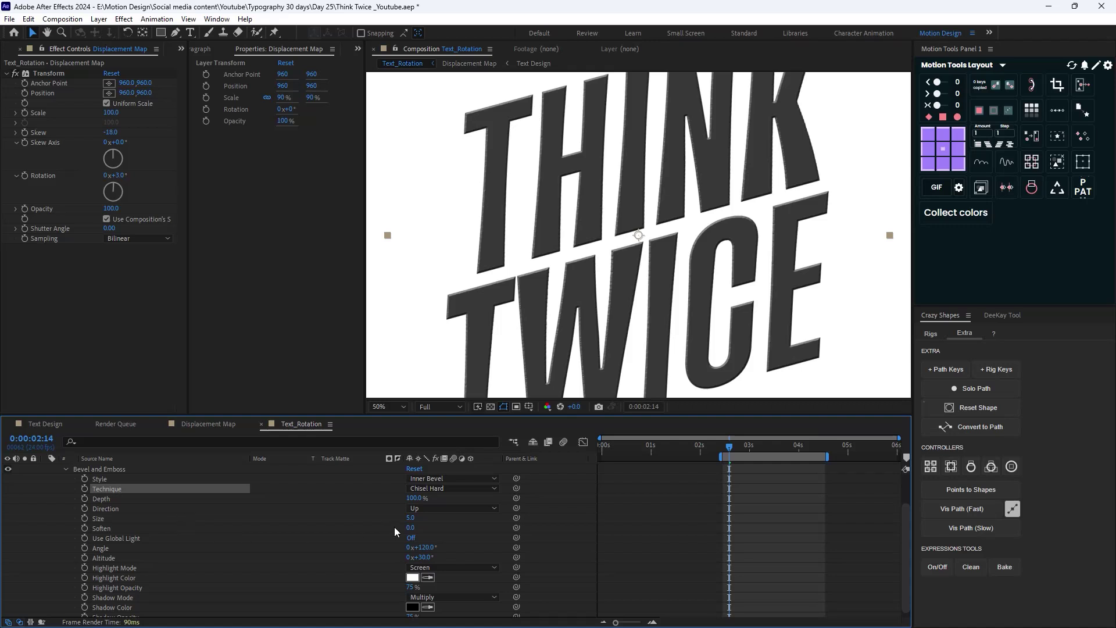
text(25)
key(Return)
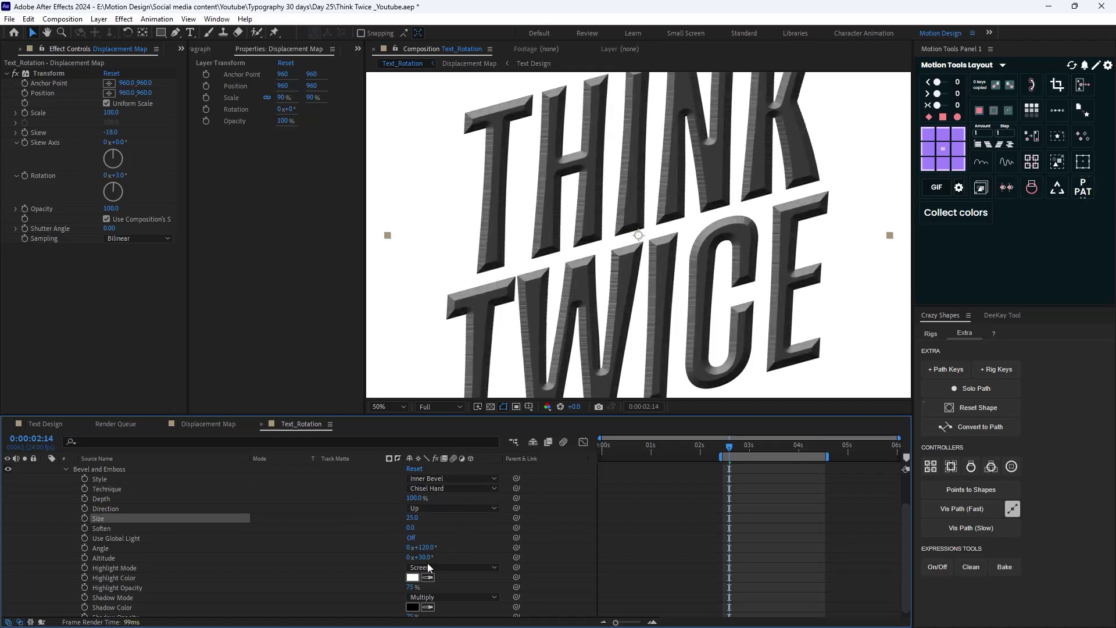
scroll(424, 570, down, 1)
drag(409, 584, 437, 619)
- Set the Bevel and Emboss angle to 0° and keyframe it at 0:00:00:00
click(106, 545)
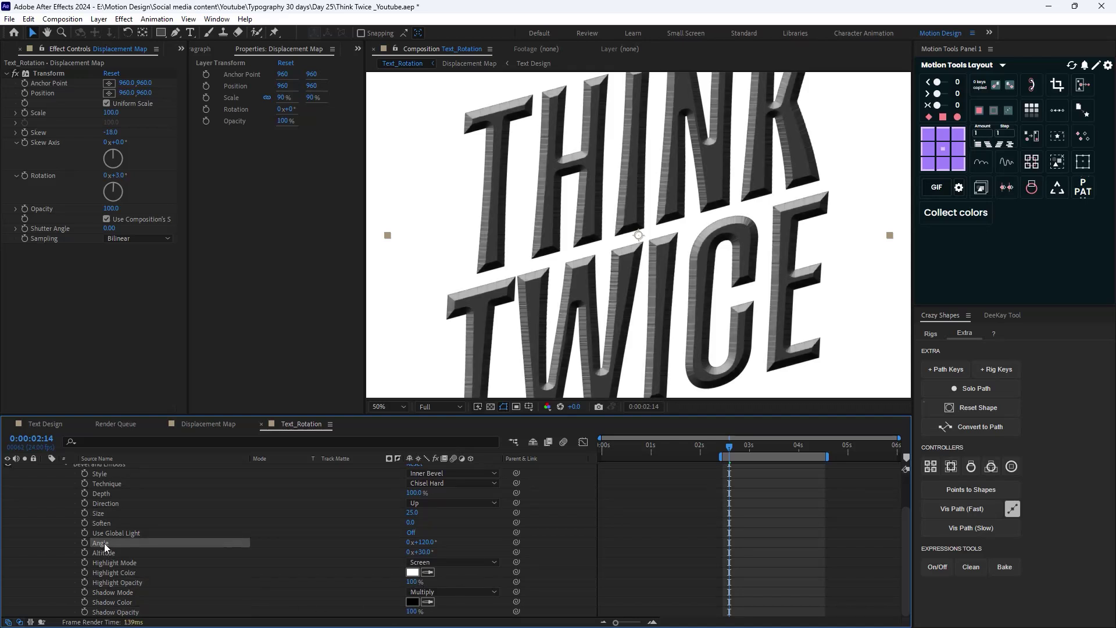
key(Home)
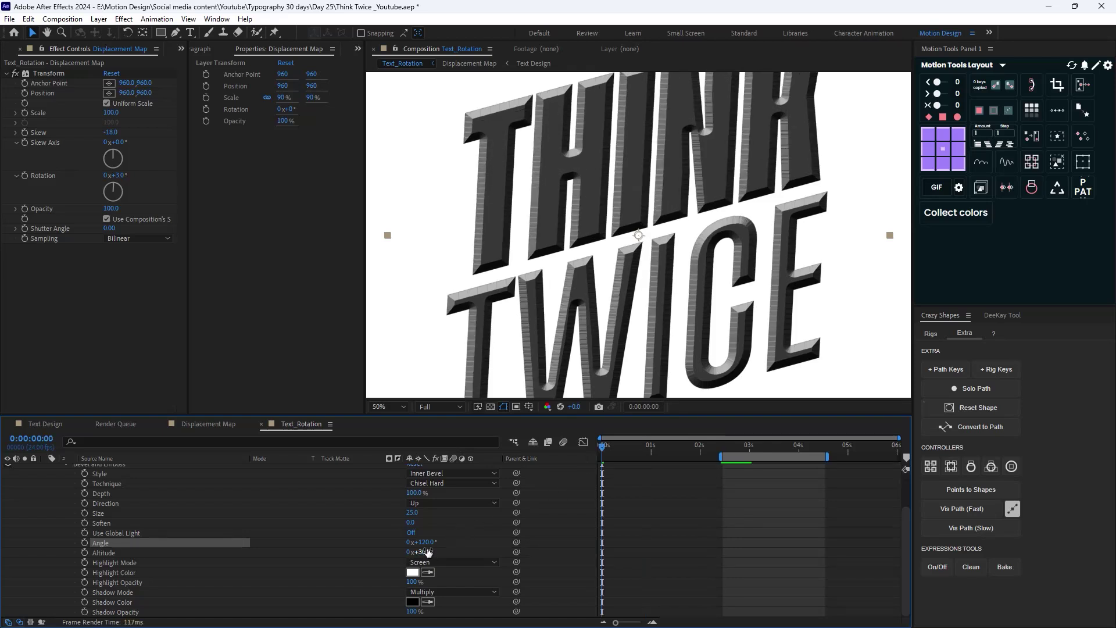
click(423, 542)
text(0)
key(Return)
click(85, 543)
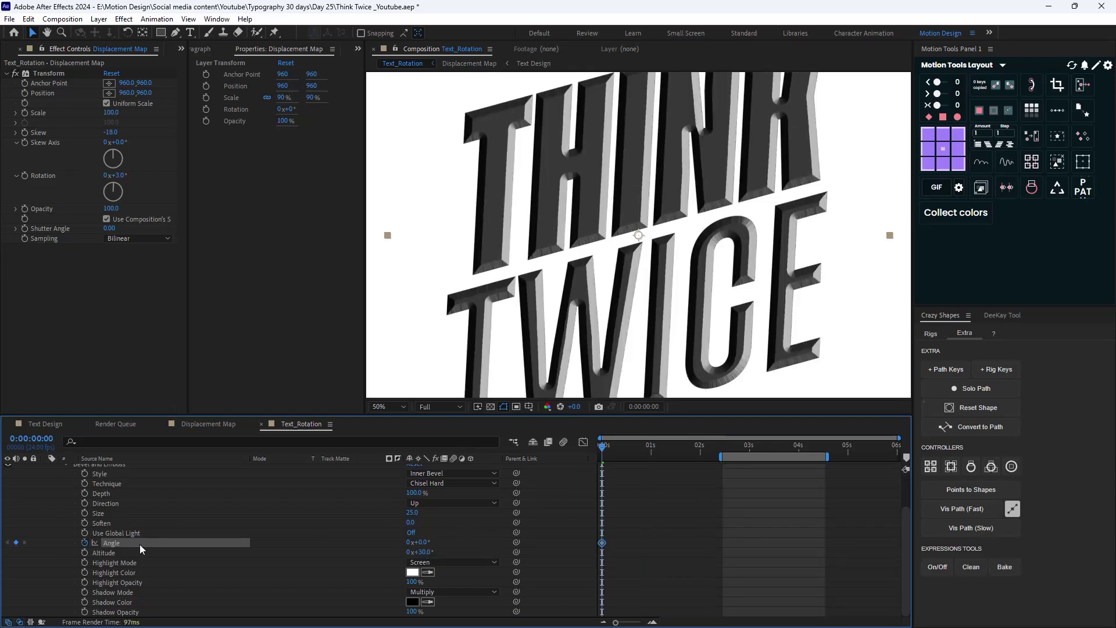
- Keyframe the Bevel and Emboss angle at one full revolution (1x+0.0°) at 0:00:02:00
drag(616, 452, 698, 465)
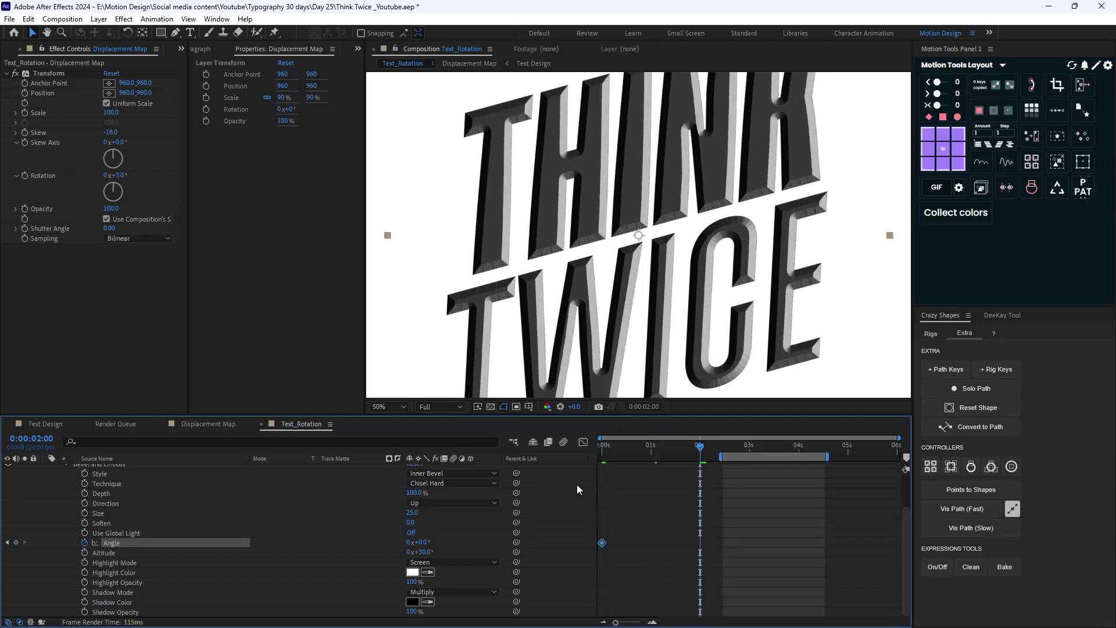
click(409, 542)
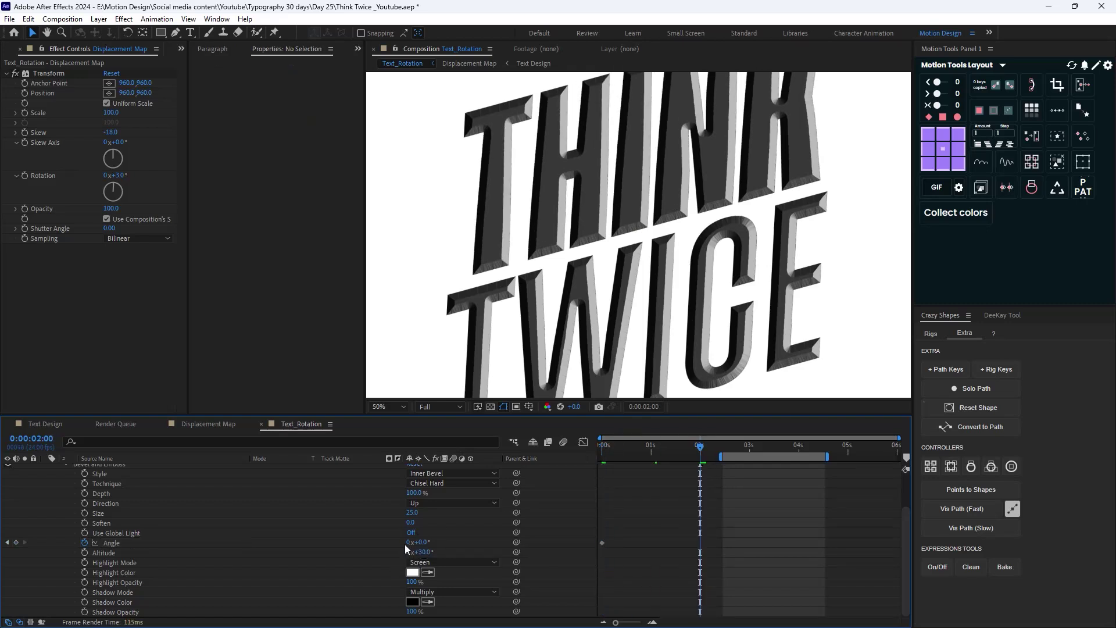
text(1)
key(Return)
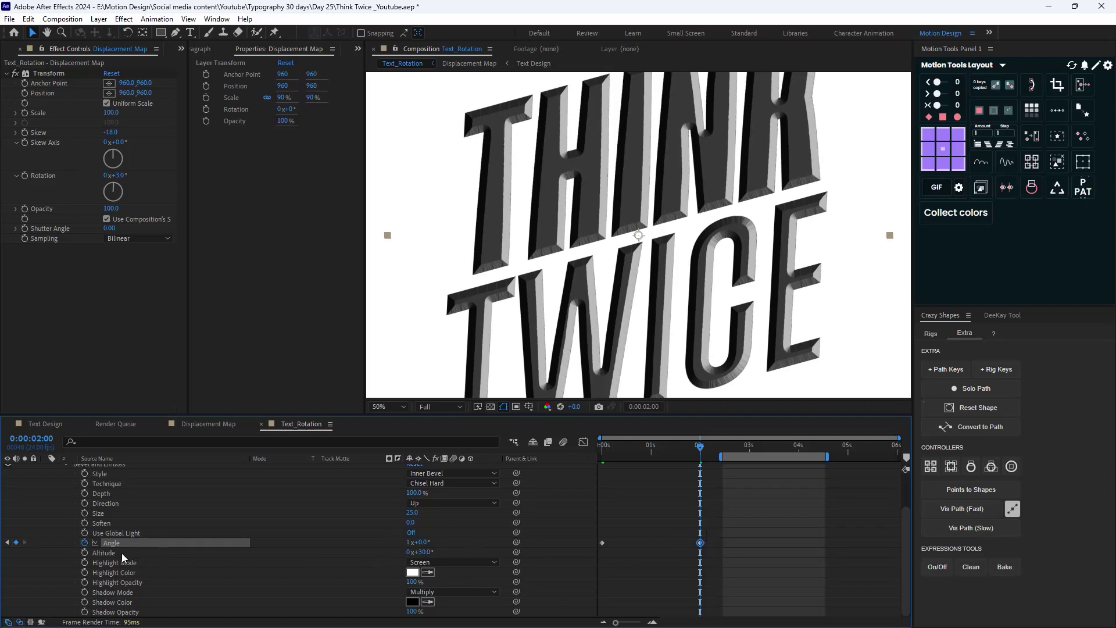
- Add a loopOut() expression to the Bevel and Emboss angle
alt+click(85, 543)
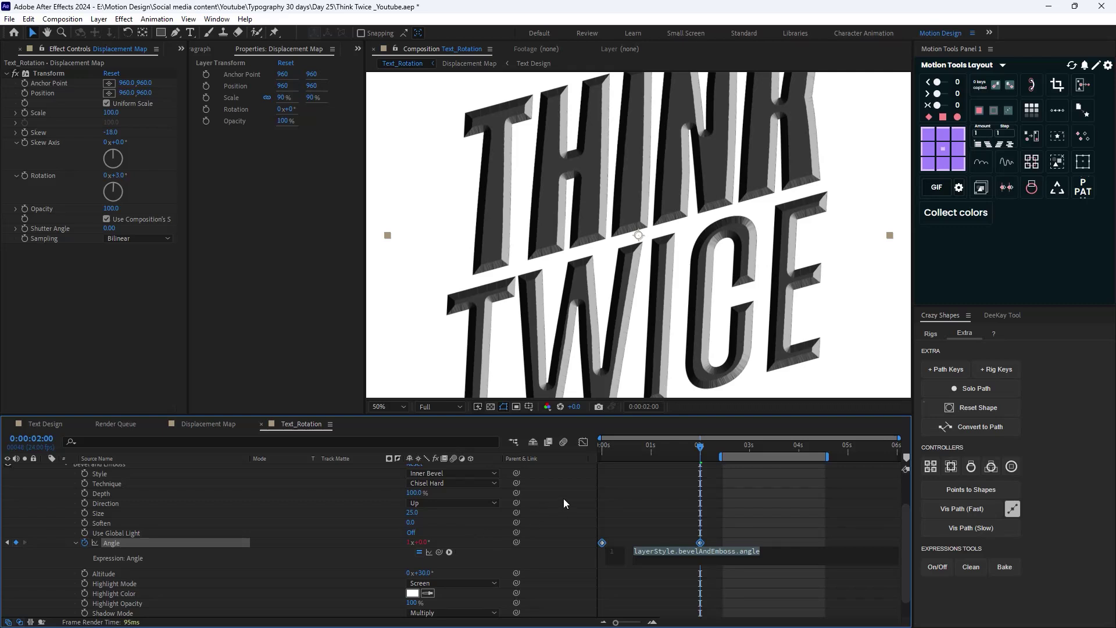
text(loop)
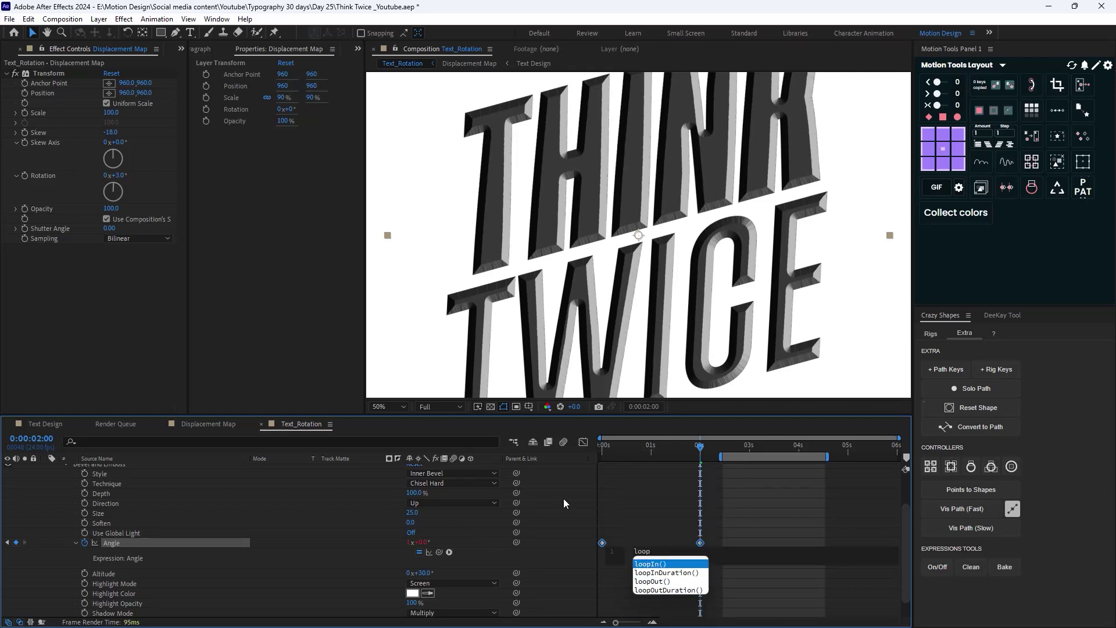
key(Down)
key(Down)
key(Return)
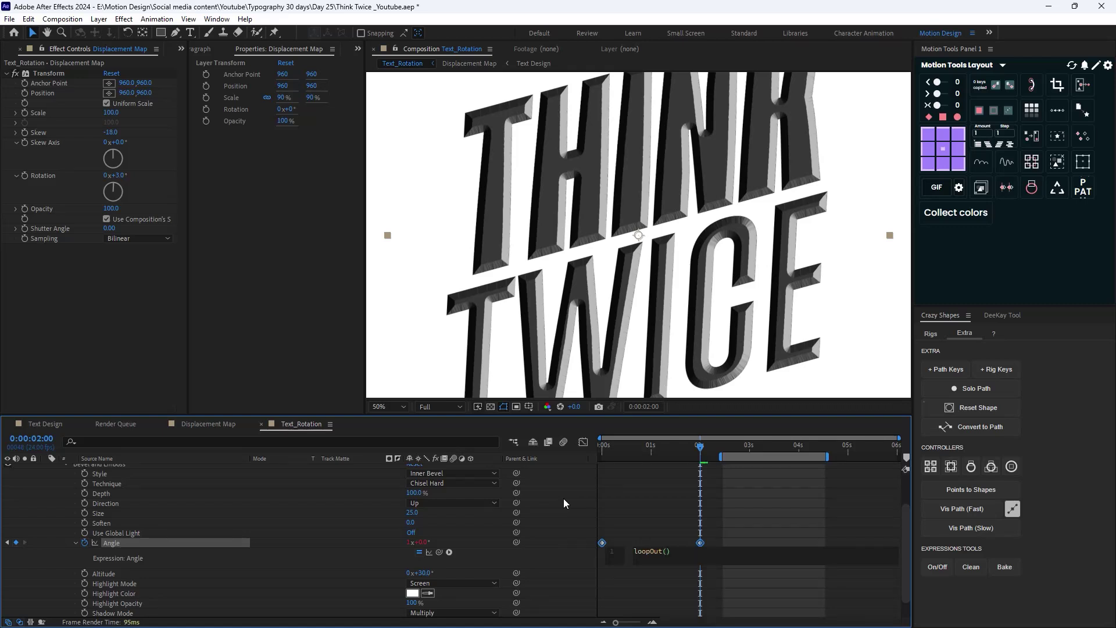
click(665, 501)
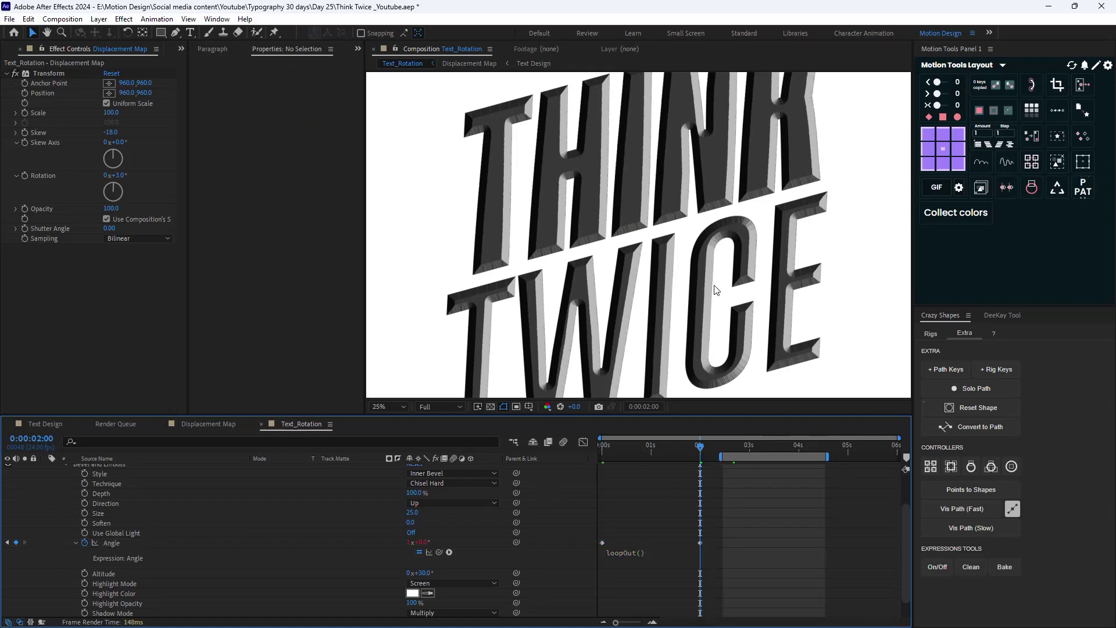
- Preview the rotating light and shift the second Bevel and Emboss angle keyframe slightly past 0:00:02:00
key(comma)
key(comma)
key(space)
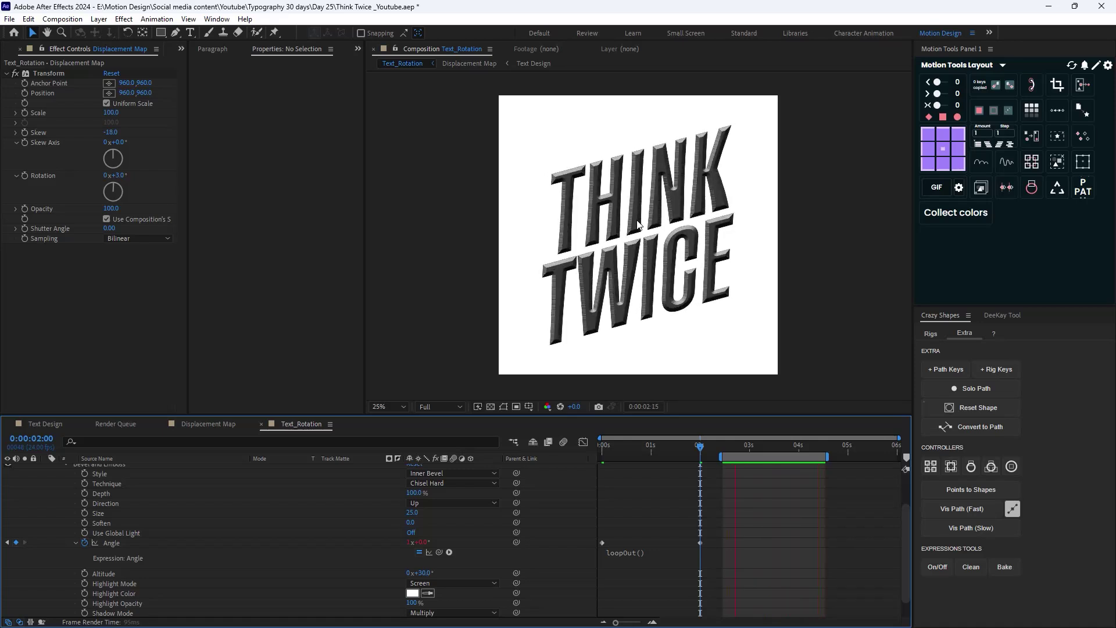
key(space)
drag(699, 543, 706, 543)
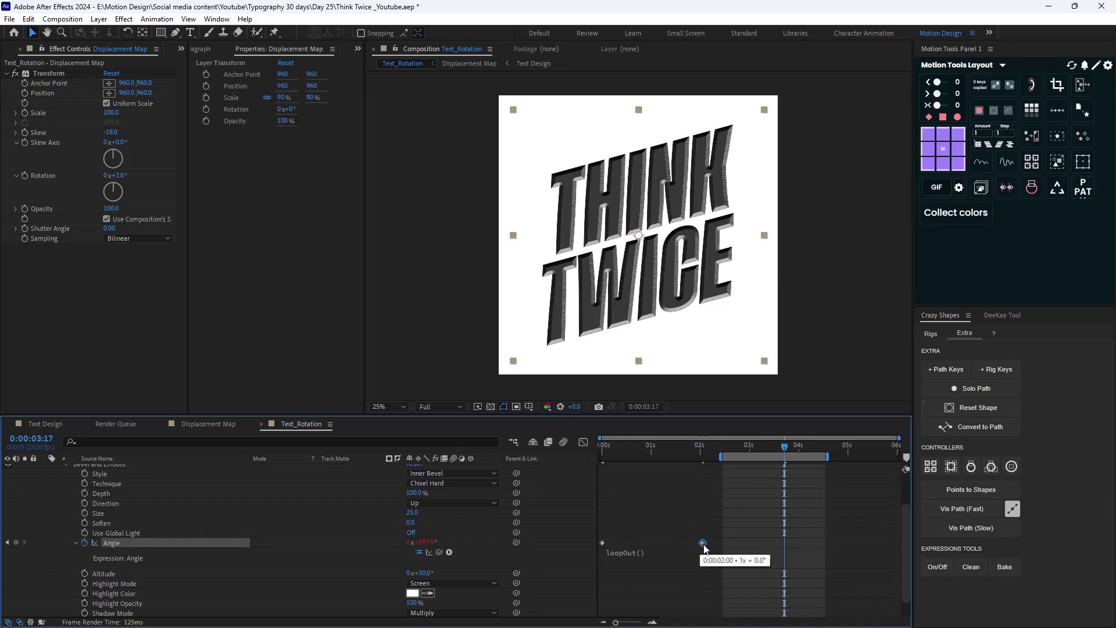
key(space)
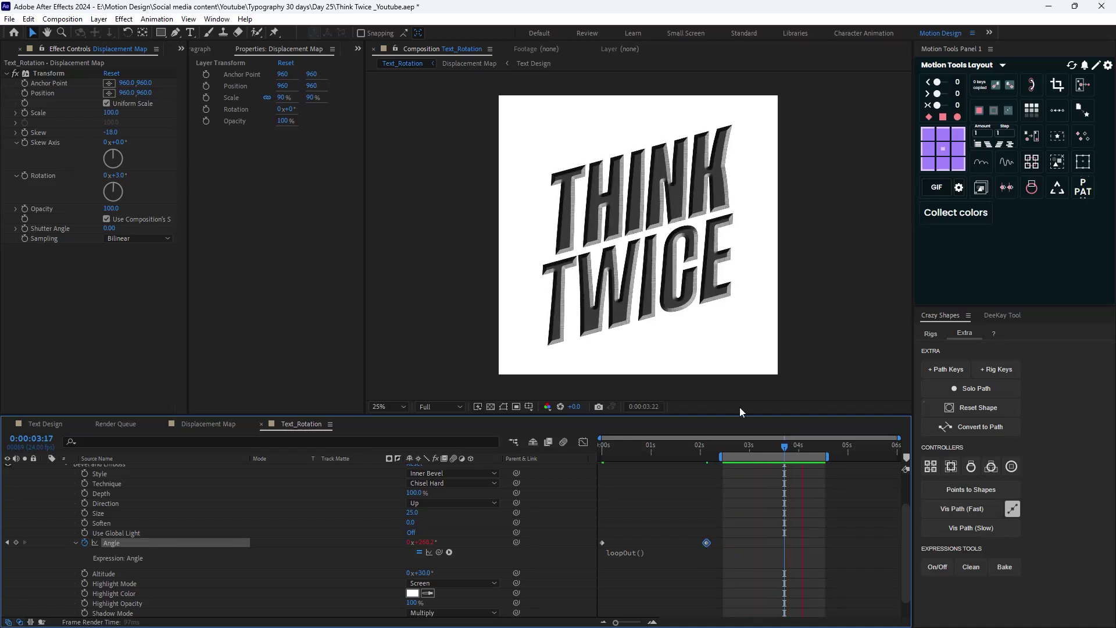
key(comma)
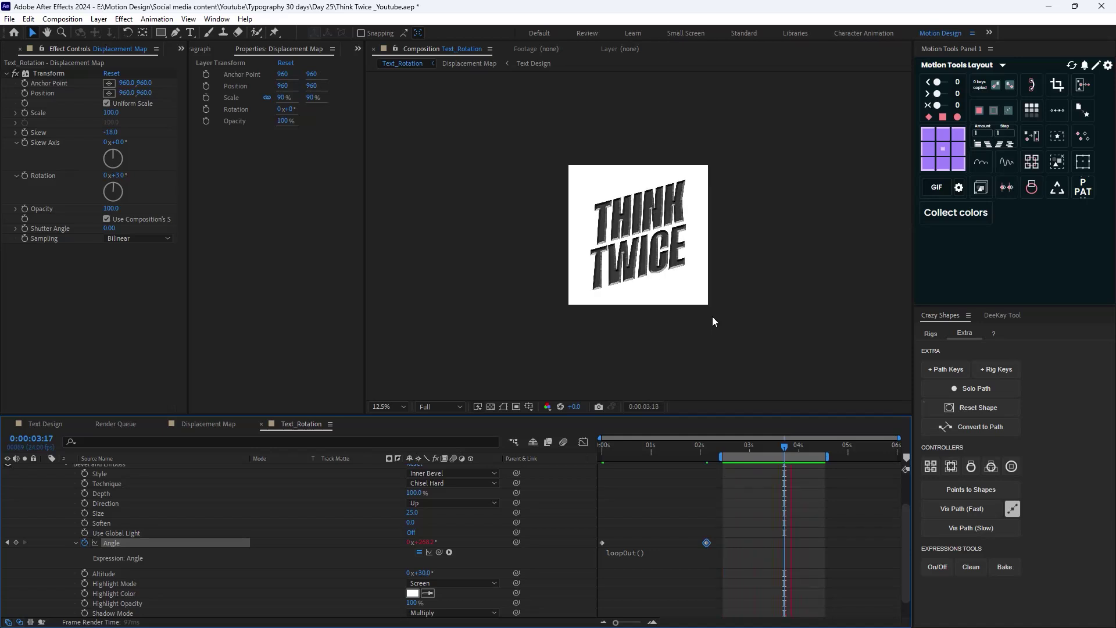
key(shift+period)
- Create a new 1920 x 1920 px, 24 fps, six-second composition named Main
click(8, 50)
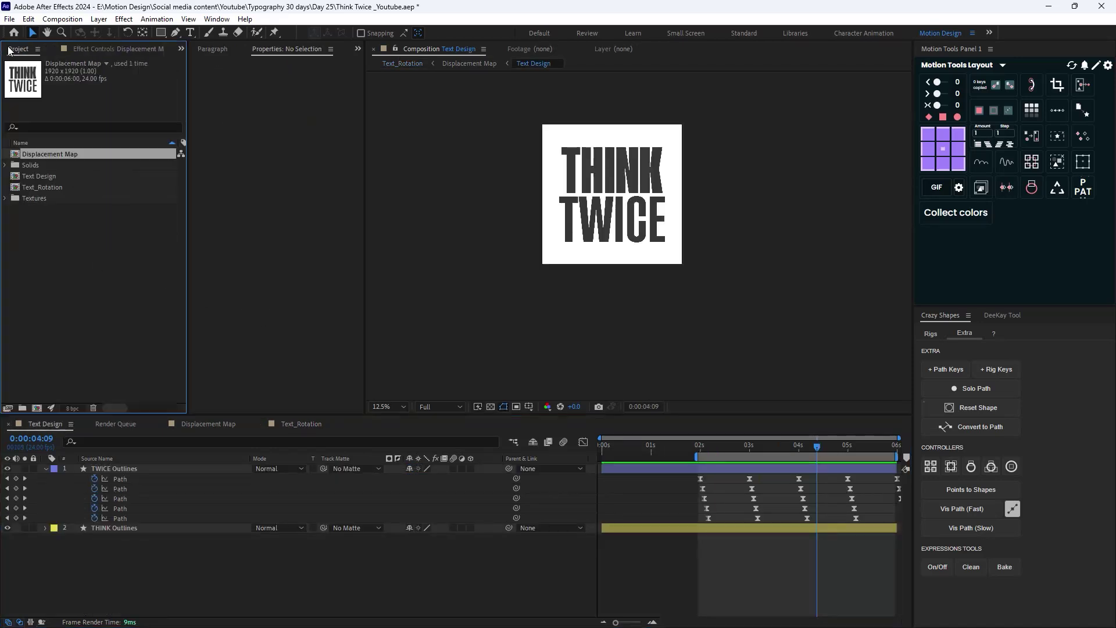
right_click(56, 287)
click(121, 295)
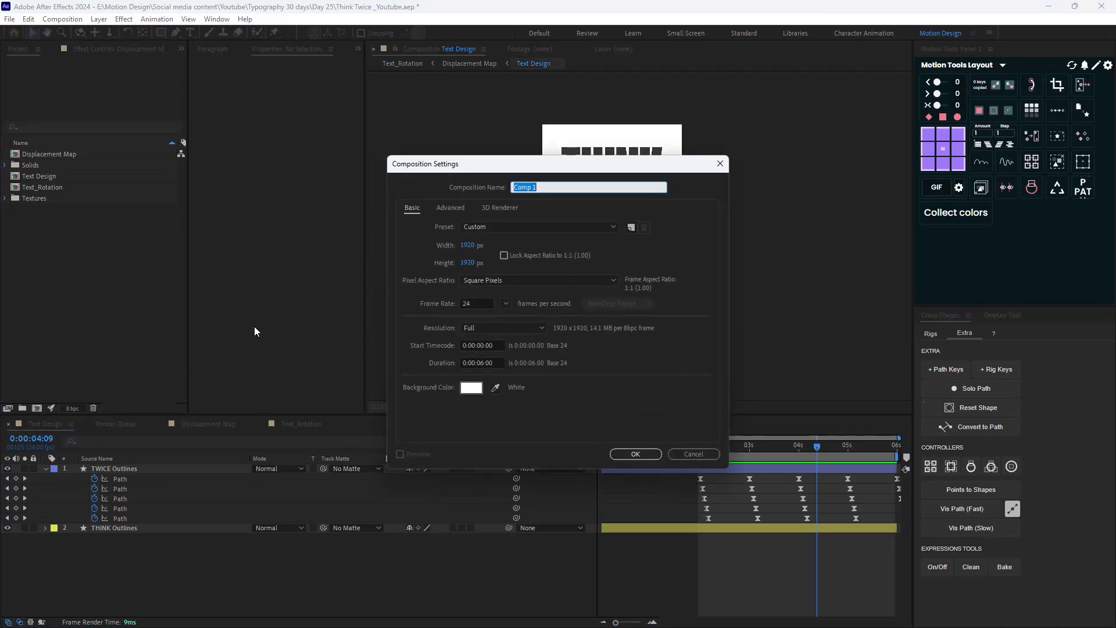
text(Main)
key(Return)
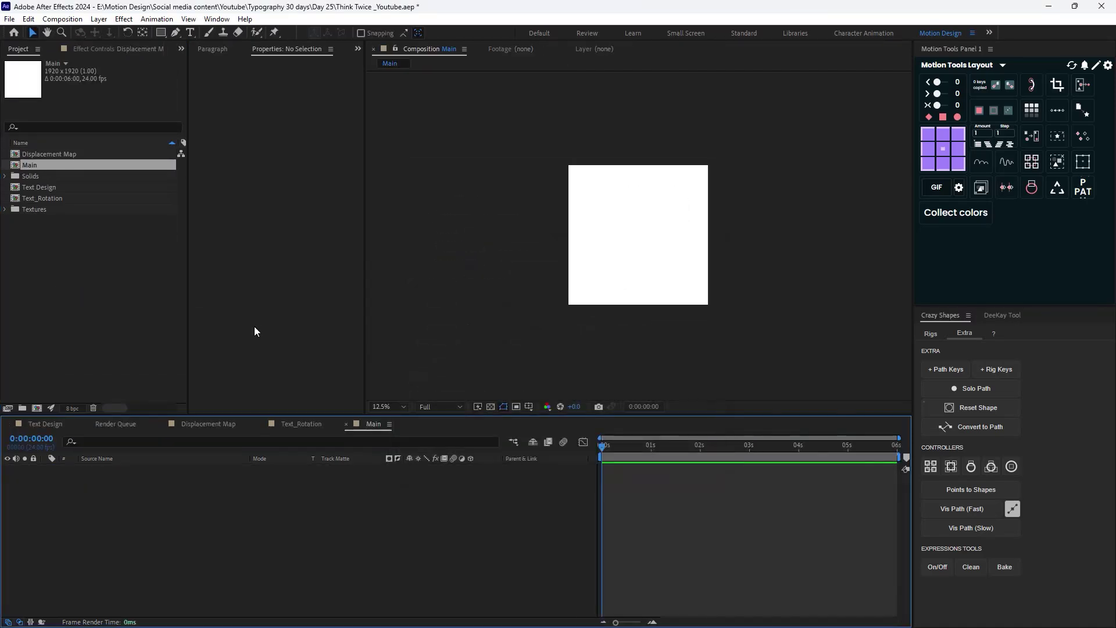
- Add a full-size 1920 x 1920 px dark blue solid to the Main composition
key(ctrl+y)
click(597, 472)
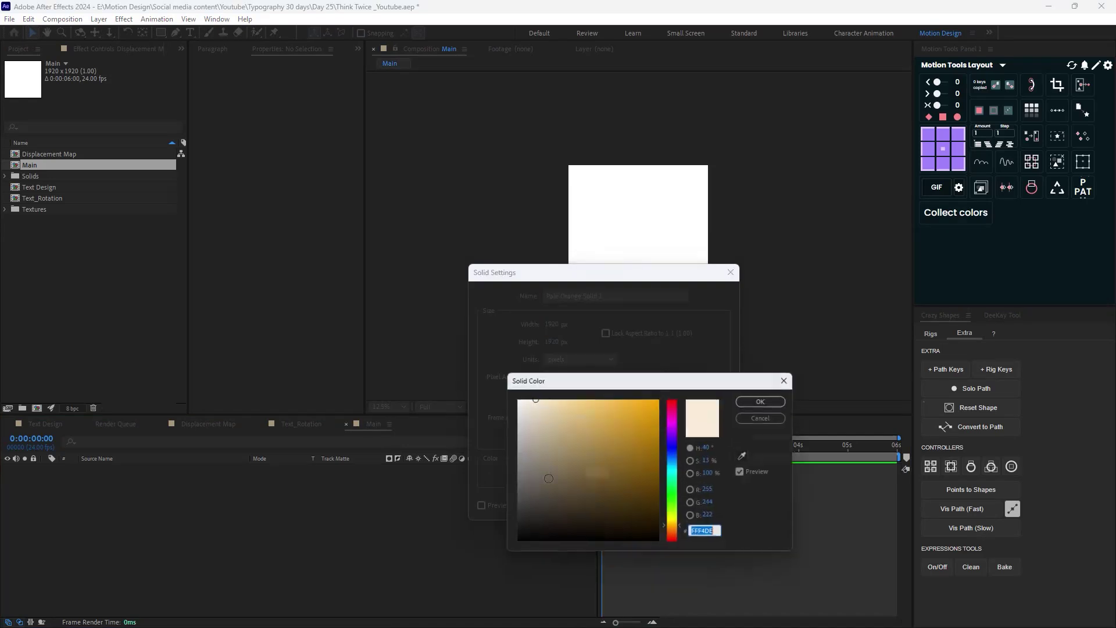
mouse_move(562, 519)
mouse_down()
mouse_move(514, 521)
mouse_move(543, 525)
mouse_up()
click(675, 448)
click(775, 399)
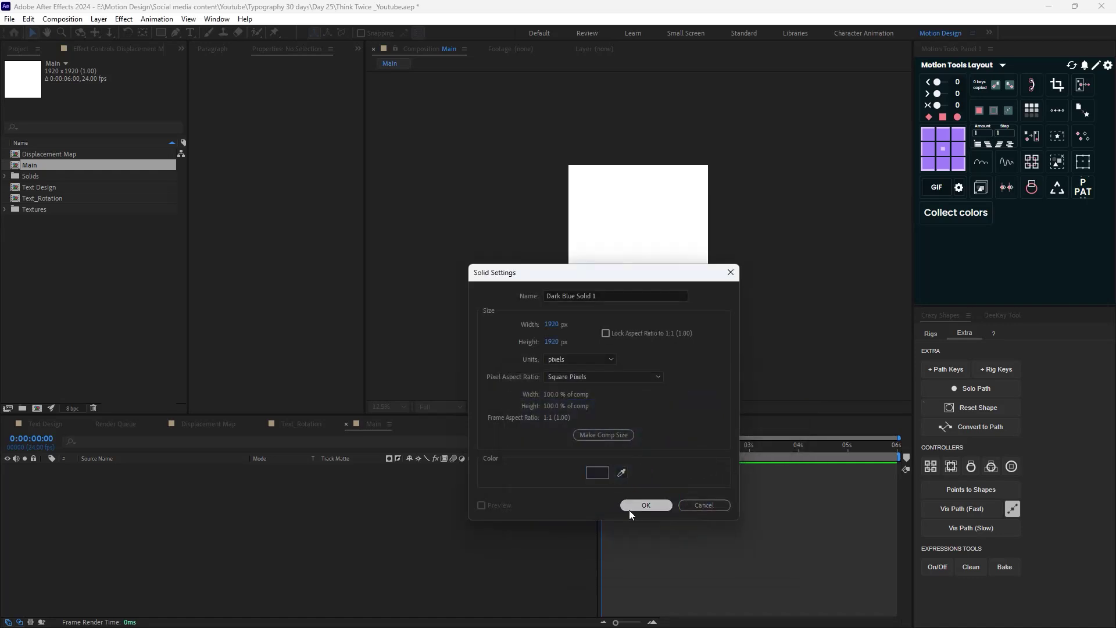
click(629, 510)
click(480, 488)
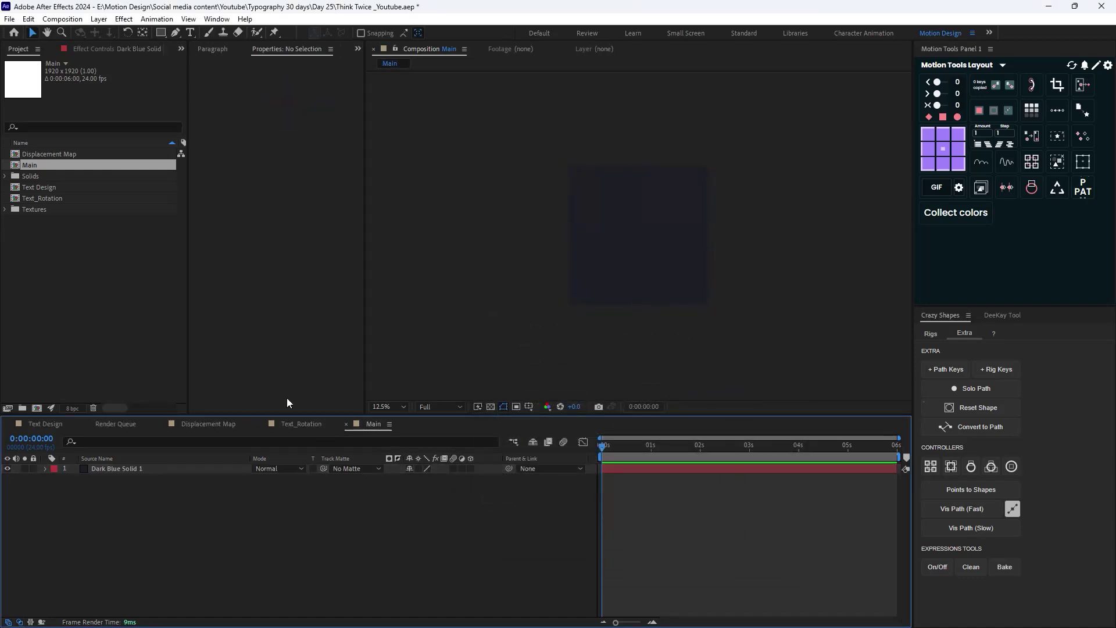
- Place the Text_Rotation composition above the dark blue solid in Main
click(64, 153)
click(57, 198)
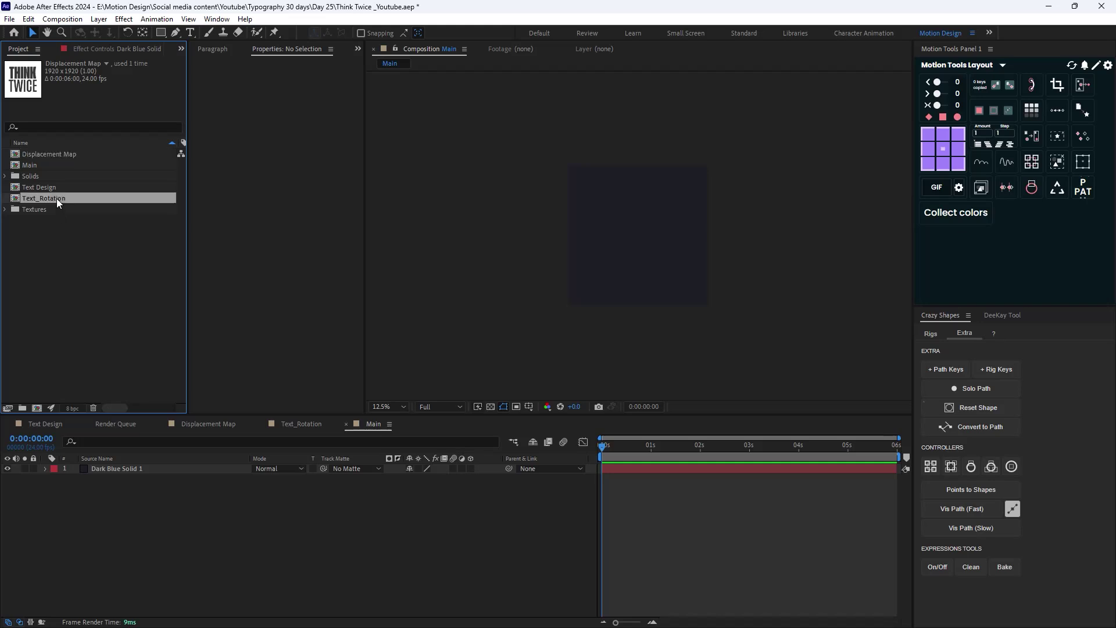
drag(62, 200, 102, 469)
key(period)
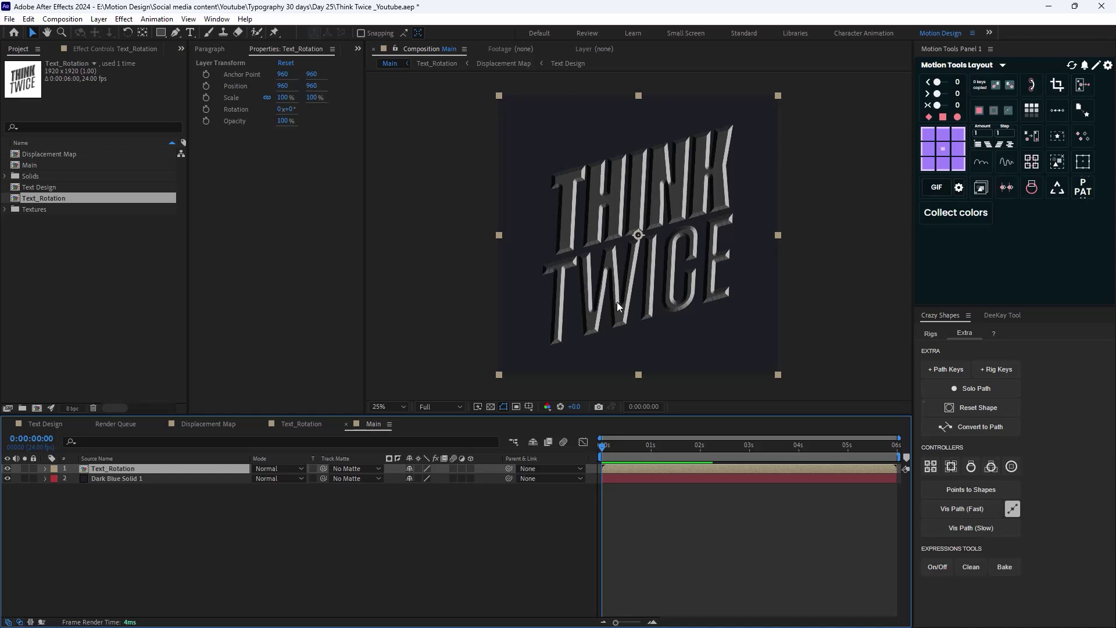
- Hide the dark blue solid and apply the Solid Composite effect to the Text_Rotation layer
click(148, 517)
click(8, 478)
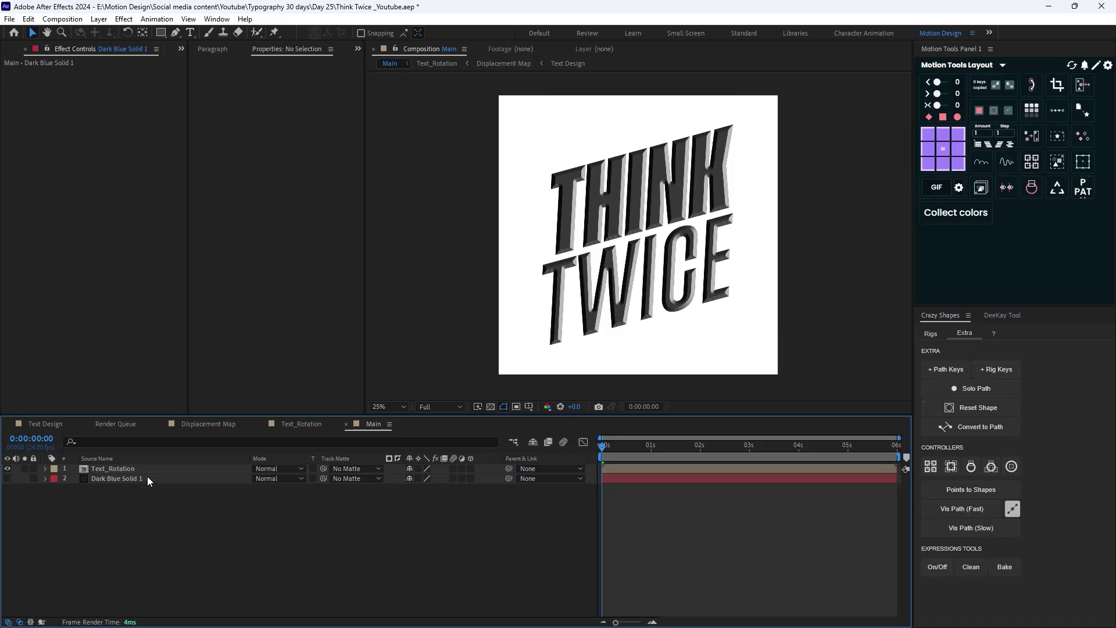
click(134, 470)
key(ctrl+space)
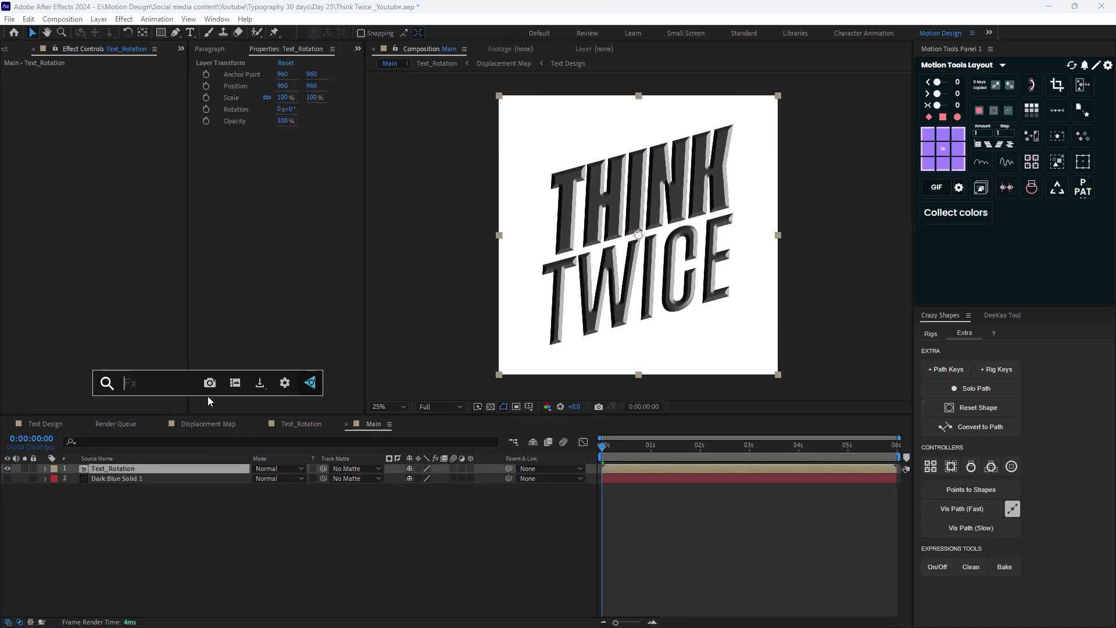
text(sol)
key(Escape)
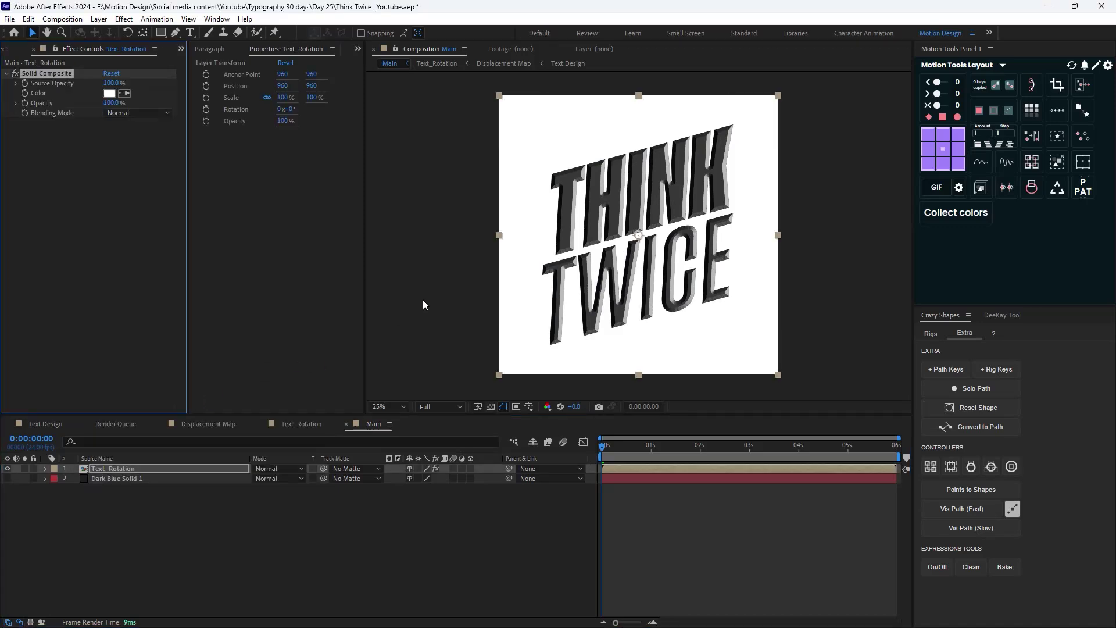
- Set the Solid Composite color to near-black
click(111, 94)
drag(609, 505, 510, 536)
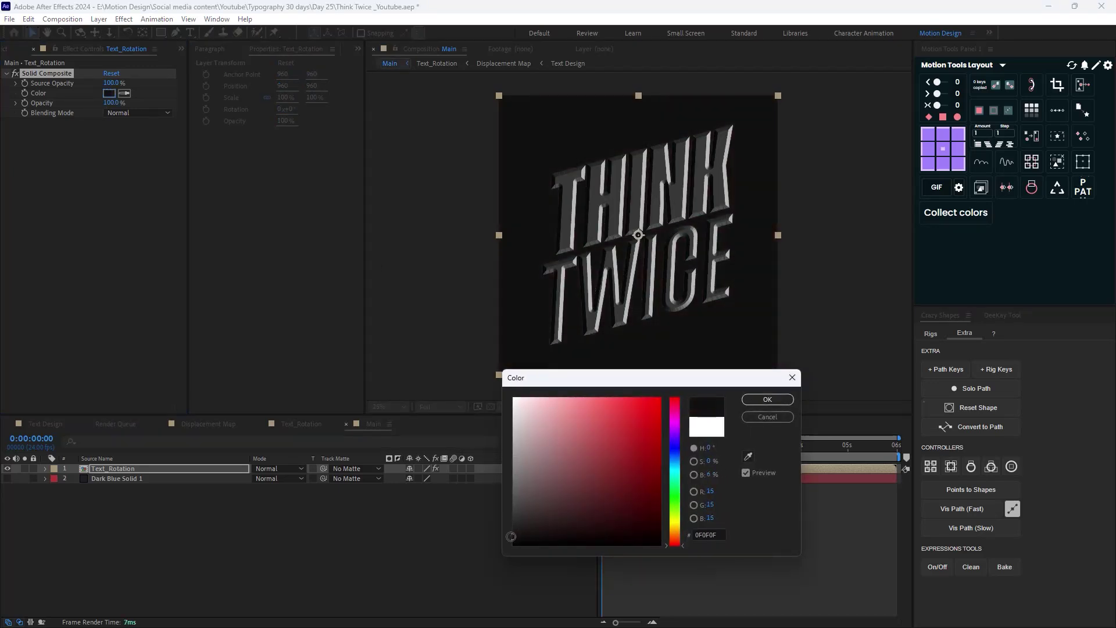
click(767, 400)
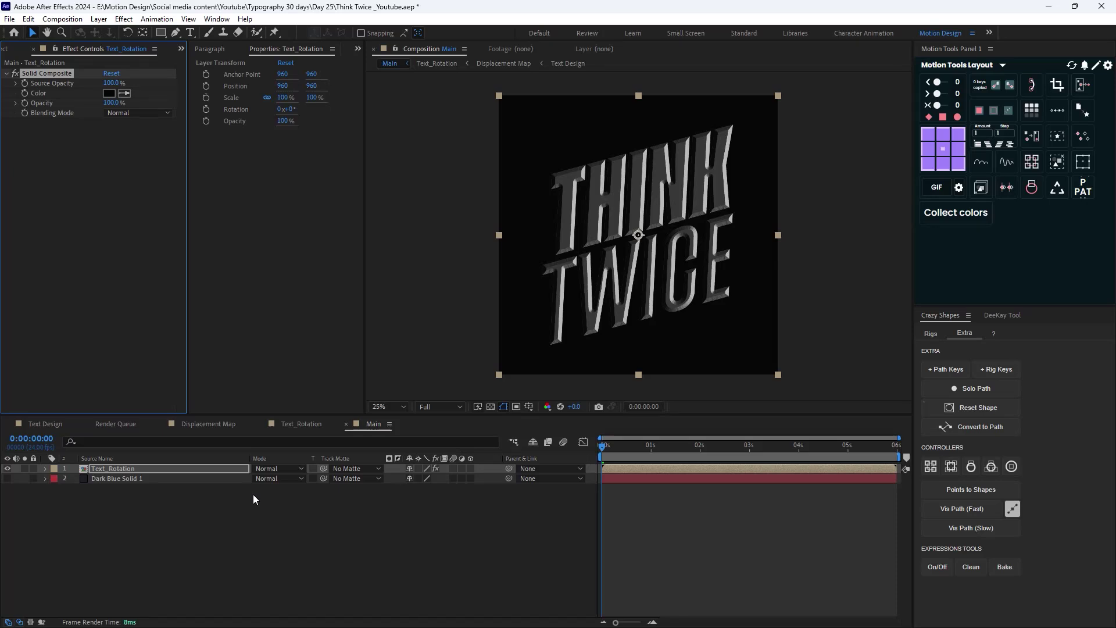
- Apply Fast Box Blur to the Text_Rotation layer with a blur radius of 10
key(ctrl+space)
text(fast)
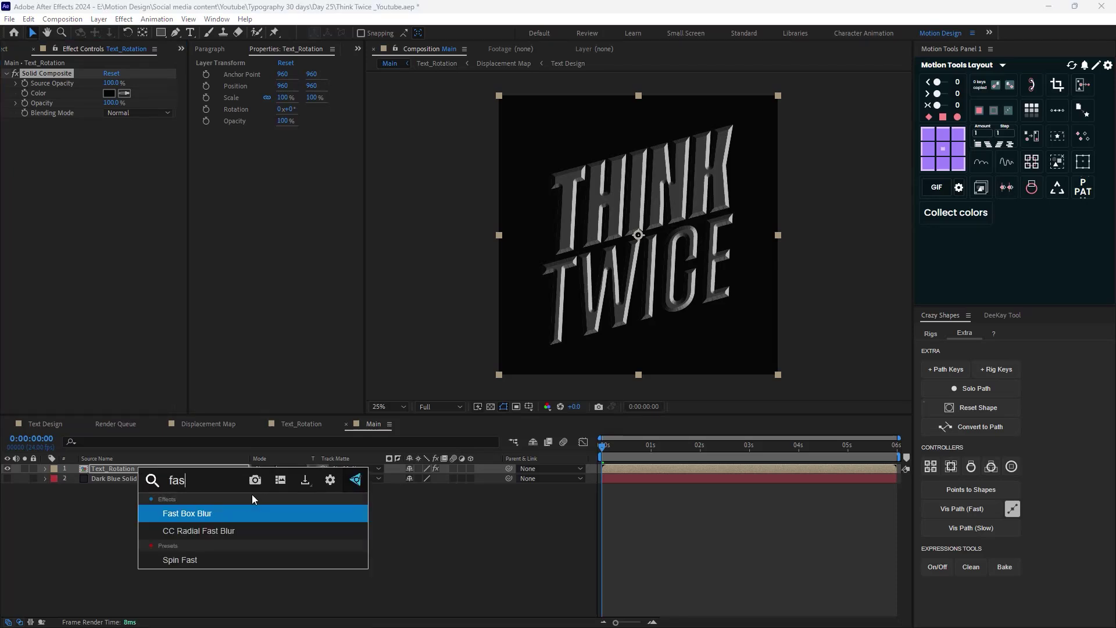
click(221, 509)
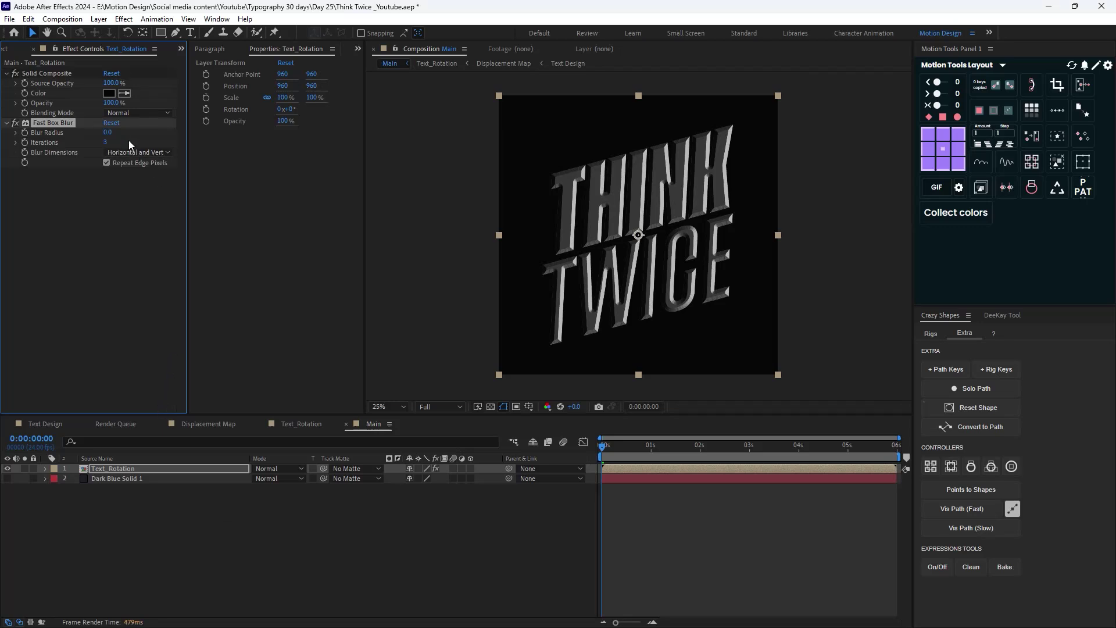
text(10)
key(Return)
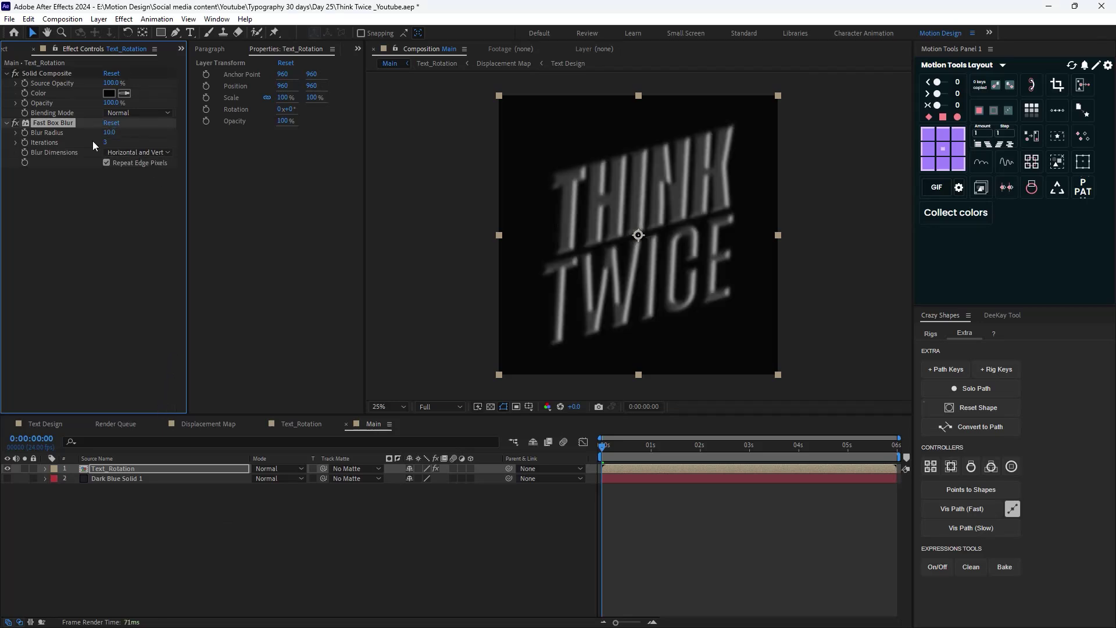
- Apply Noise HLS to the Text_Rotation layer with Grain noise and 25% lightness
key(ctrl+space)
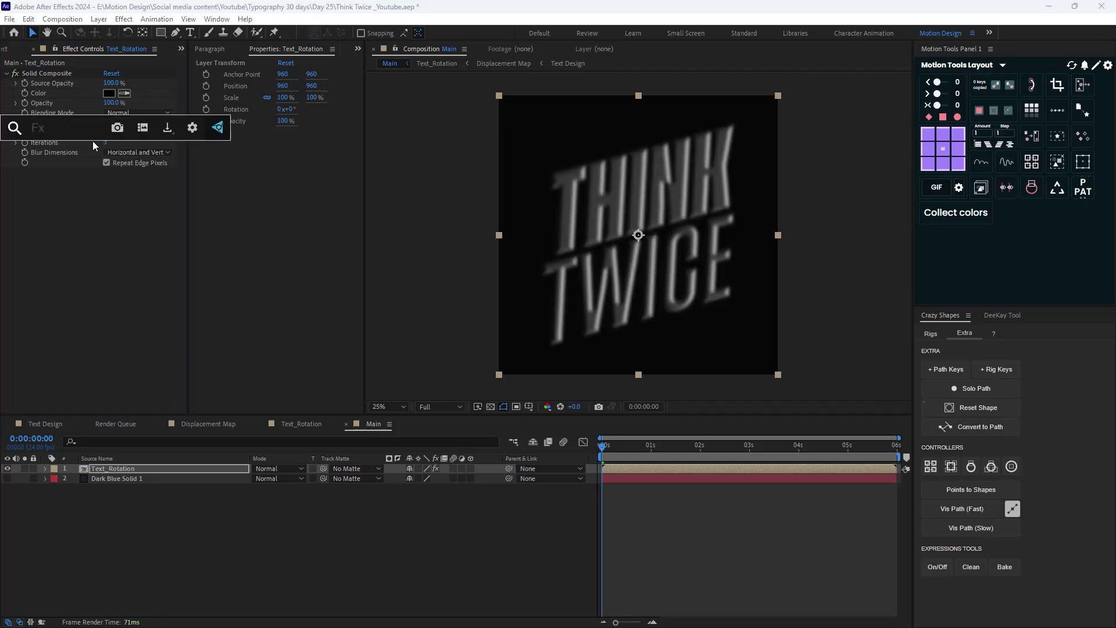
text(noise)
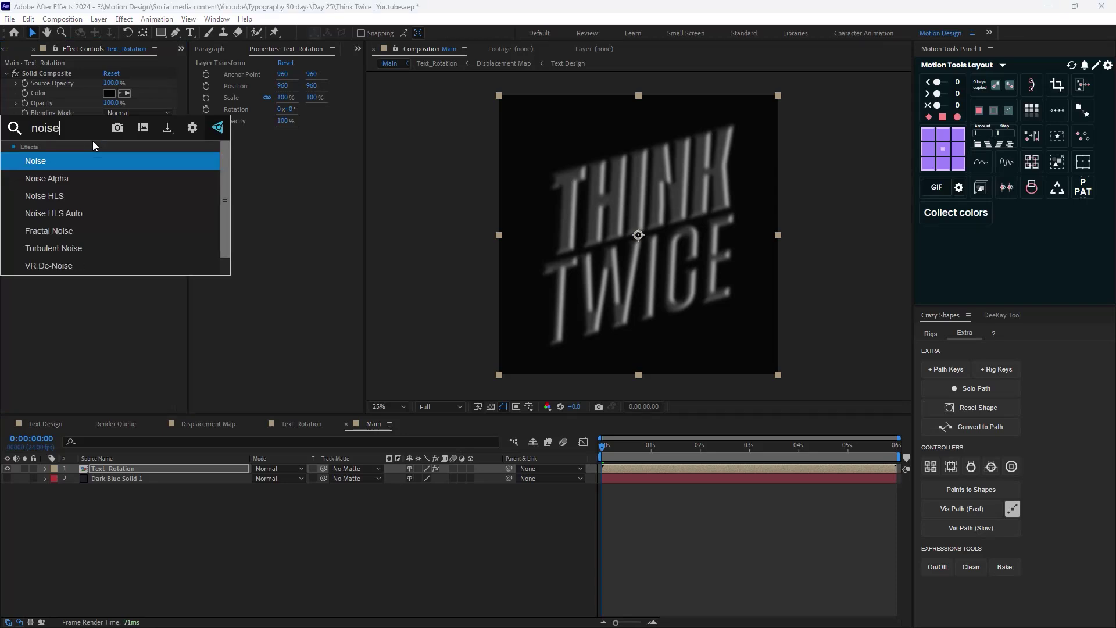
click(78, 195)
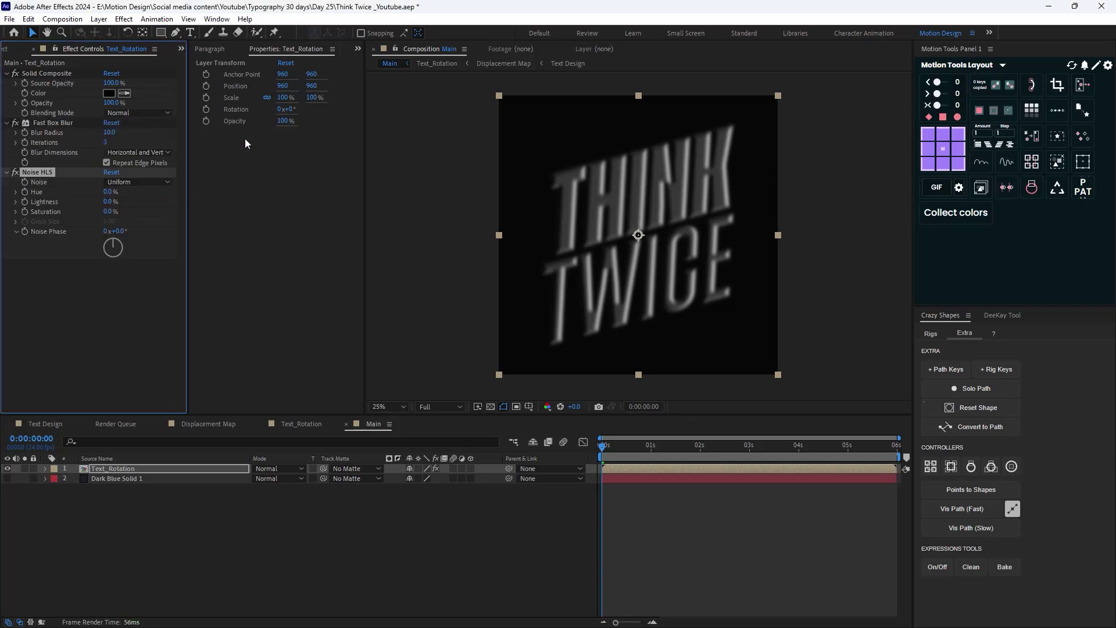
click(121, 182)
click(133, 220)
click(107, 202)
text(25)
key(Return)
key(period)
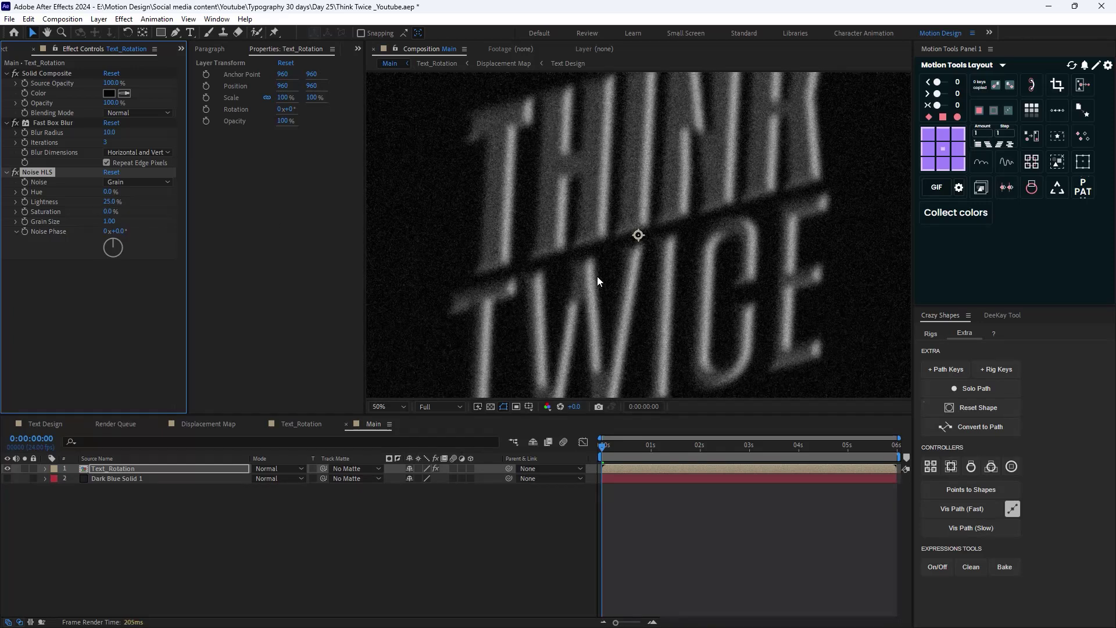
key(comma)
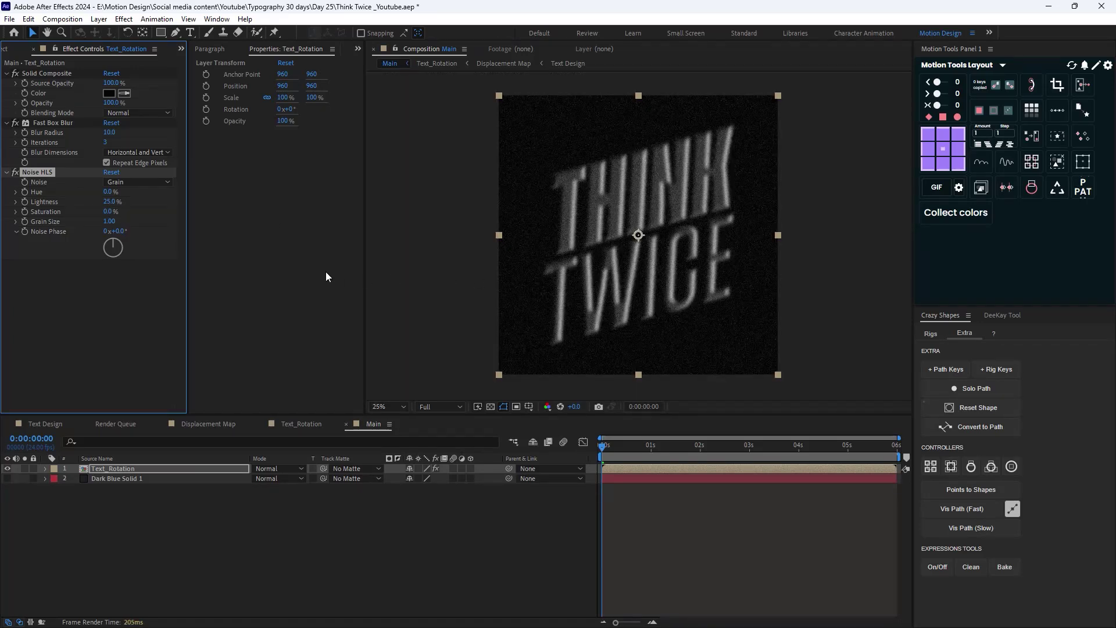
- Add an expression to the Noise HLS Noise Phase with posterizeTime(6) as its first line
alt+click(25, 231)
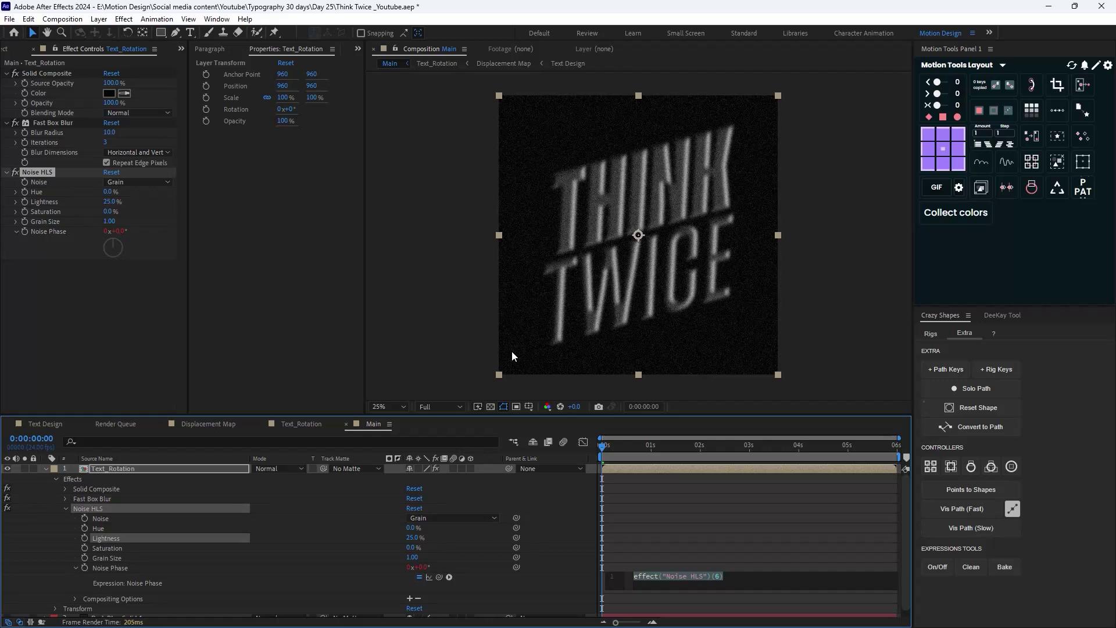
text(pos)
key(Down)
key(Return)
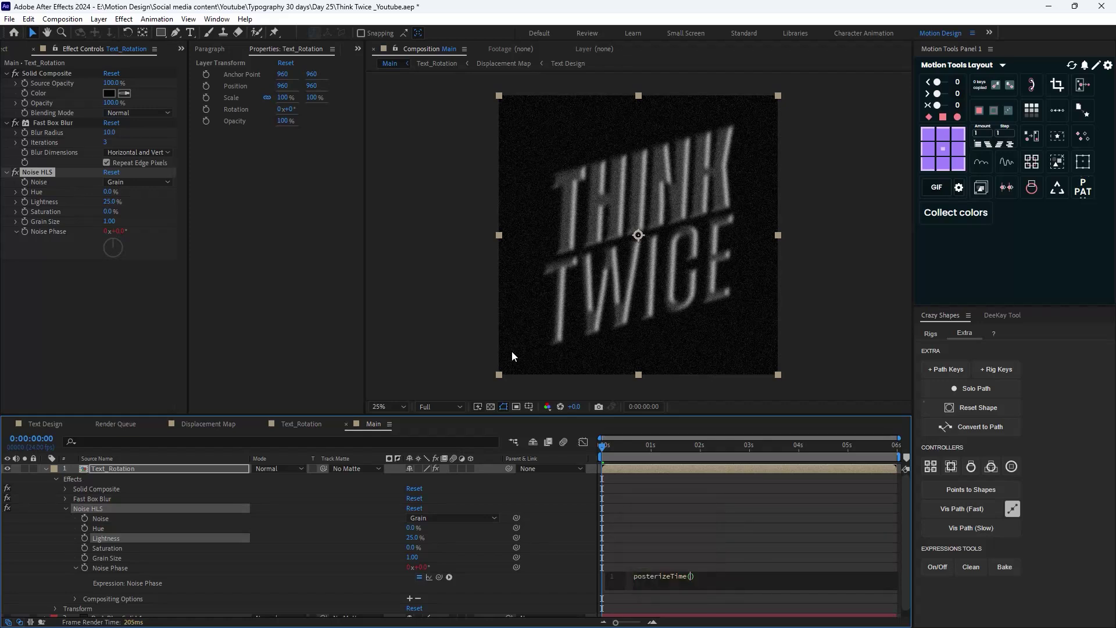
text(6)
key(End)
- Add random(10000) as the second line of the Noise Phase expression and apply it
key(Return)
text(ra)
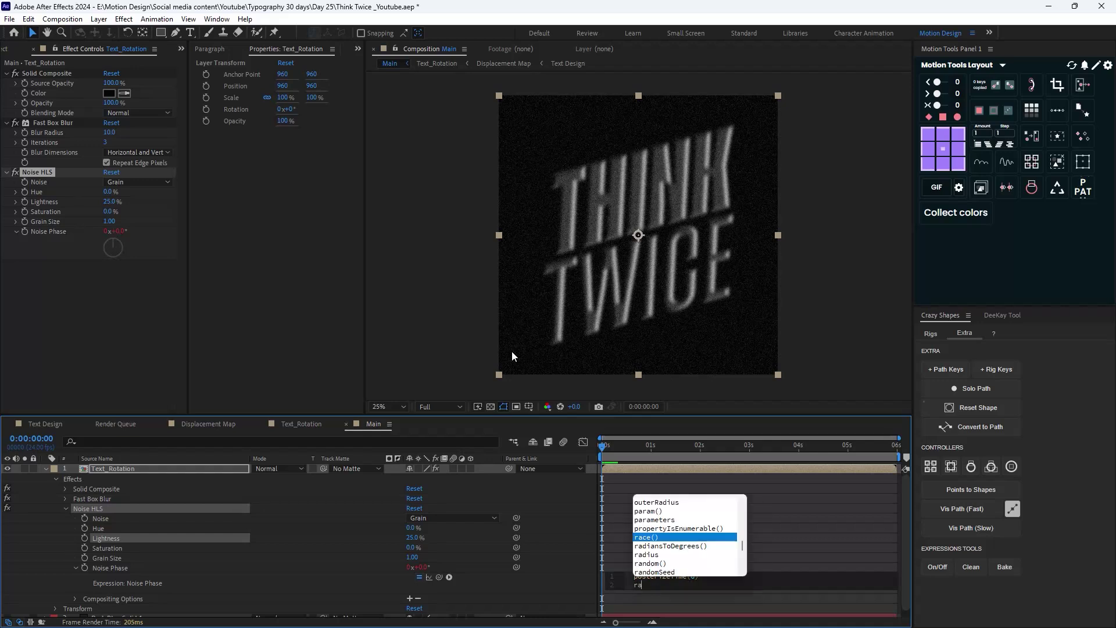
key(Down)
key(Down)
key(Down)
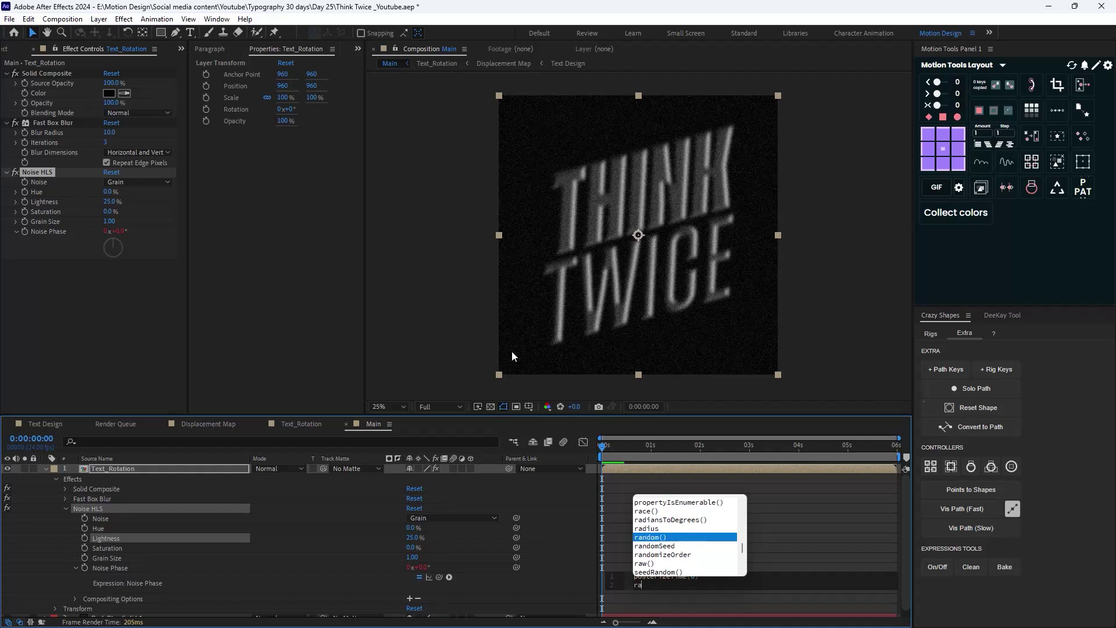
key(Return)
text(10000)
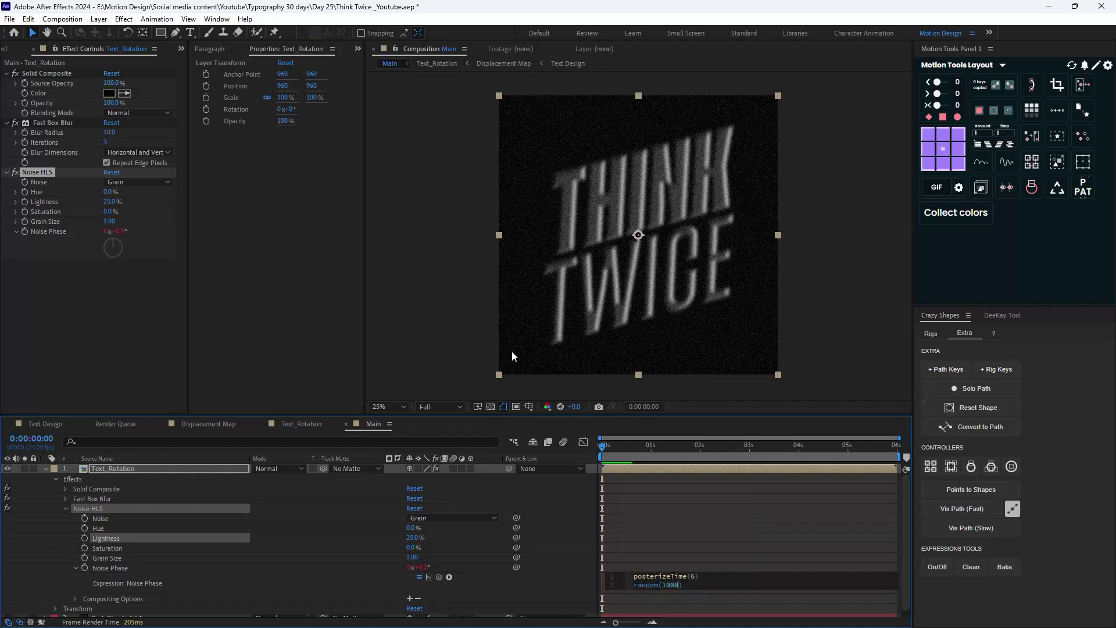
click(846, 321)
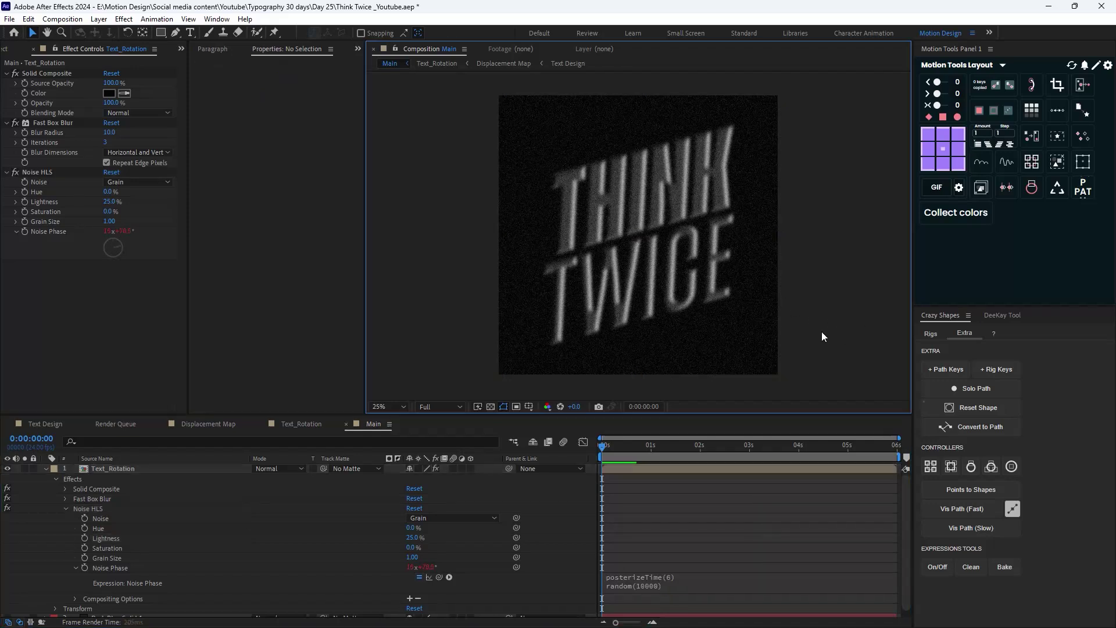
- Preview the animated grain in the Main composition and collapse the Text_Rotation layer's existing effects
key(space)
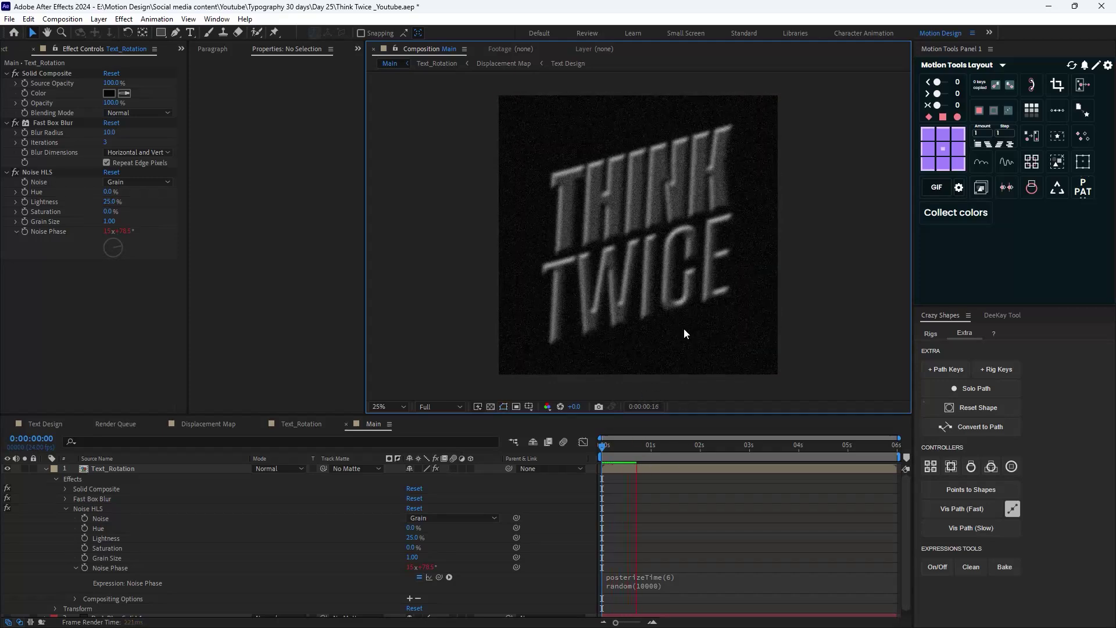
click(7, 73)
click(7, 84)
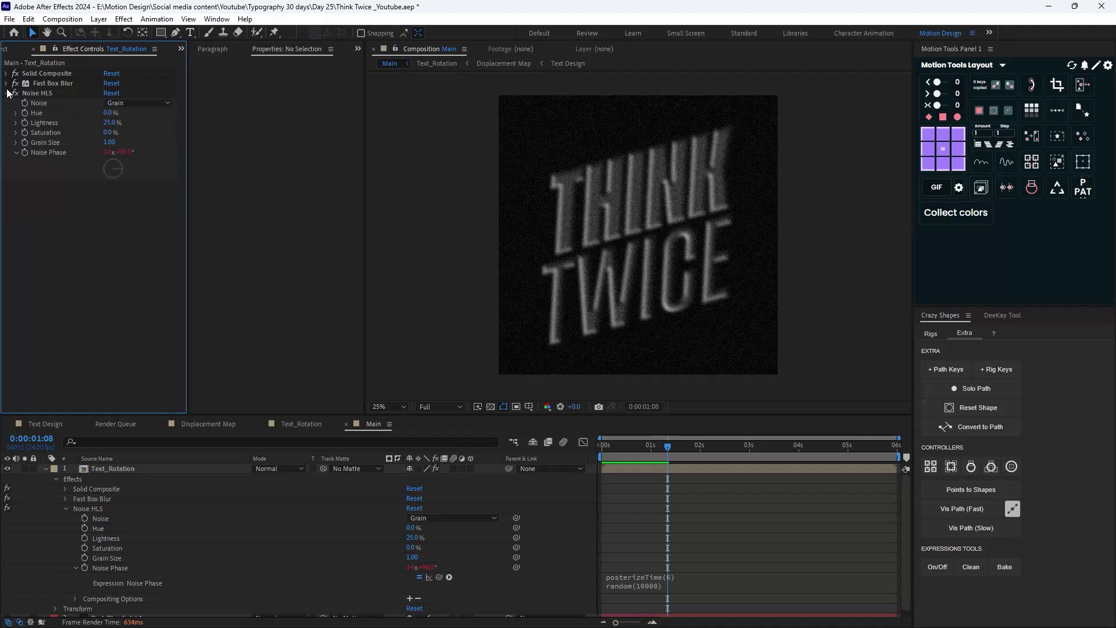
click(6, 93)
- Apply CC Threshold to the Text_Rotation layer and set its threshold to 102
click(134, 469)
key(ctrl+space)
text(cc t)
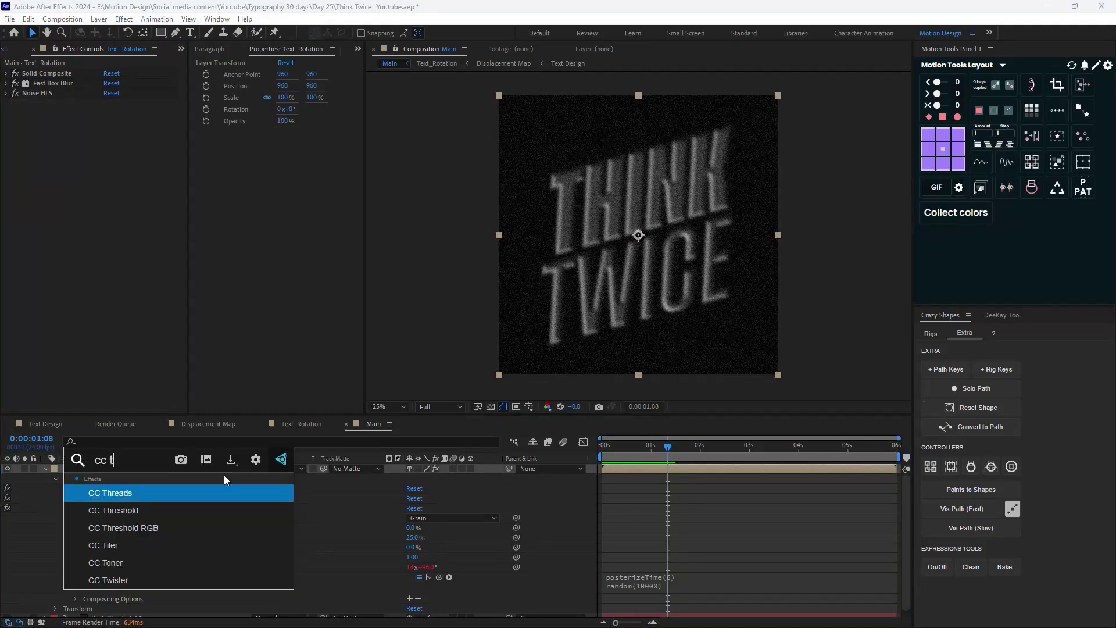
key(Down)
key(Return)
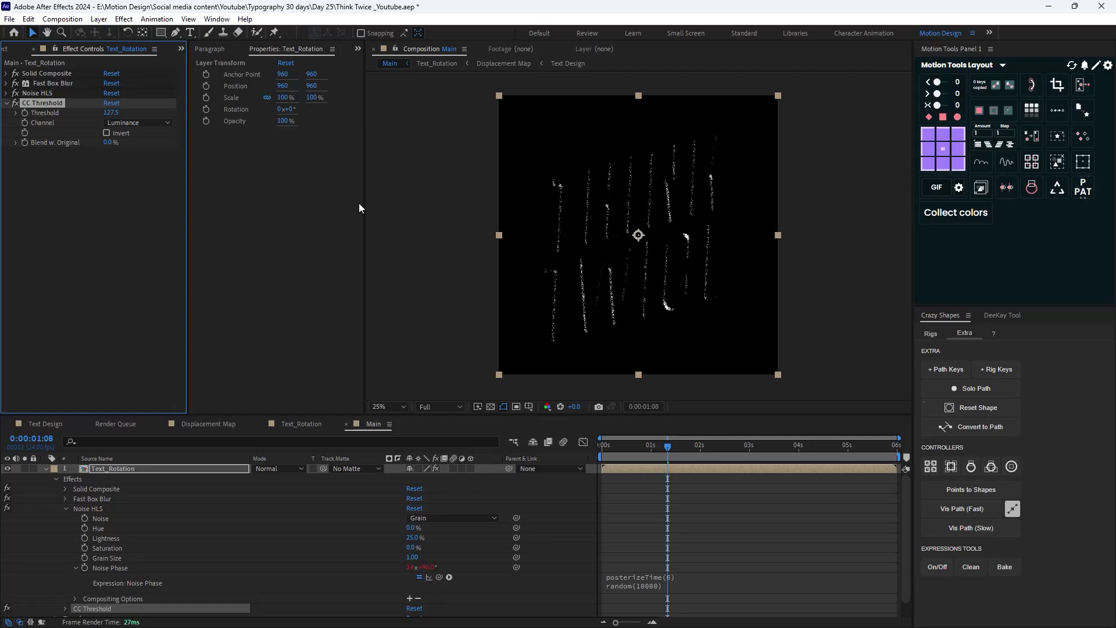
mouse_move(110, 112)
mouse_down()
mouse_move(93, 112)
mouse_move(122, 113)
mouse_move(106, 113)
mouse_up()
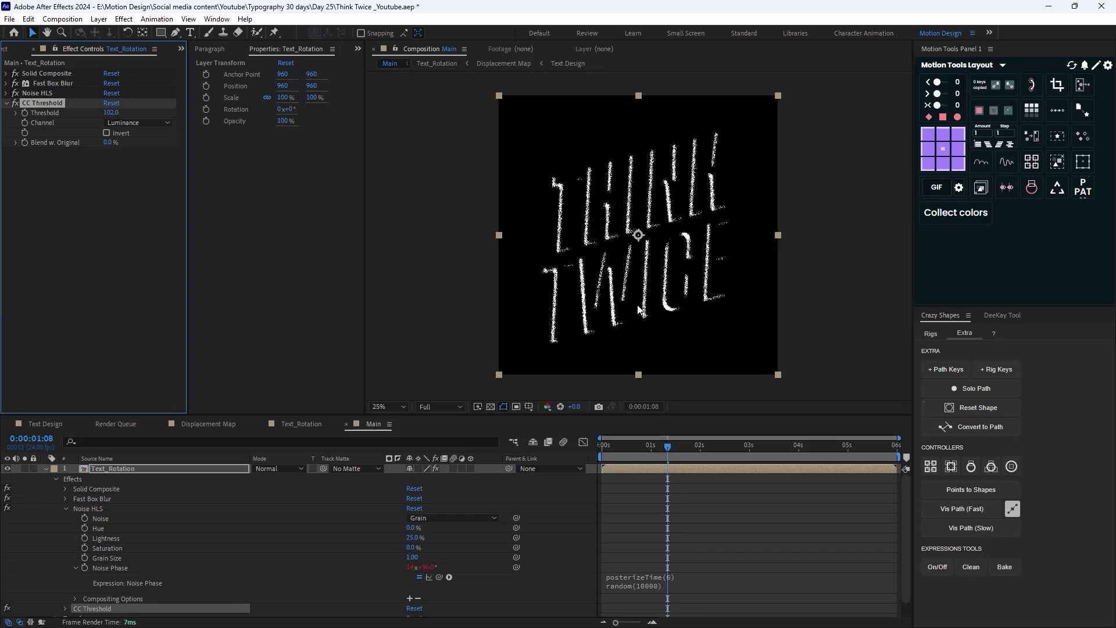
- Apply Luma Key to the Text_Rotation layer, using Key Out Darker with a threshold of 4
key(ctrl+space)
text(luma)
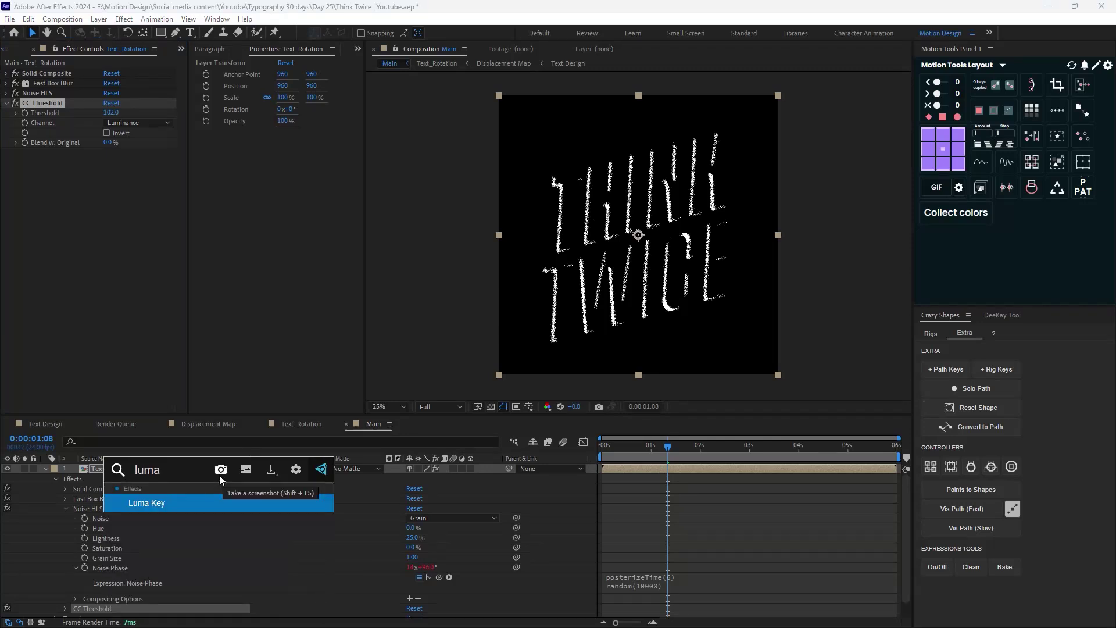
key(Return)
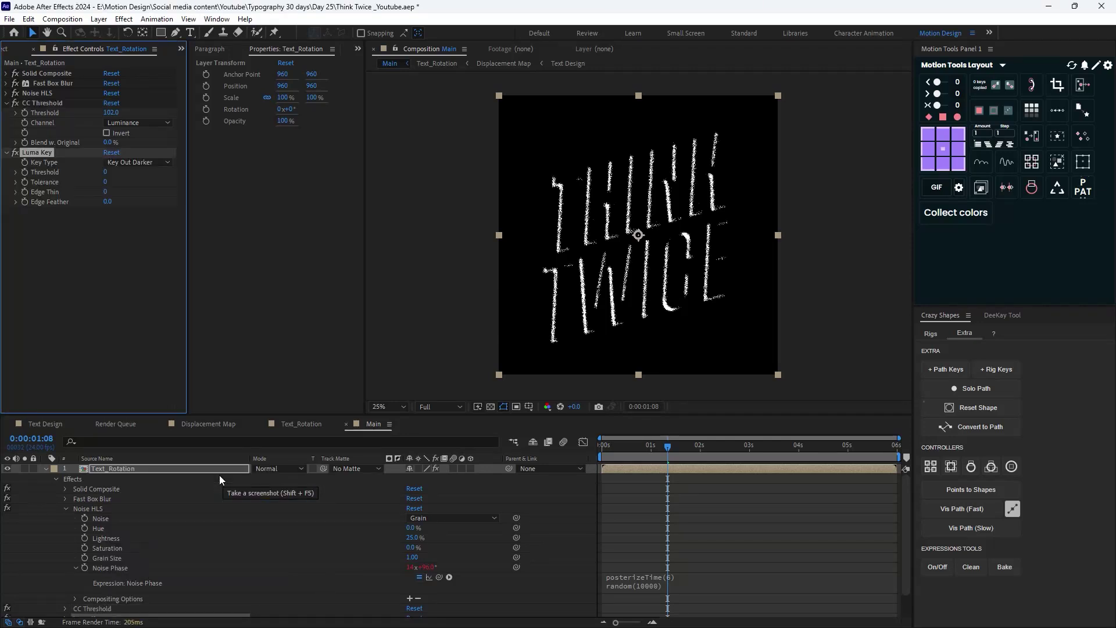
click(138, 162)
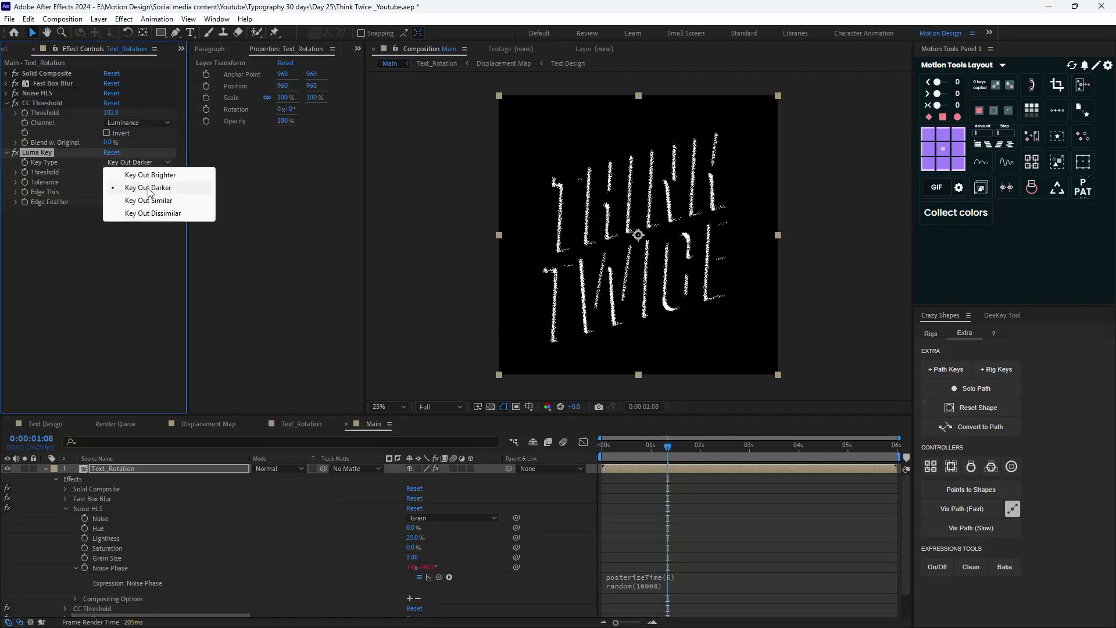
click(139, 185)
key(period)
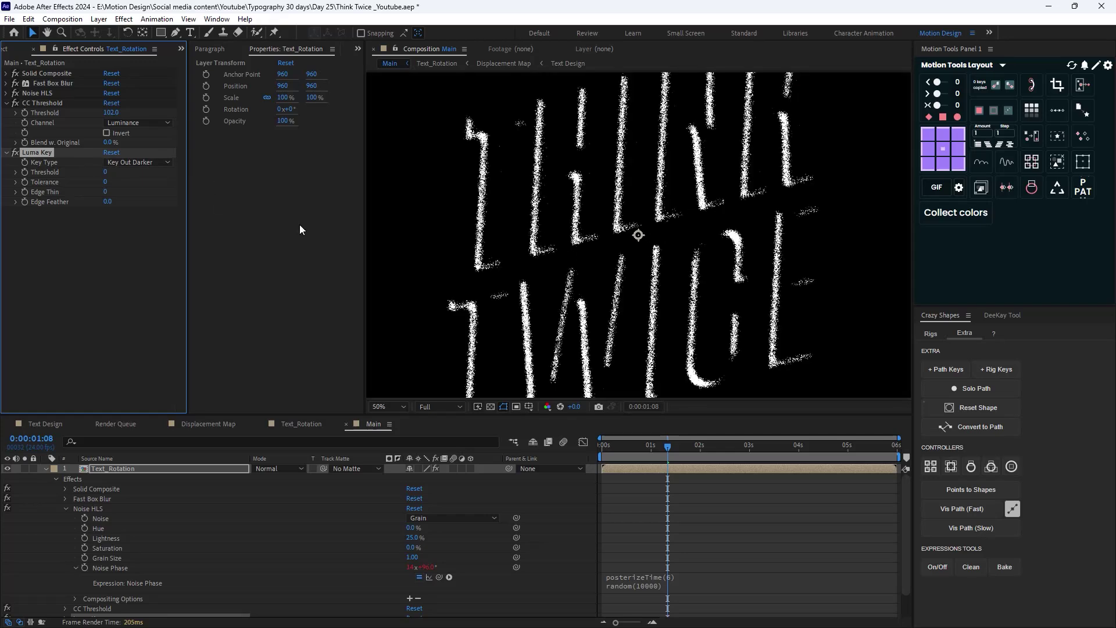
mouse_move(104, 177)
mouse_down()
mouse_move(115, 175)
mouse_move(105, 177)
mouse_up()
click(108, 174)
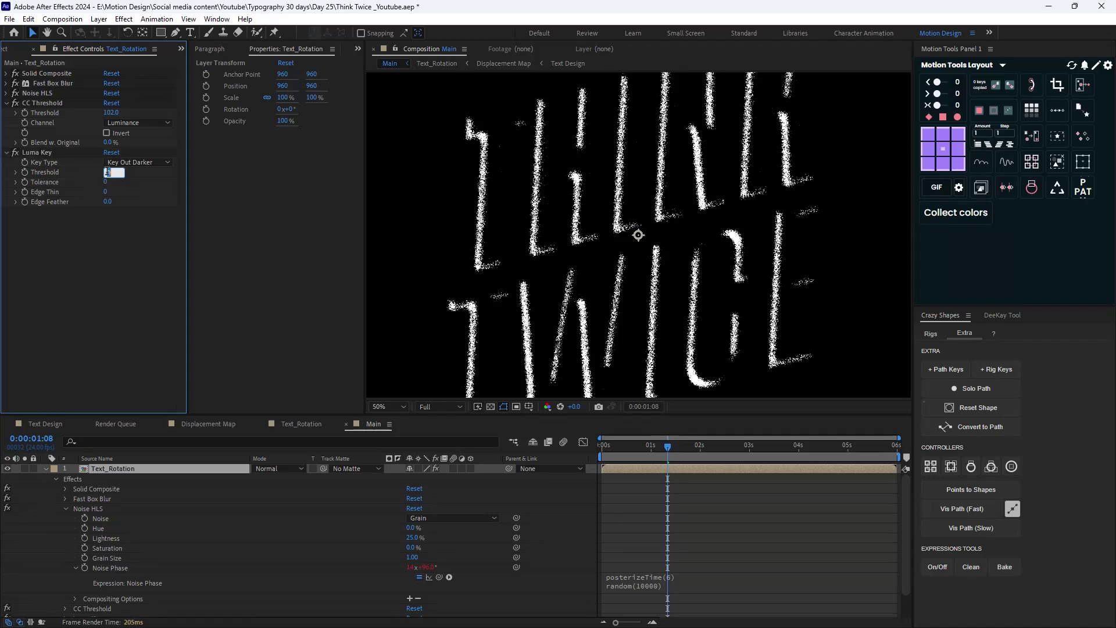
text(4)
key(Return)
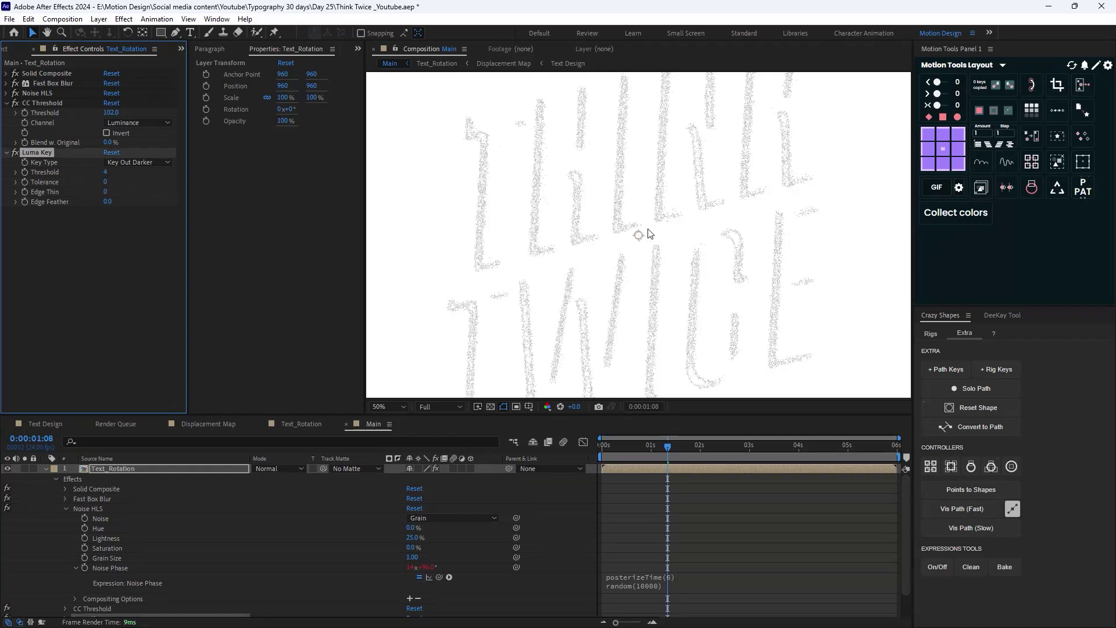
key(comma)
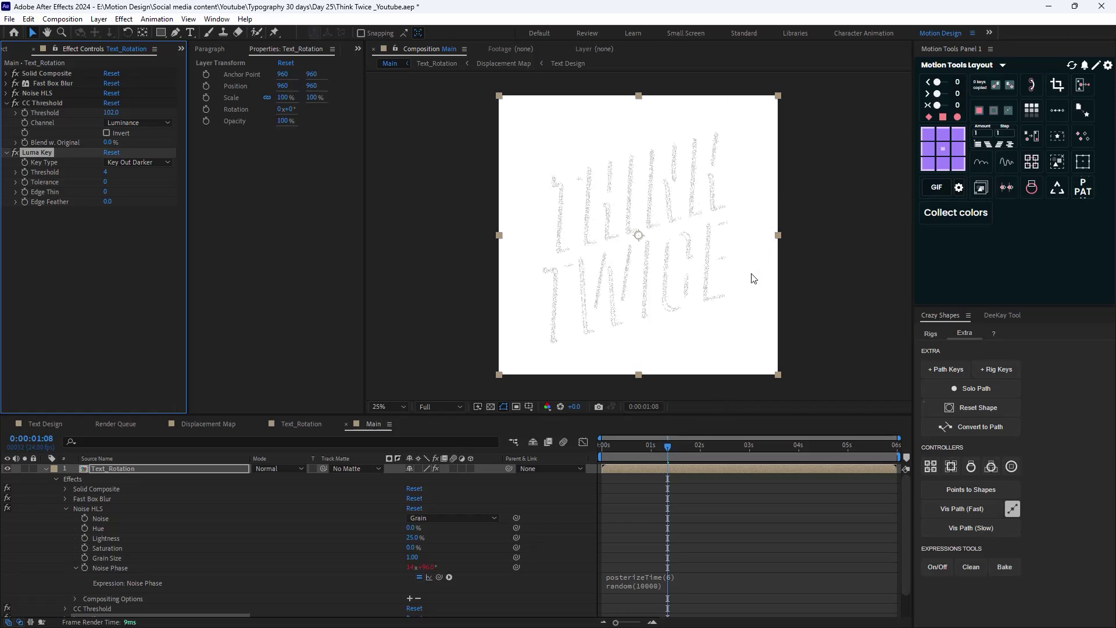
- Apply a Fill effect to the Text_Rotation layer and set its color to magenta
key(ctrl+space)
text(fill)
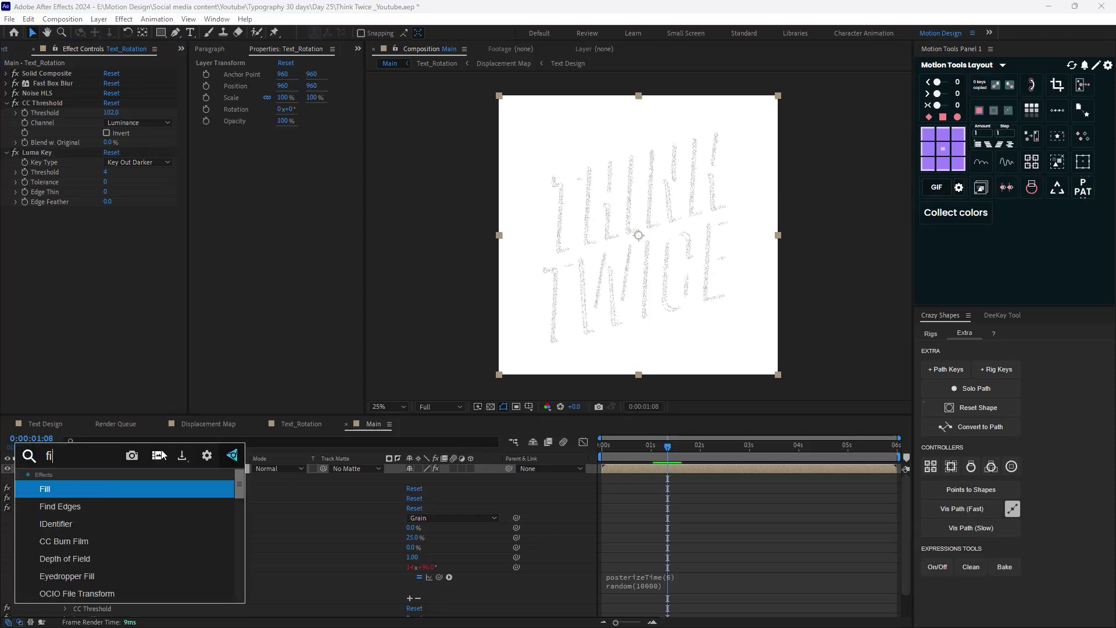
key(Return)
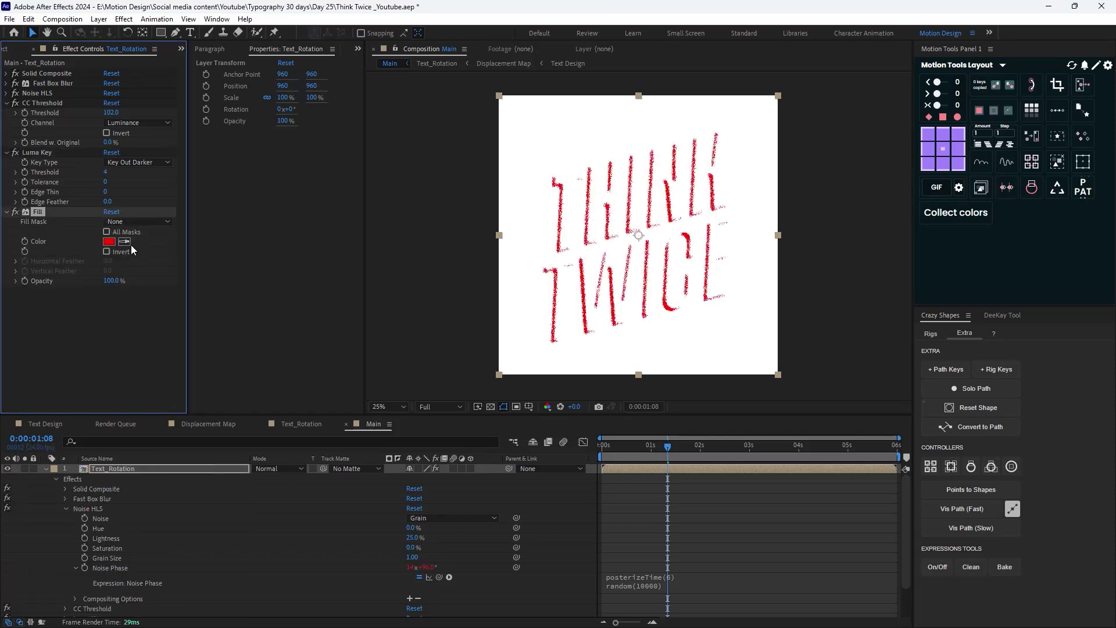
click(109, 241)
click(675, 417)
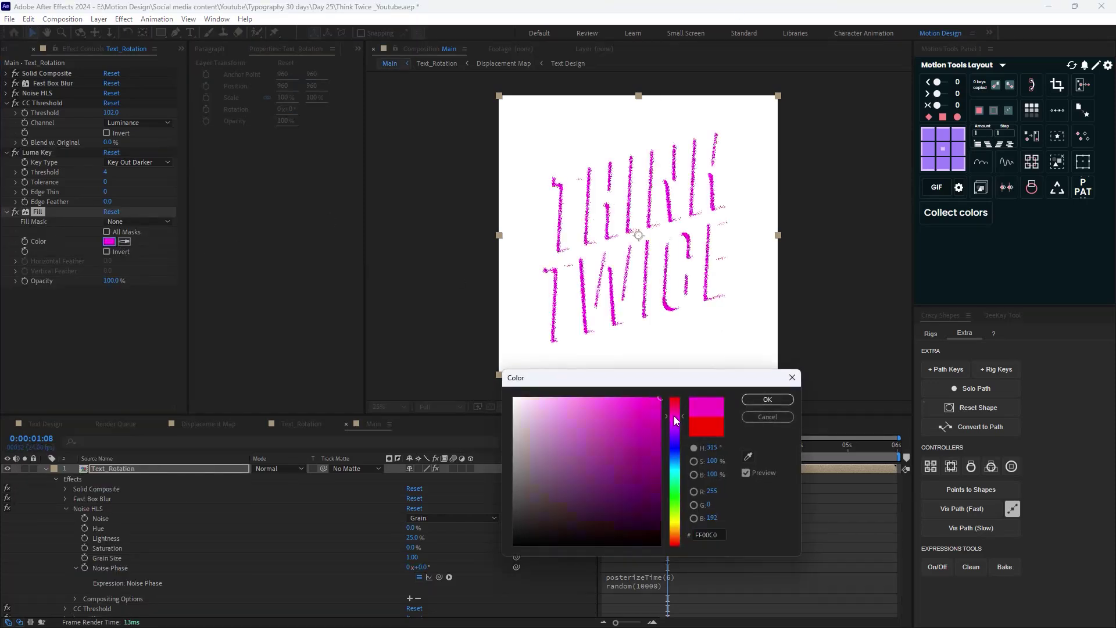
click(767, 399)
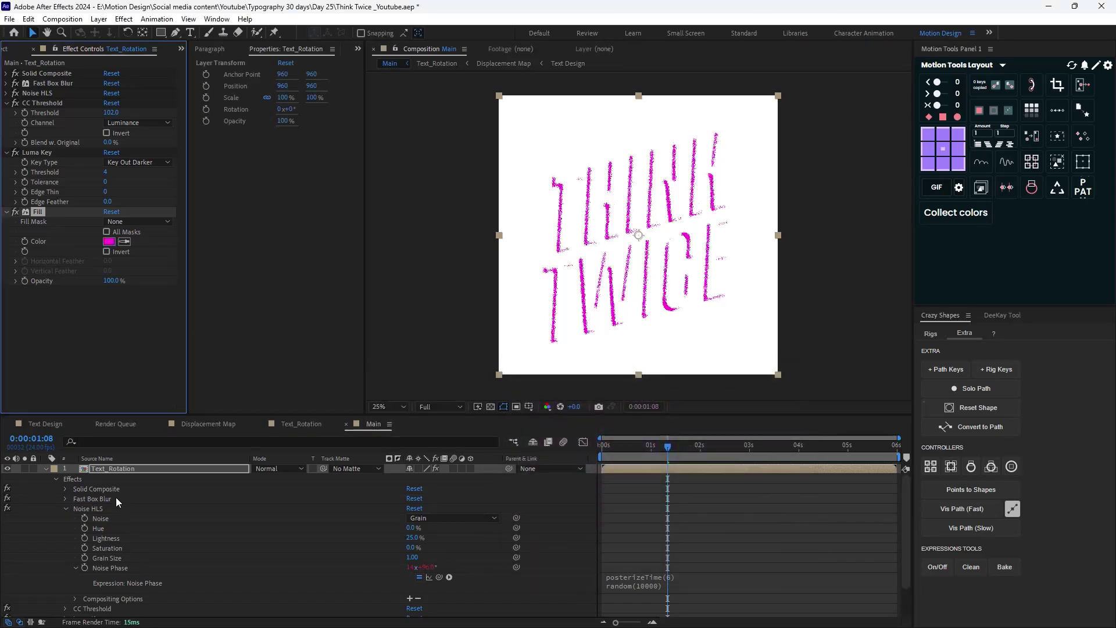
- Duplicate the Text_Rotation layer and set the duplicate's Solid Composite color to white, FFFFFF
click(126, 468)
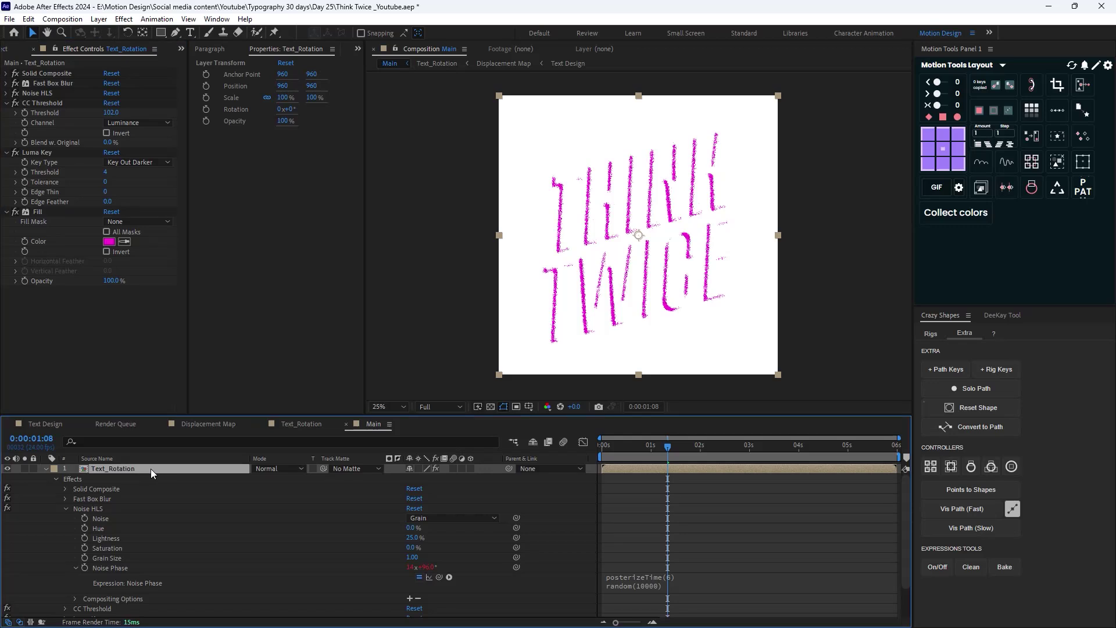
key(ctrl+d)
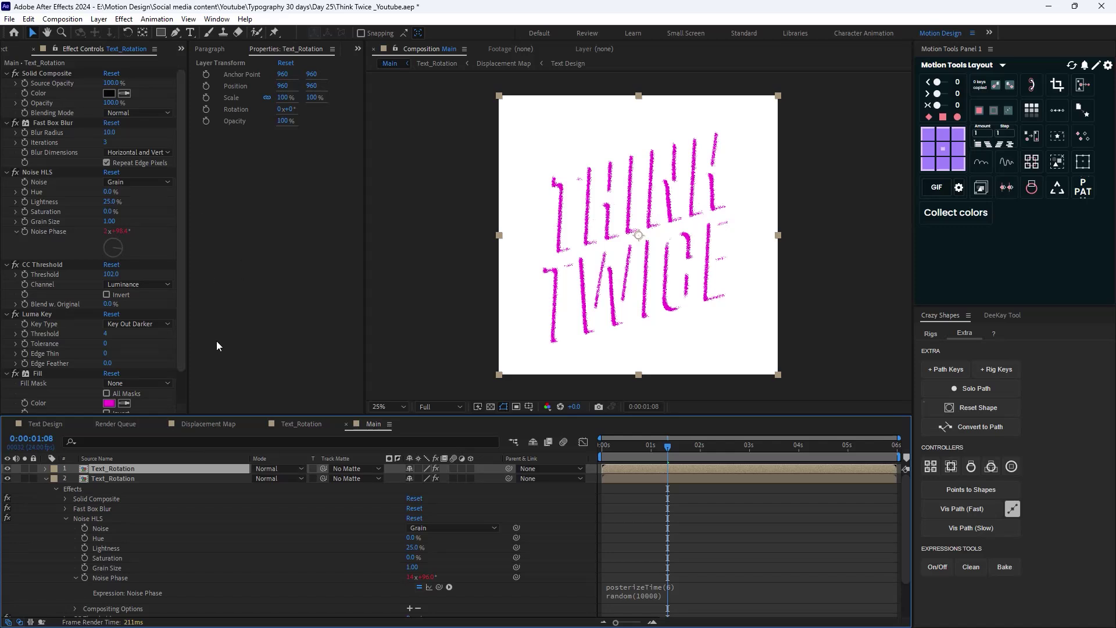
click(108, 93)
click(527, 406)
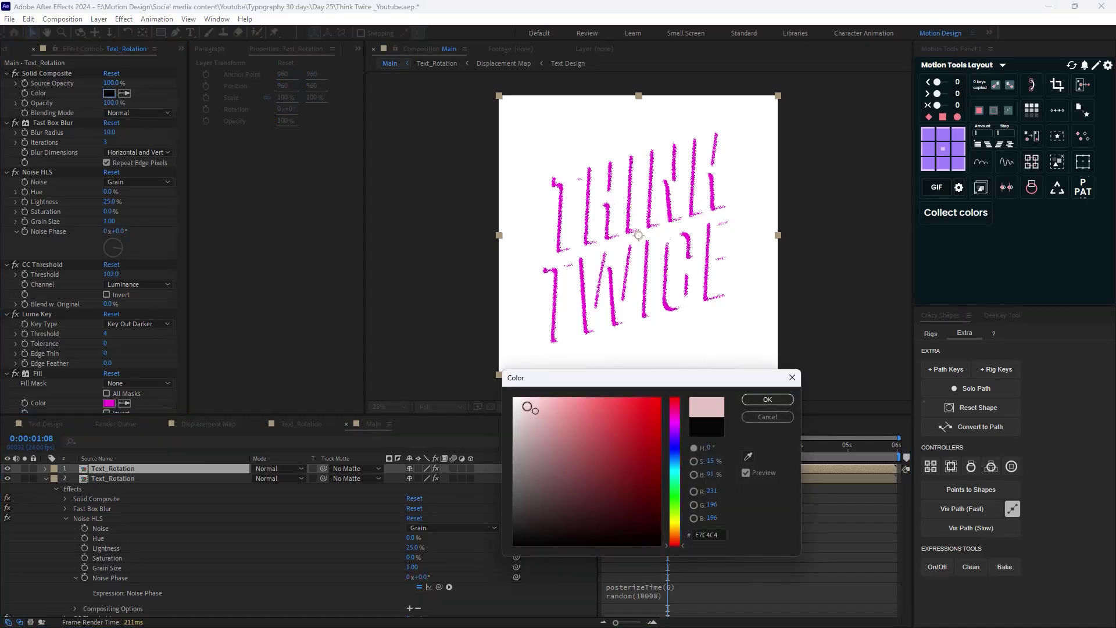
drag(527, 406, 458, 367)
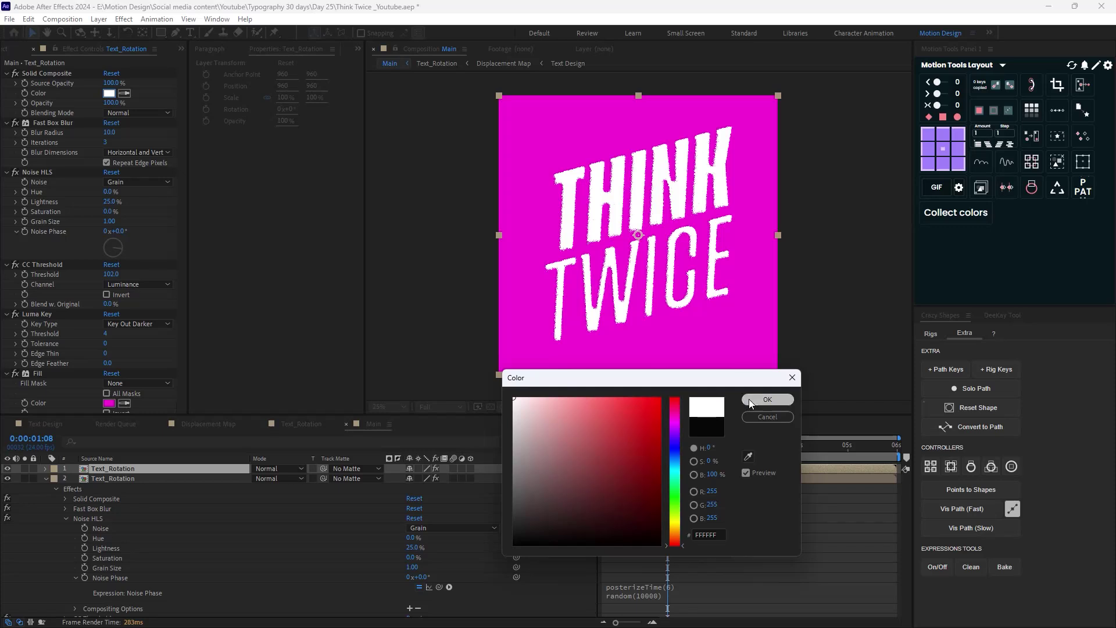
click(768, 399)
- Apply Invert to the duplicate Text_Rotation layer and place it between Solid Composite and Fast Box Blur
key(ctrl+space)
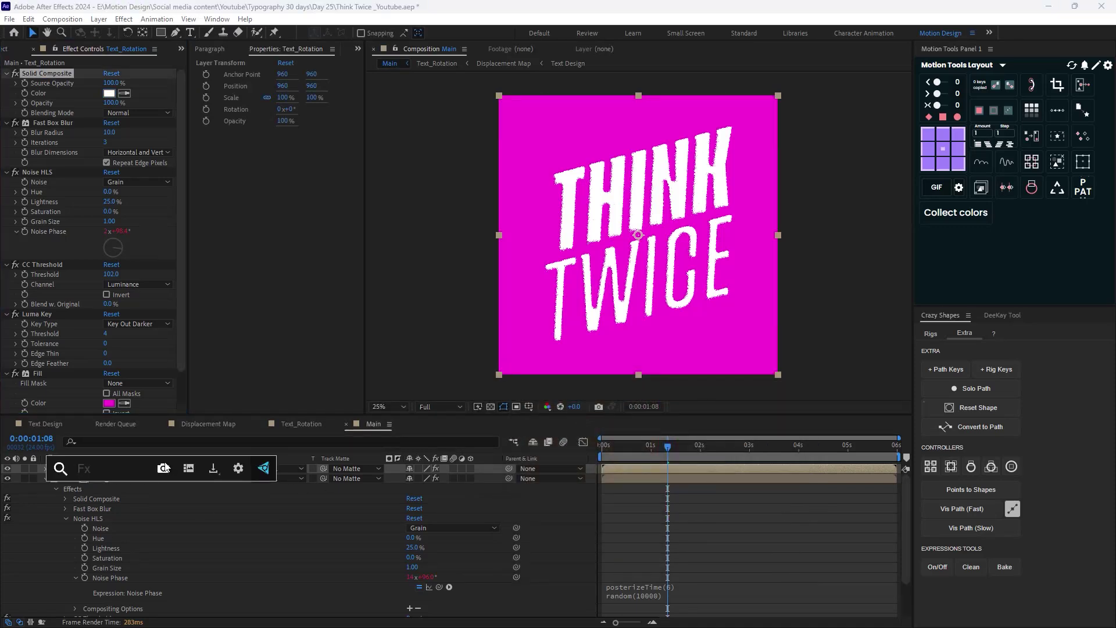
text(inve)
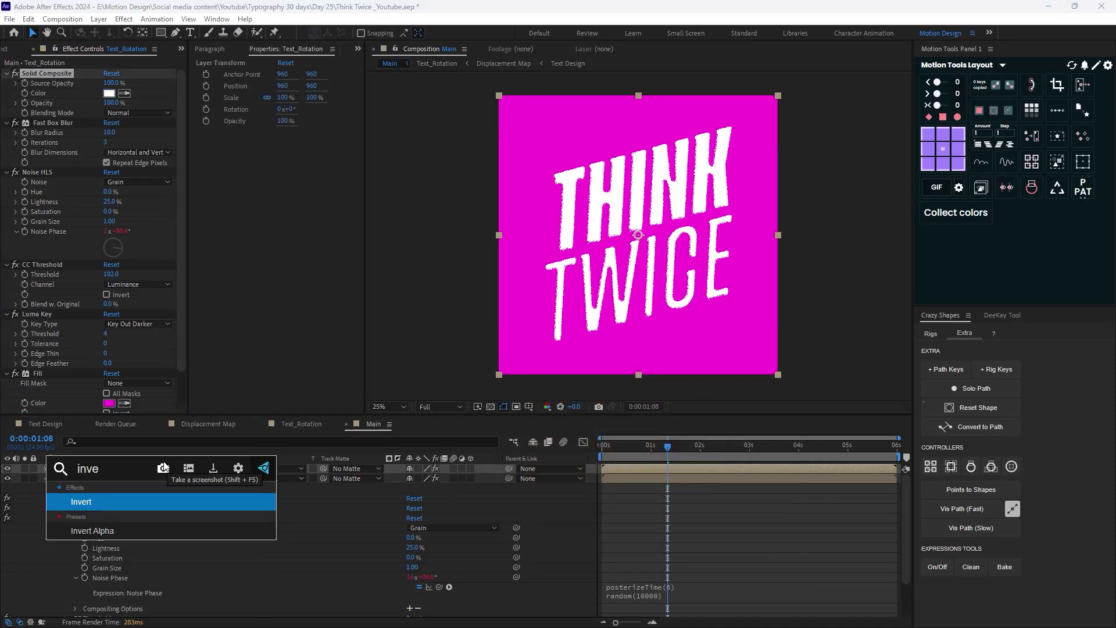
key(Return)
drag(47, 388, 60, 106)
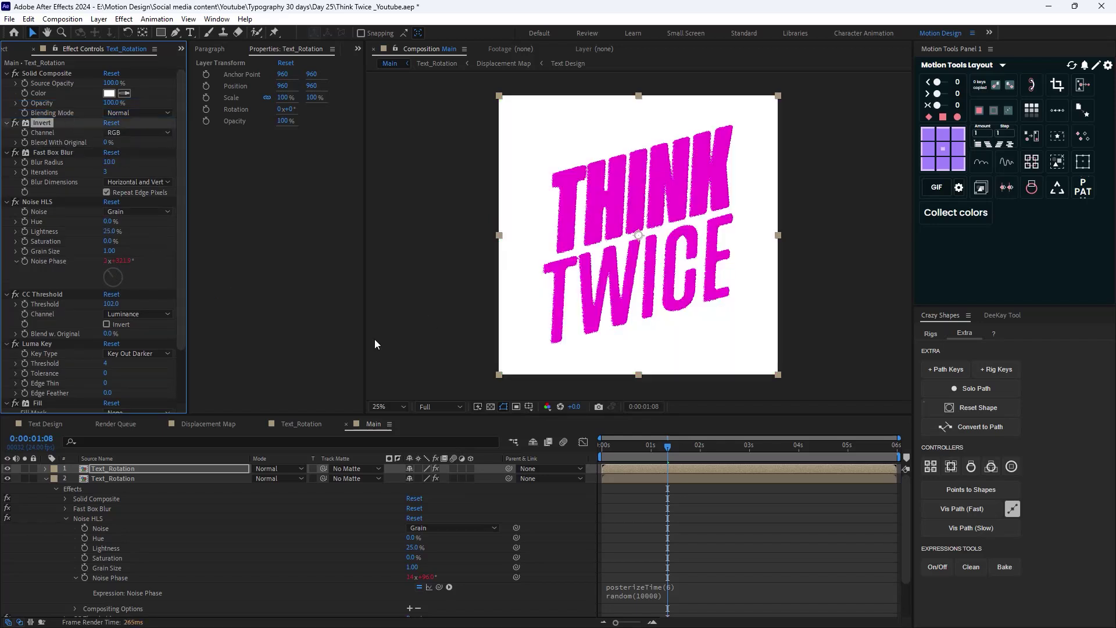
- Set the Fill color of the duplicate Text_Rotation layer to dark blue, 05256F
scroll(110, 349, down, 3)
click(109, 368)
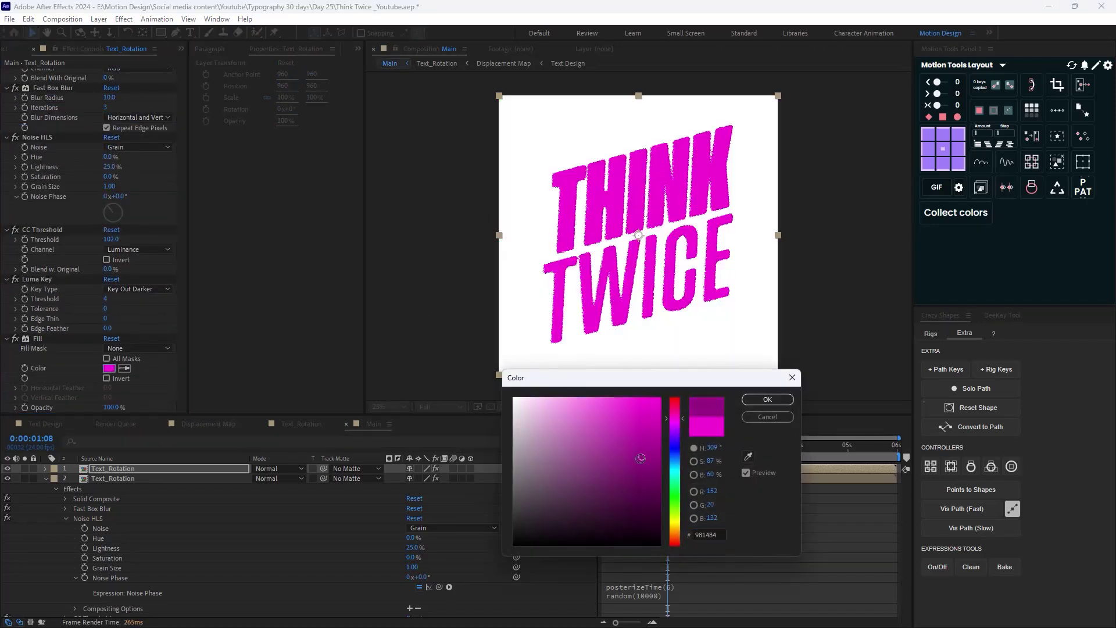
drag(640, 458, 644, 480)
mouse_move(682, 430)
mouse_down()
mouse_move(680, 459)
mouse_move(645, 468)
mouse_move(645, 452)
mouse_up()
click(646, 461)
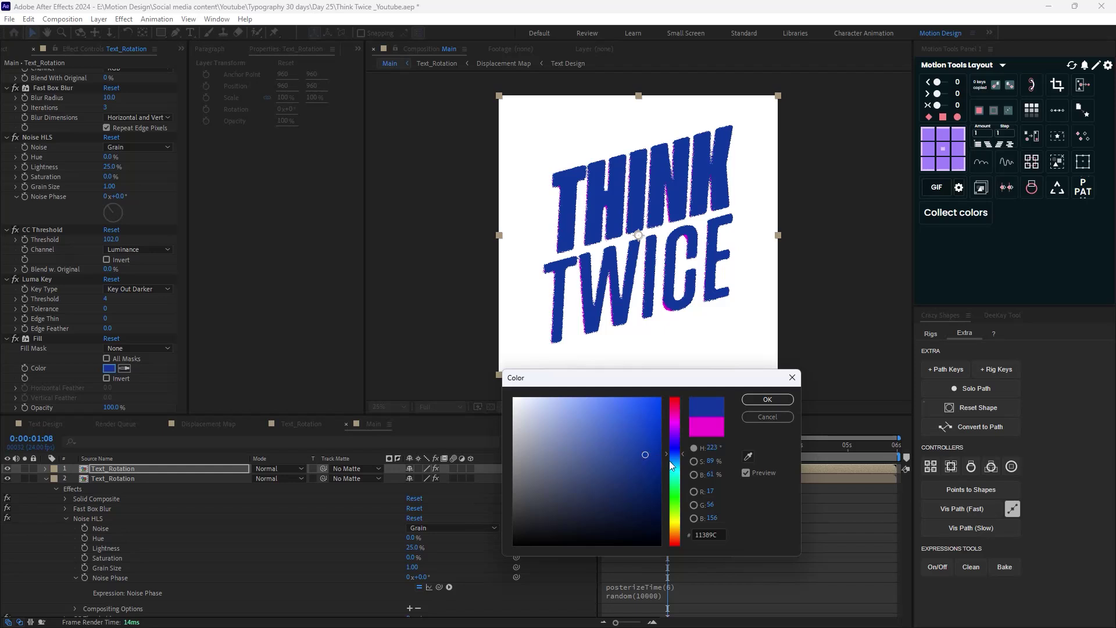
drag(651, 495, 656, 486)
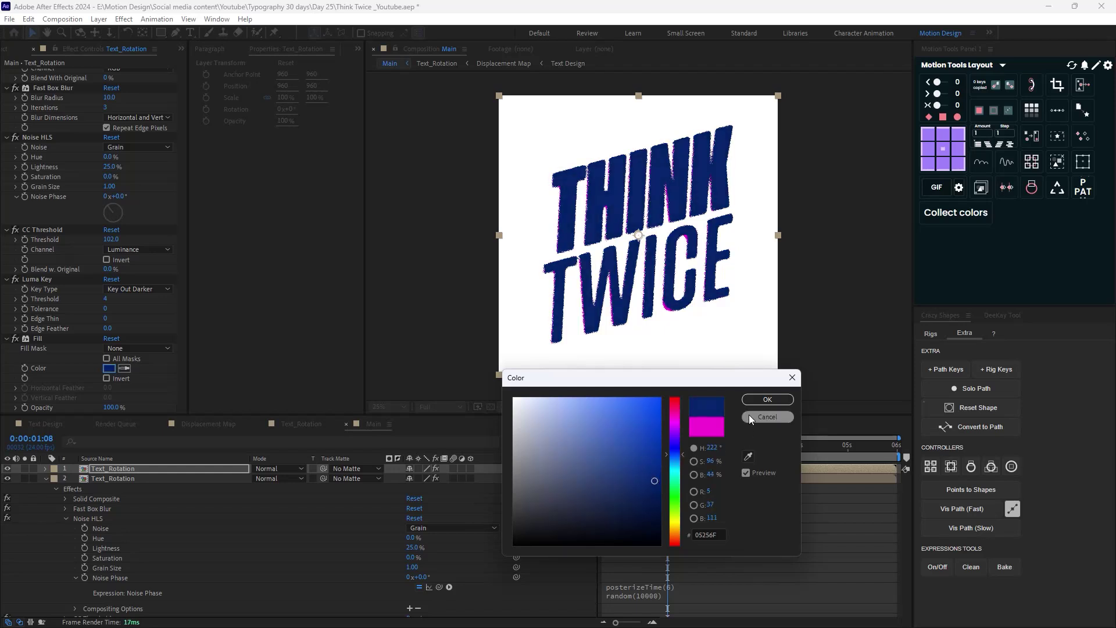
click(766, 400)
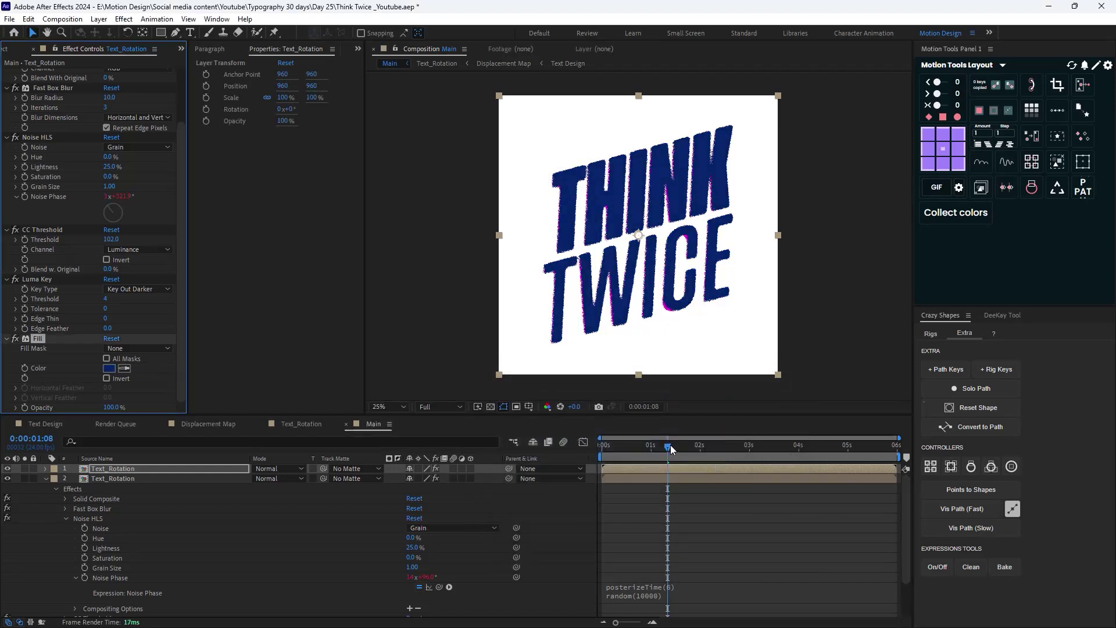
- Match the Main composition's work area to the loop range starting at 0:00:02:11 and preview the two-color text
drag(671, 445, 701, 457)
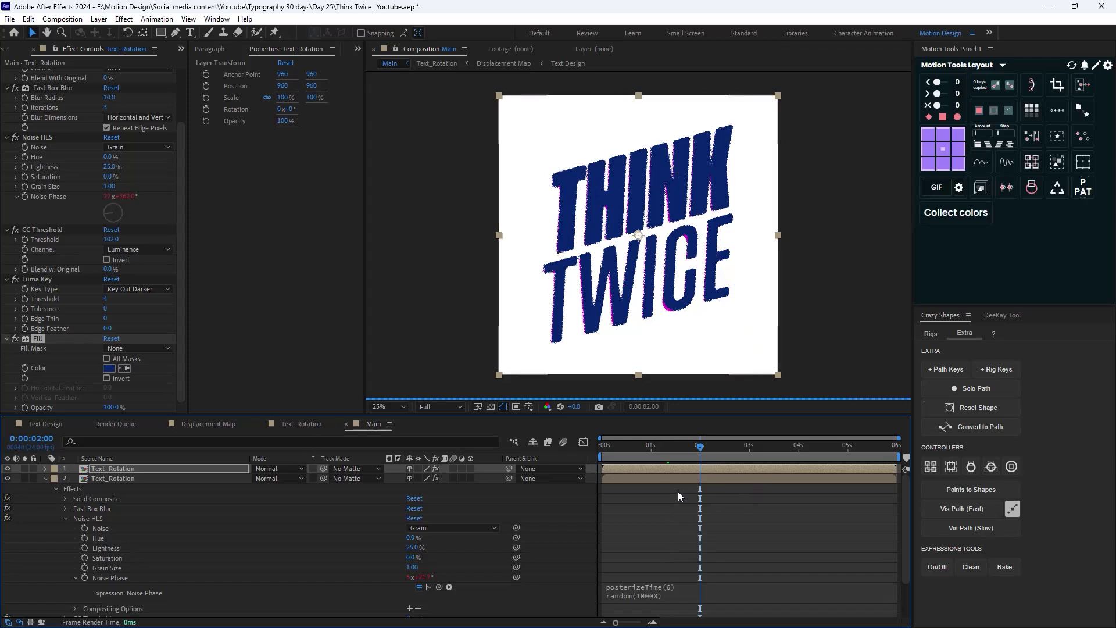
click(302, 424)
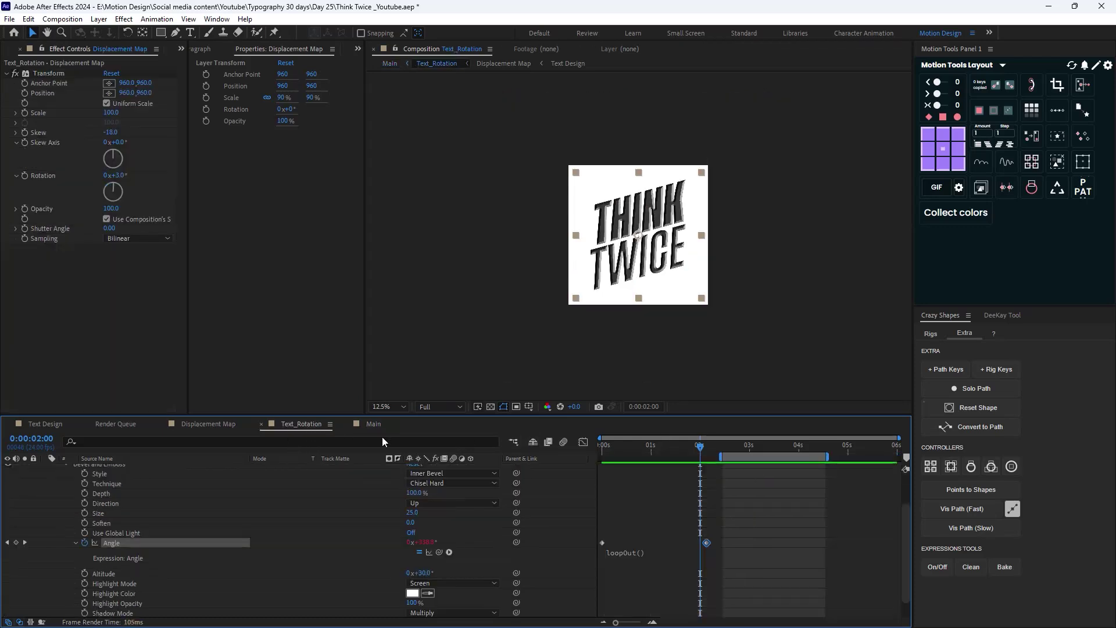
click(233, 425)
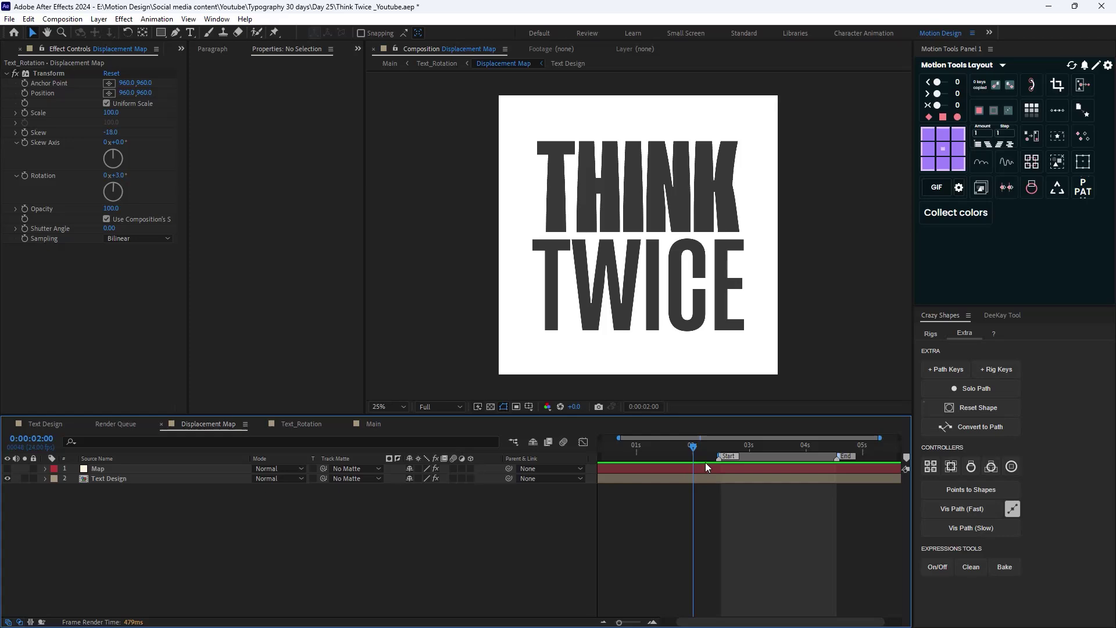
click(374, 424)
key(space)
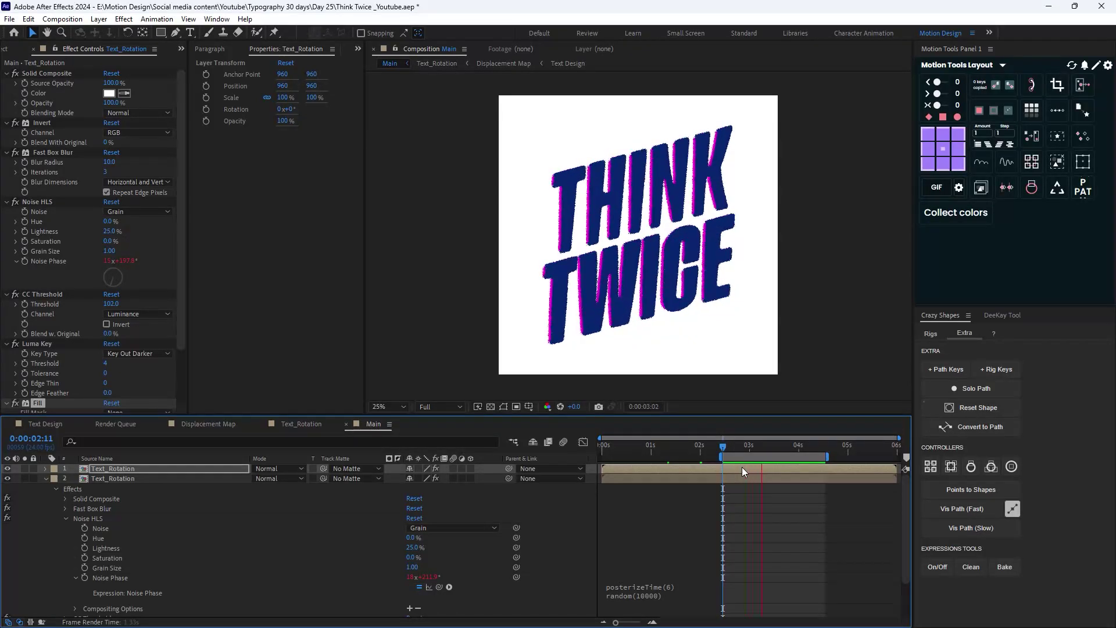
key(space)
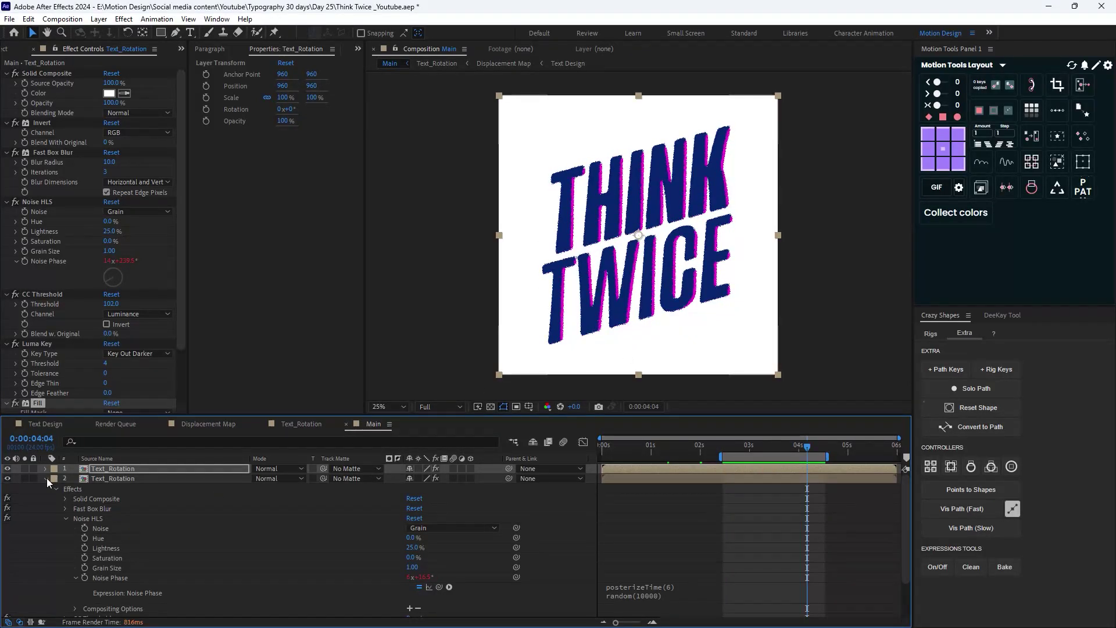
- Collapse the lower Text_Rotation layer, show the Dark Blue Solid 1 background layer, and bring up the project's item list
click(46, 478)
click(7, 489)
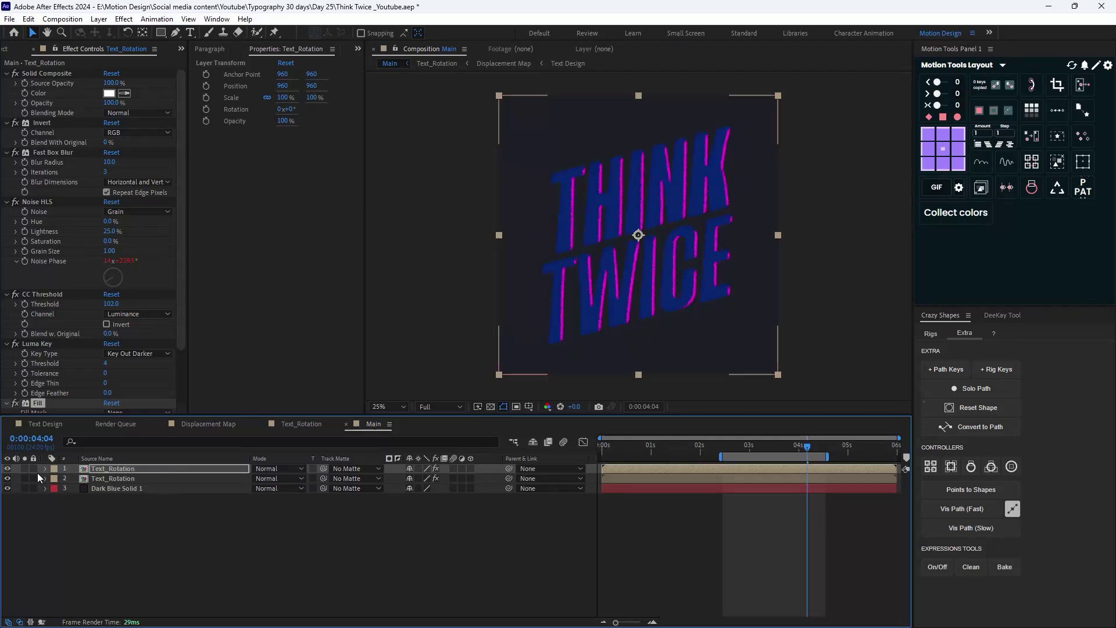
click(133, 567)
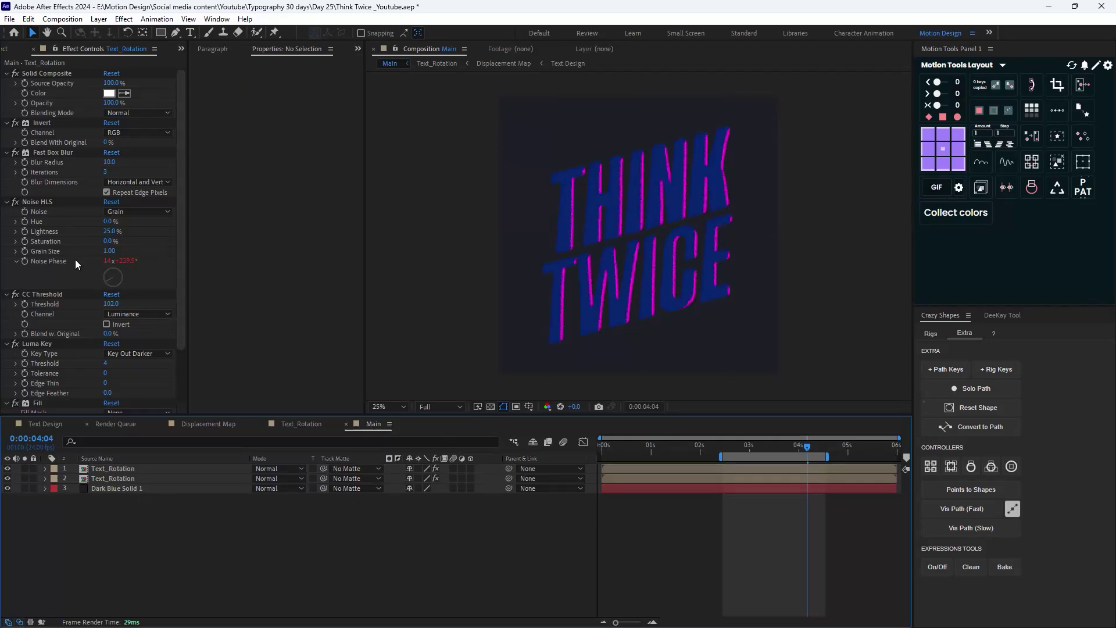
click(5, 51)
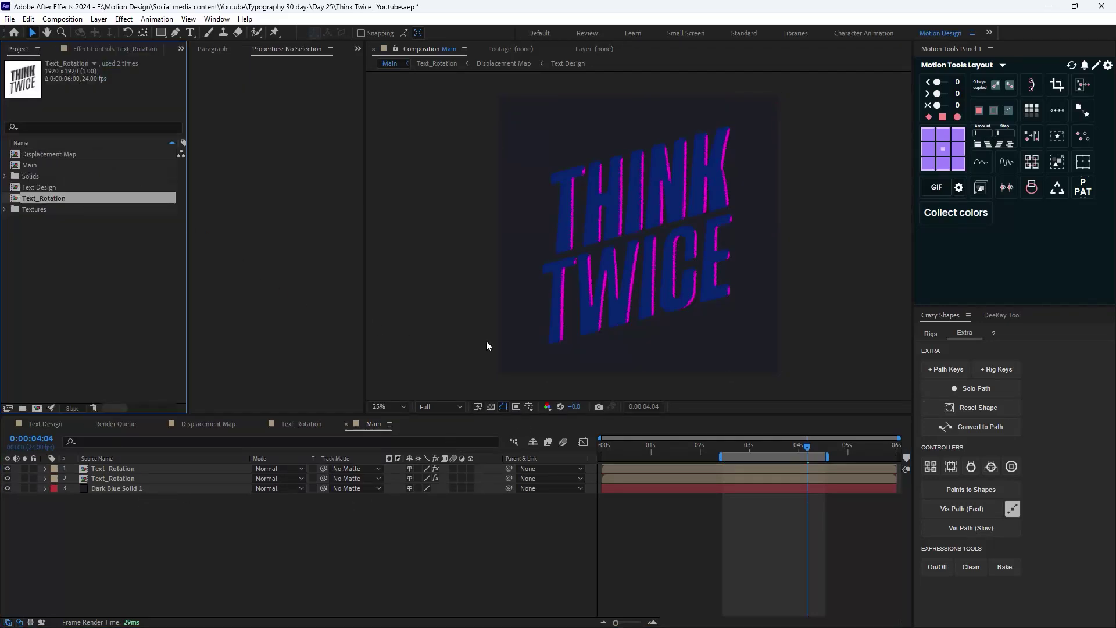
- Add Texturelabs_Paper_292L.jpg from the Textures folder as the top layer of the Main composition and rotate it 90°
click(6, 209)
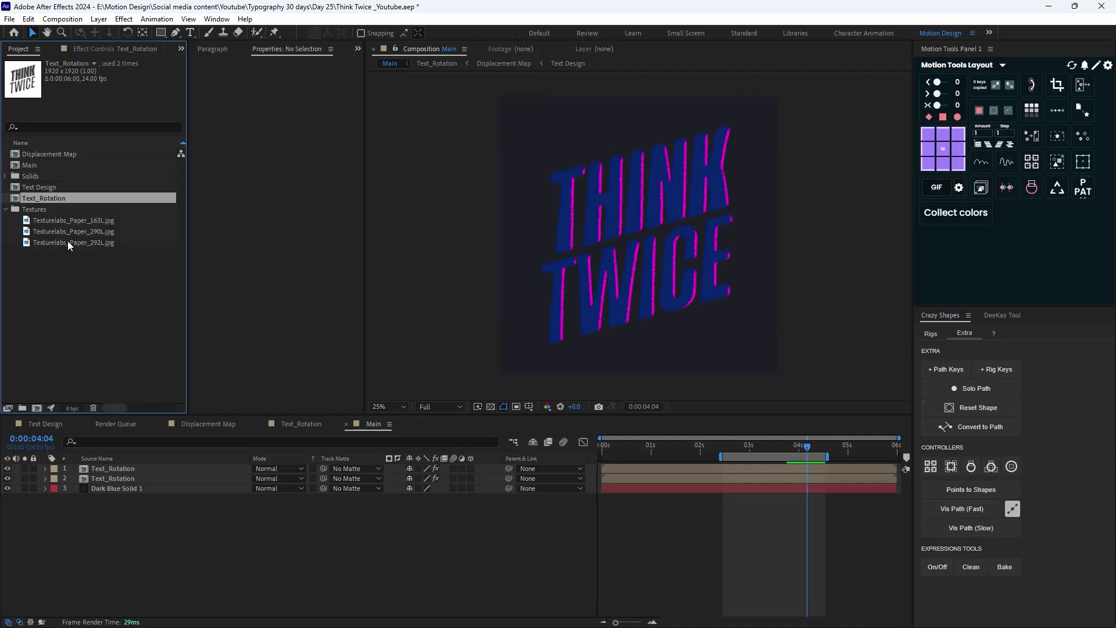
click(113, 243)
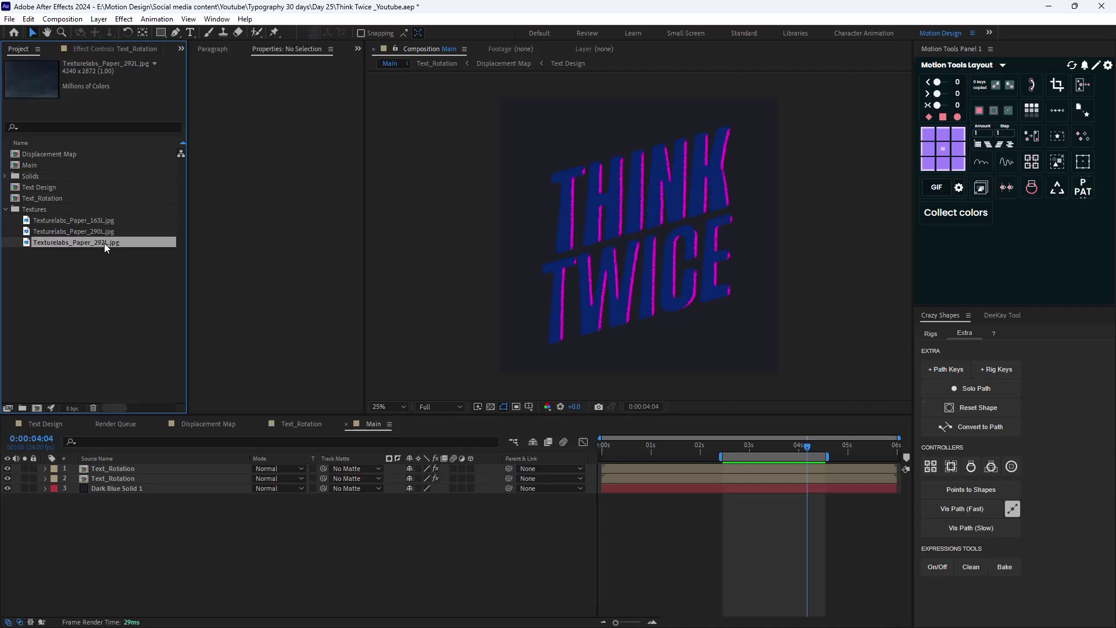
drag(103, 243, 138, 467)
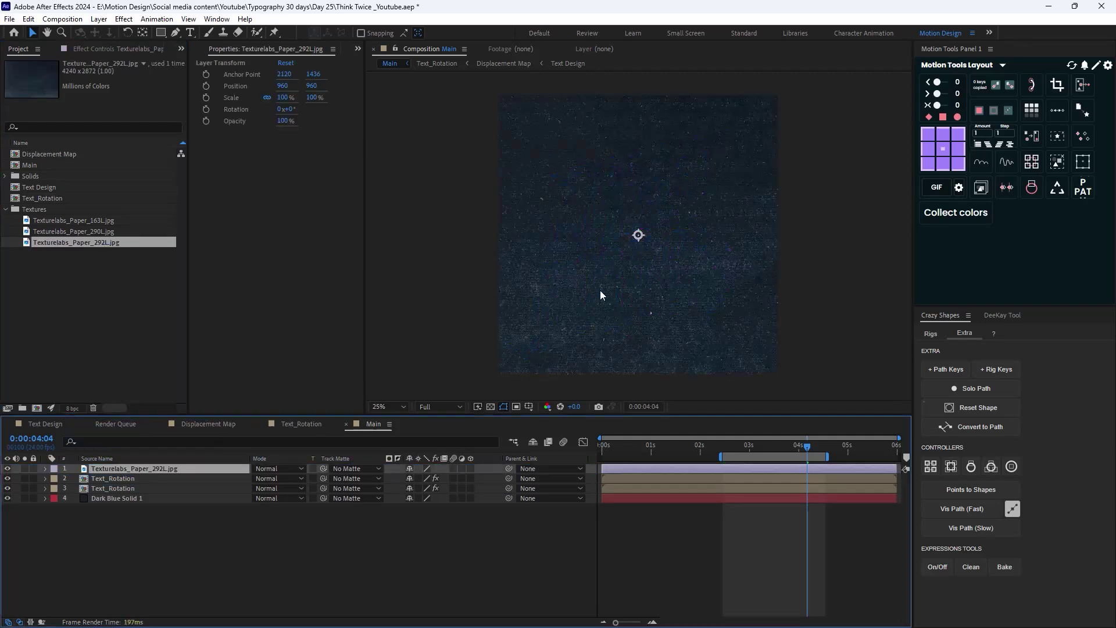
key(comma)
key(r)
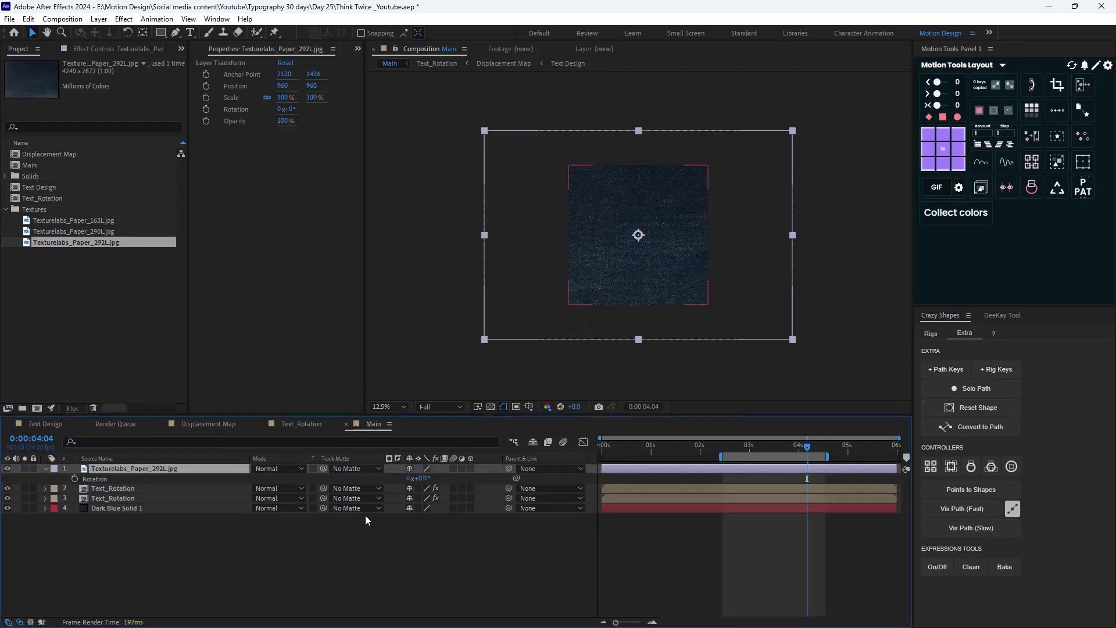
click(421, 477)
text(90)
key(Return)
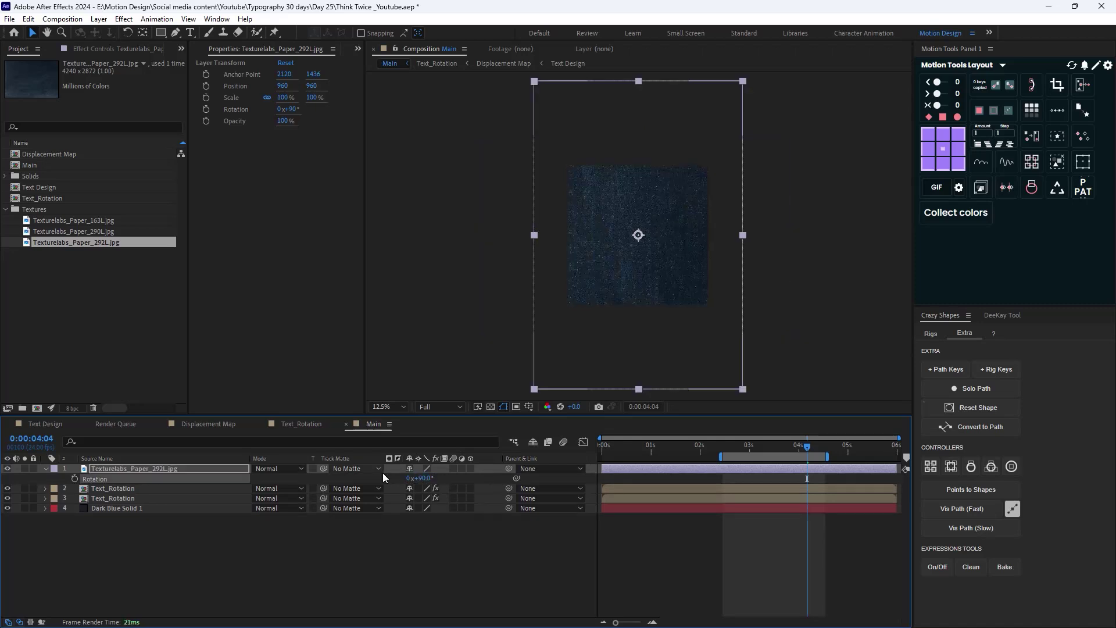
- Scale the Texturelabs_Paper_292L.jpg layer to 70% and set its blending mode to Lighten
key(s)
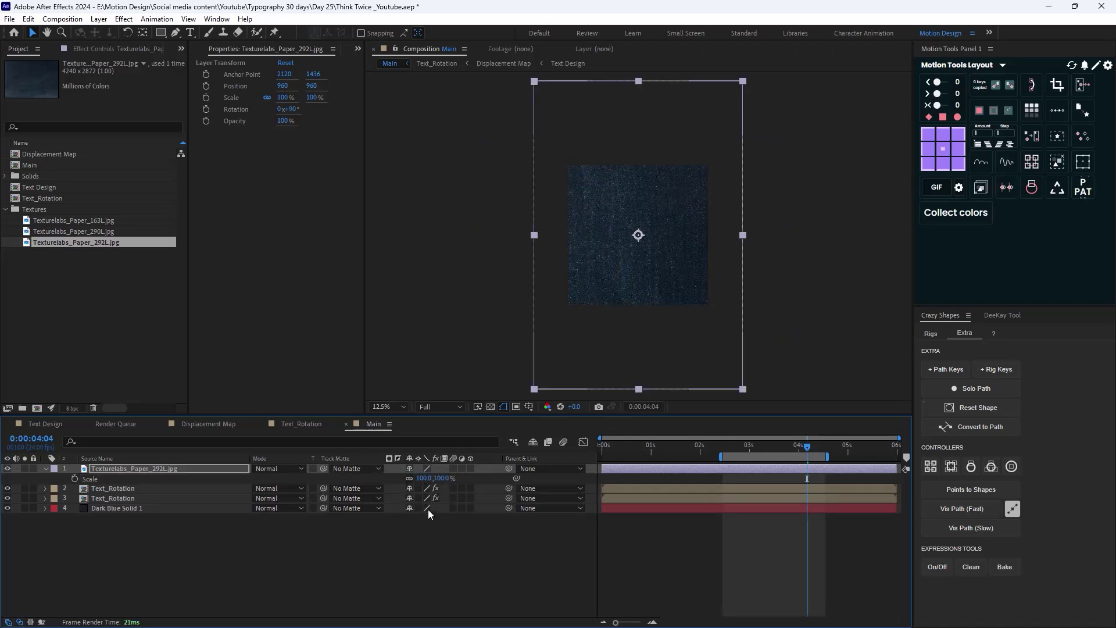
click(420, 478)
text(70)
key(Return)
click(291, 469)
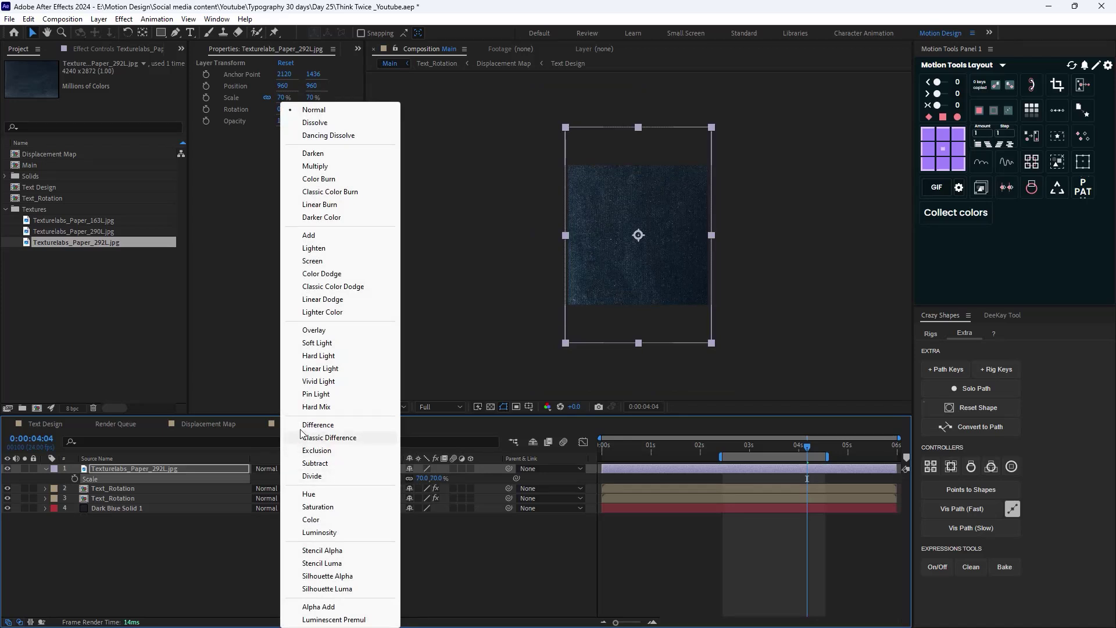
click(322, 248)
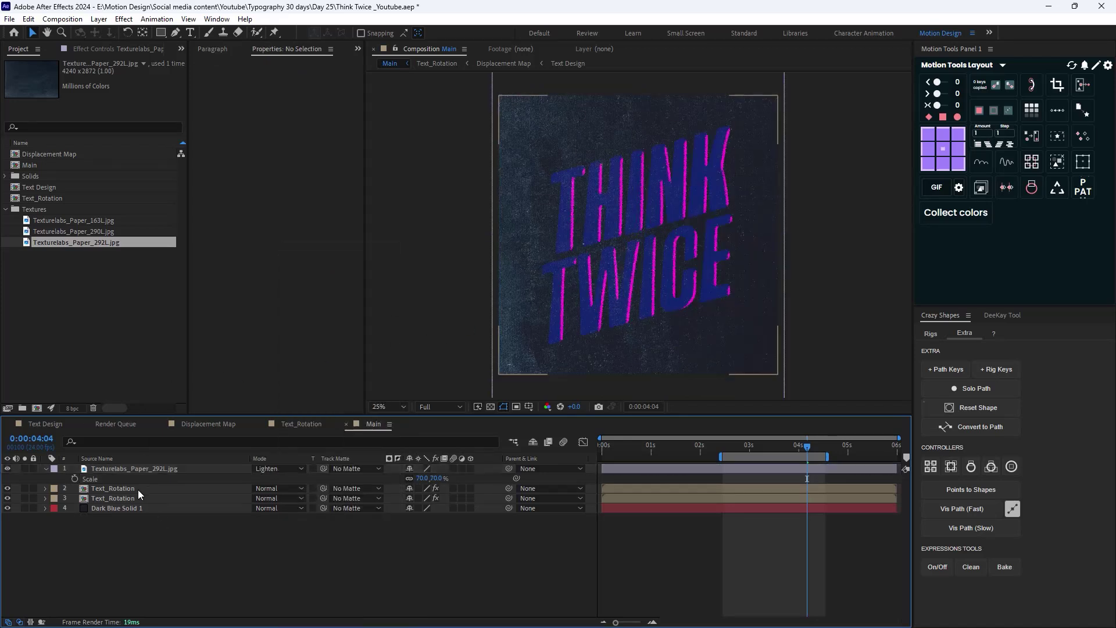
- Apply Hue/Saturation to the Texturelabs_Paper_292L.jpg layer with Master Saturation at -100
click(148, 472)
key(ctrl+space)
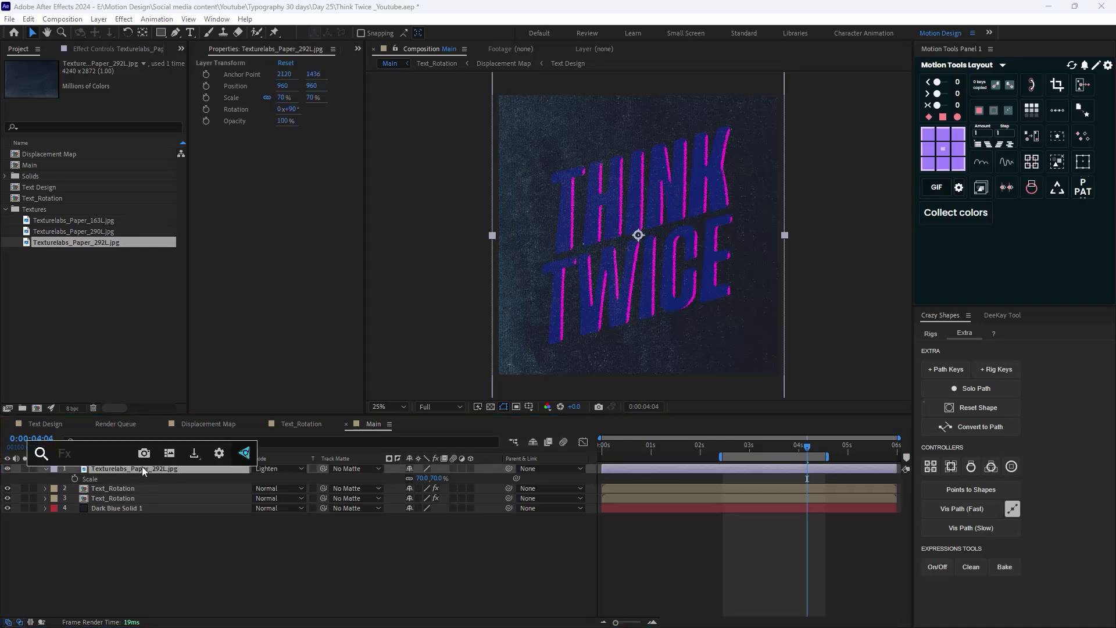
text(hu)
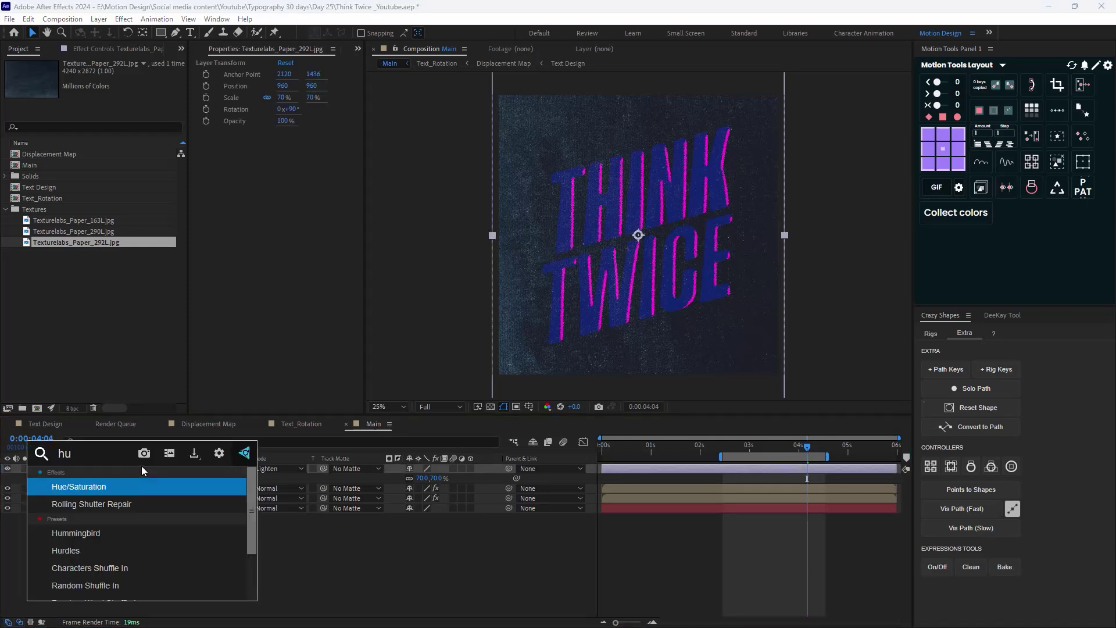
key(Return)
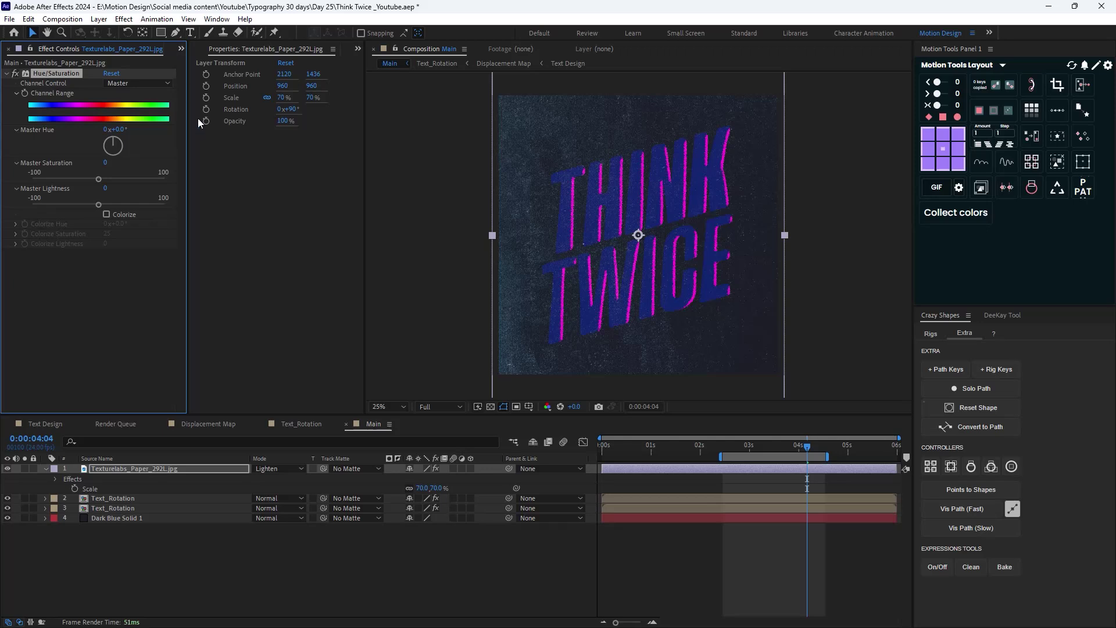
drag(100, 180, 3, 183)
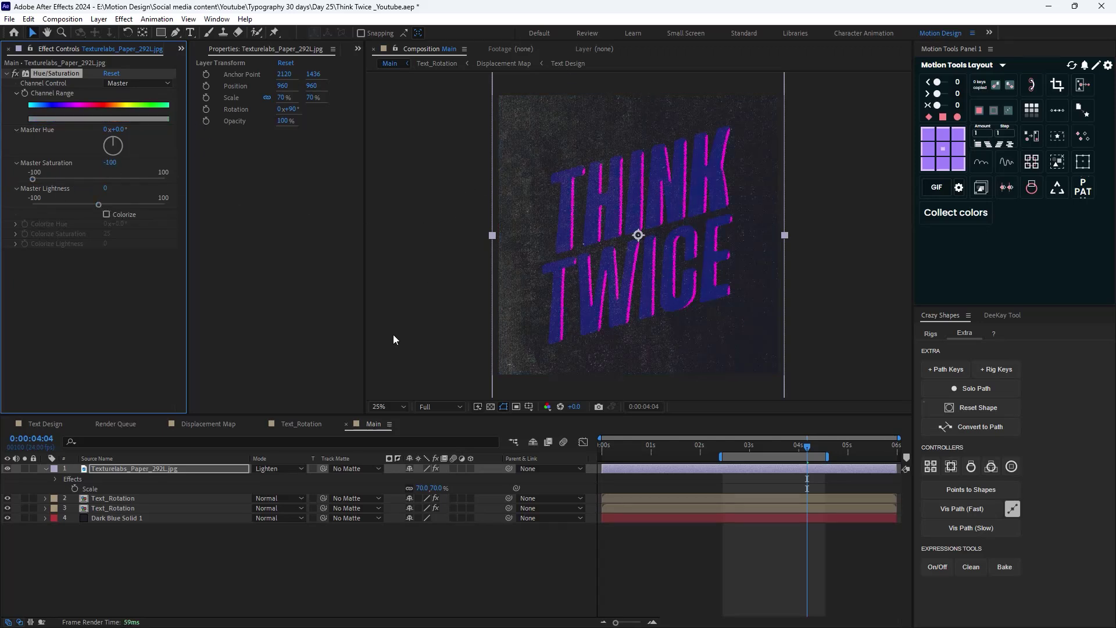
- Apply Levels to the Texturelabs_Paper_292L.jpg layer with Input Black 23.0 and Input White 224.4
key(ctrl+space)
text(leve)
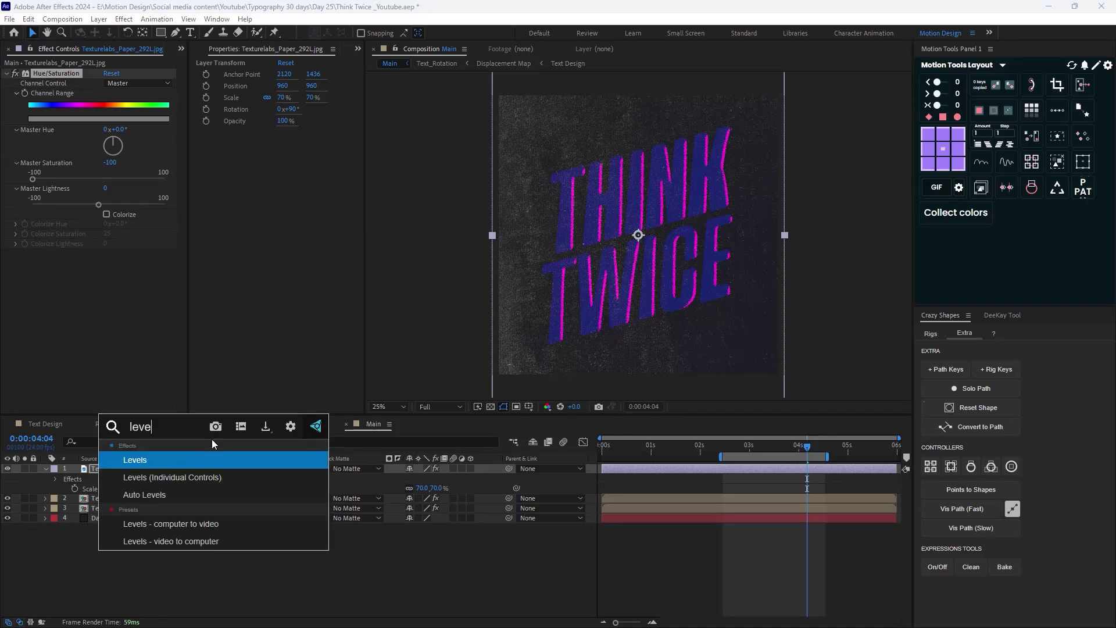
key(Return)
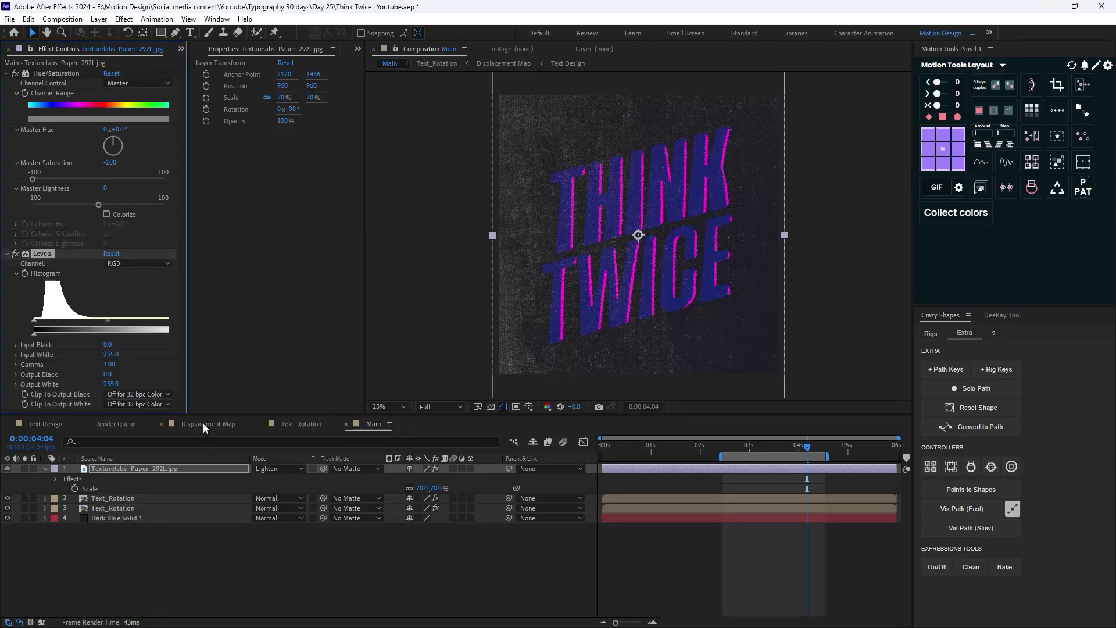
drag(107, 345, 120, 347)
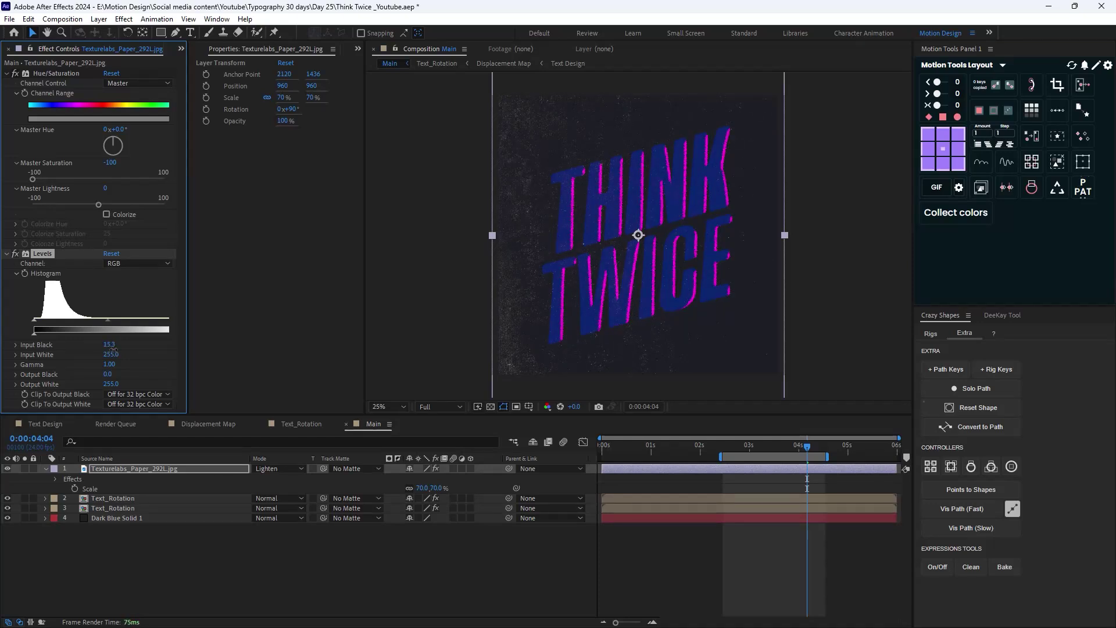
drag(112, 349, 117, 351)
- Add Texturelabs_Paper_290L.jpg to the Main composition above the Texturelabs_Paper_292L.jpg layer
key(comma)
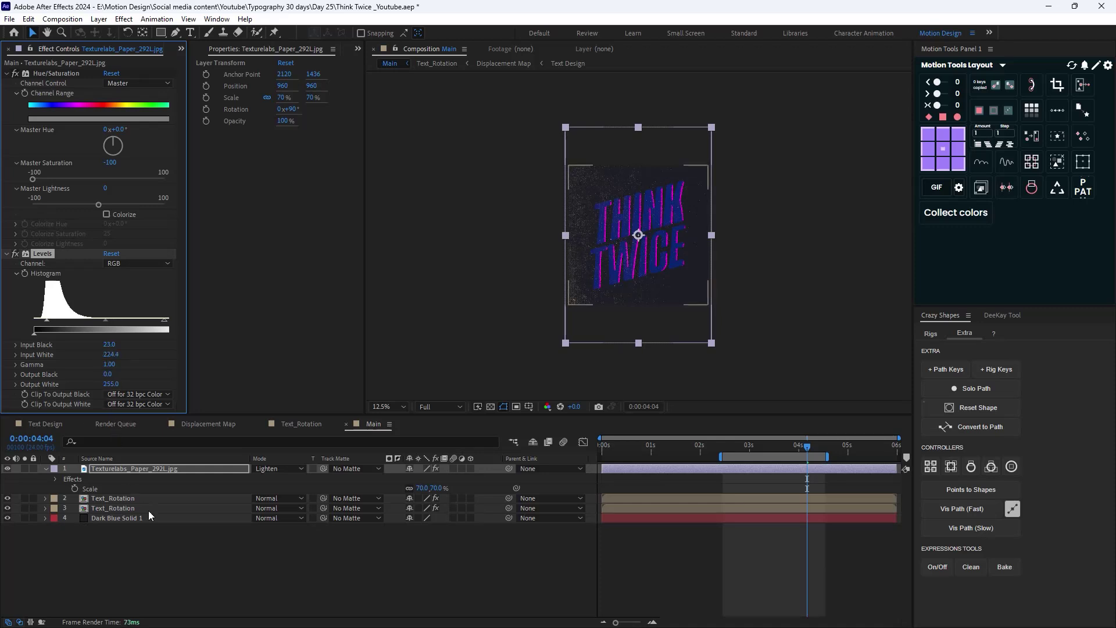
click(180, 49)
click(193, 61)
drag(65, 233, 96, 465)
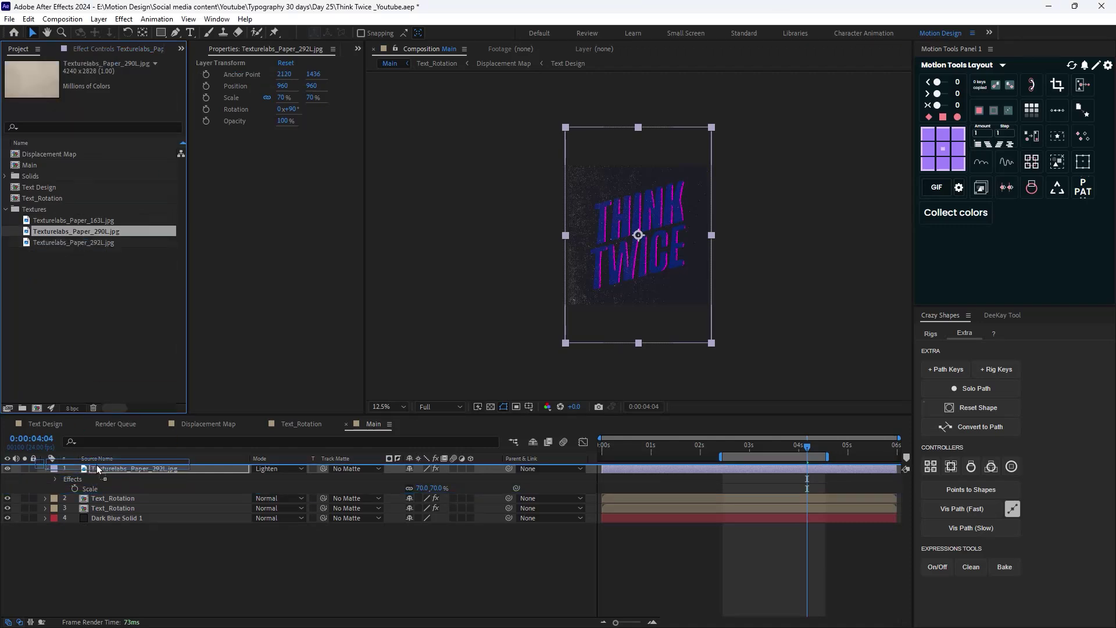
- Scale the Texturelabs_Paper_290L.jpg layer to 70% and set its rotation to -90°
key(s)
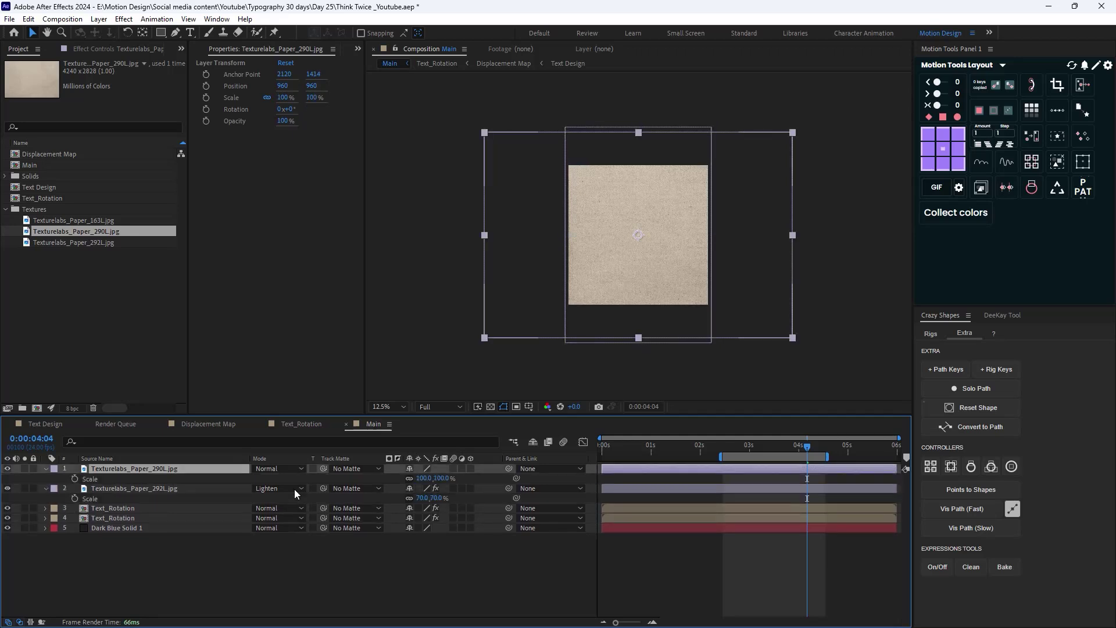
click(423, 478)
text(70)
key(Return)
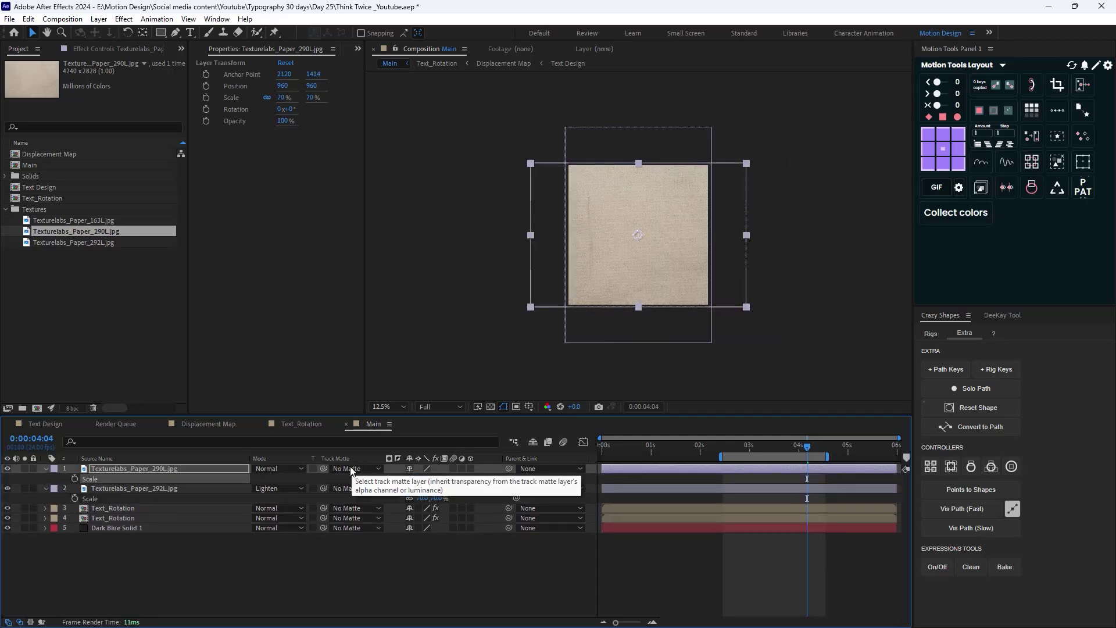
key(r)
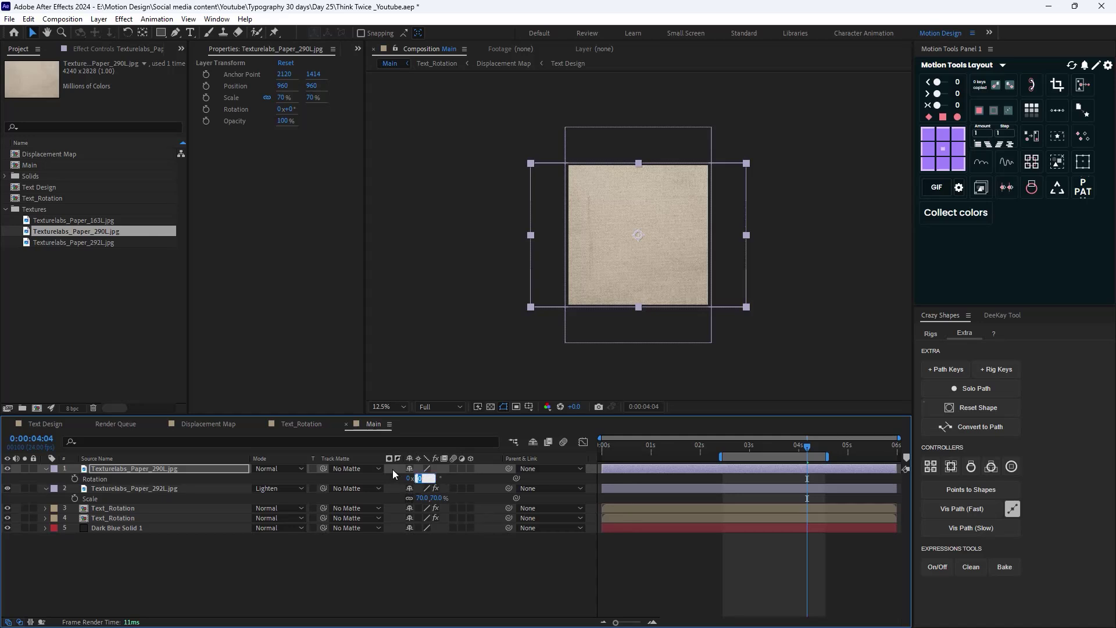
text(-90)
key(Return)
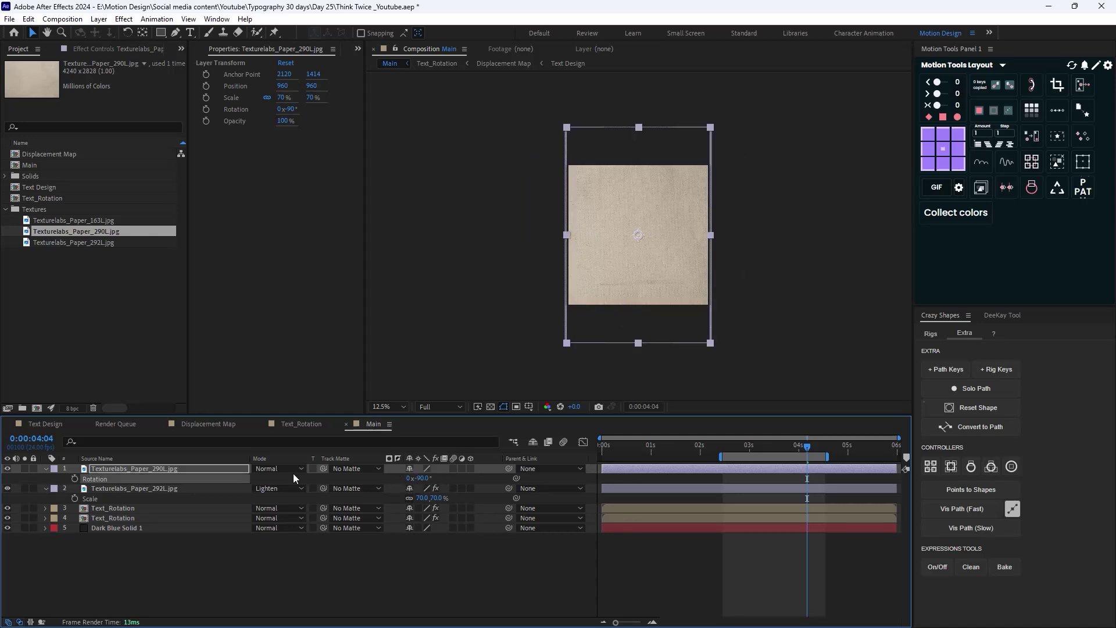
- Copy the Hue/Saturation and Levels effects from the Texturelabs_Paper_292L.jpg layer onto the Texturelabs_Paper_290L.jpg layer
click(155, 490)
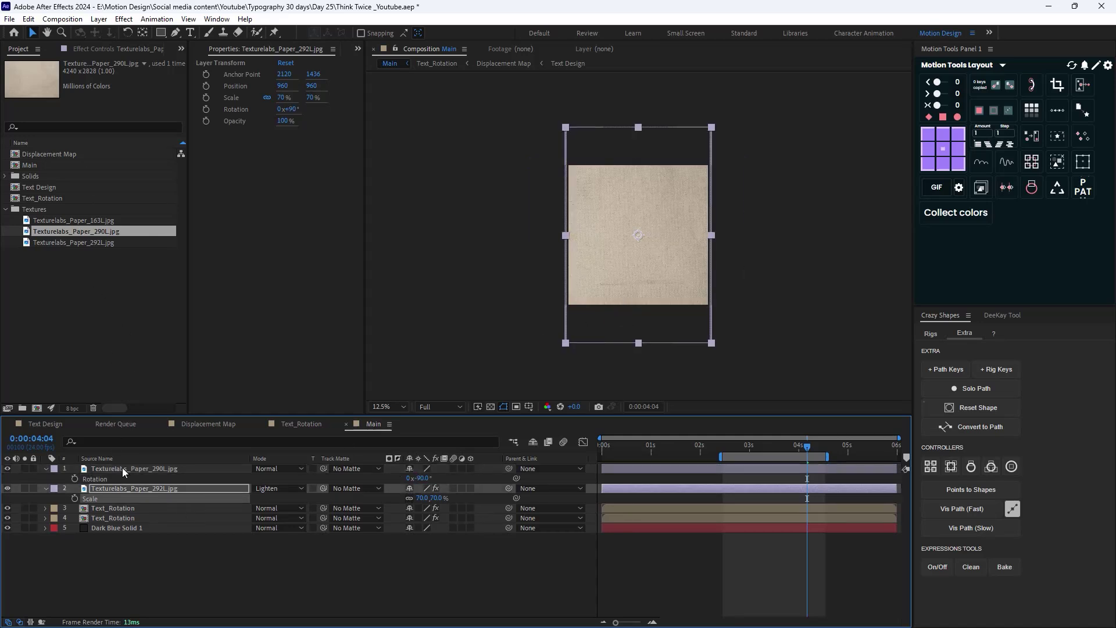
click(89, 47)
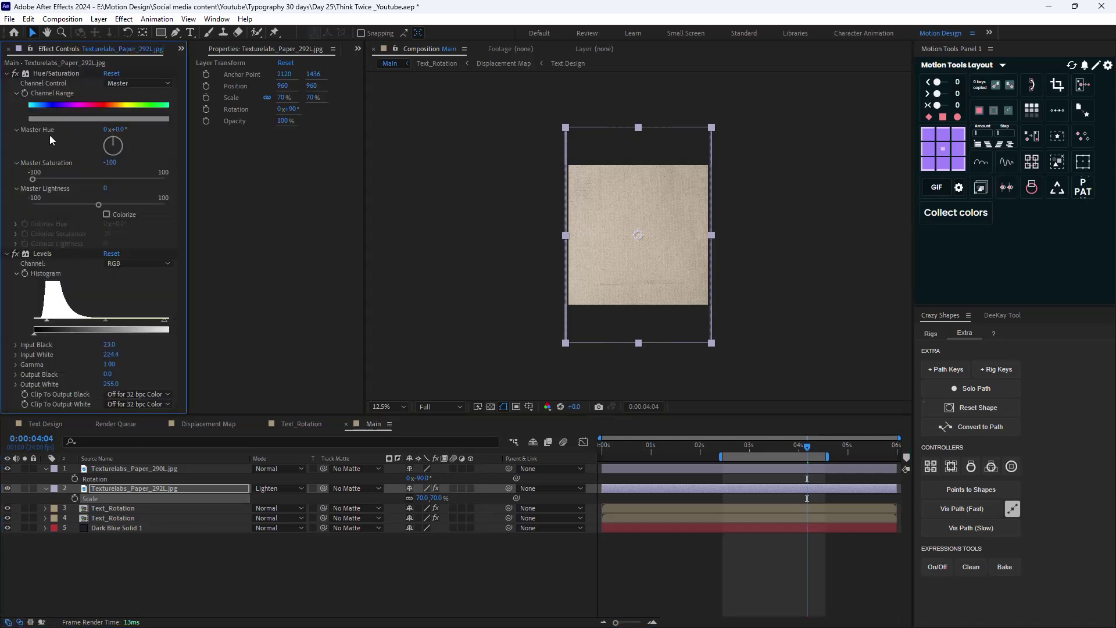
click(8, 76)
click(49, 72)
shift+click(47, 81)
click(130, 470)
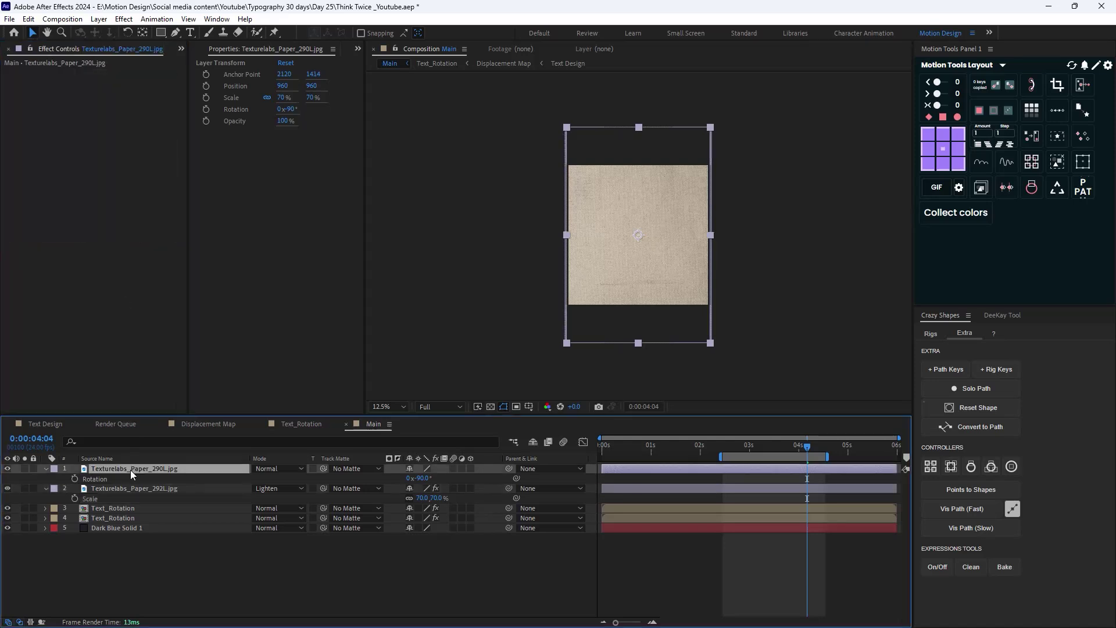
key(ctrl+v)
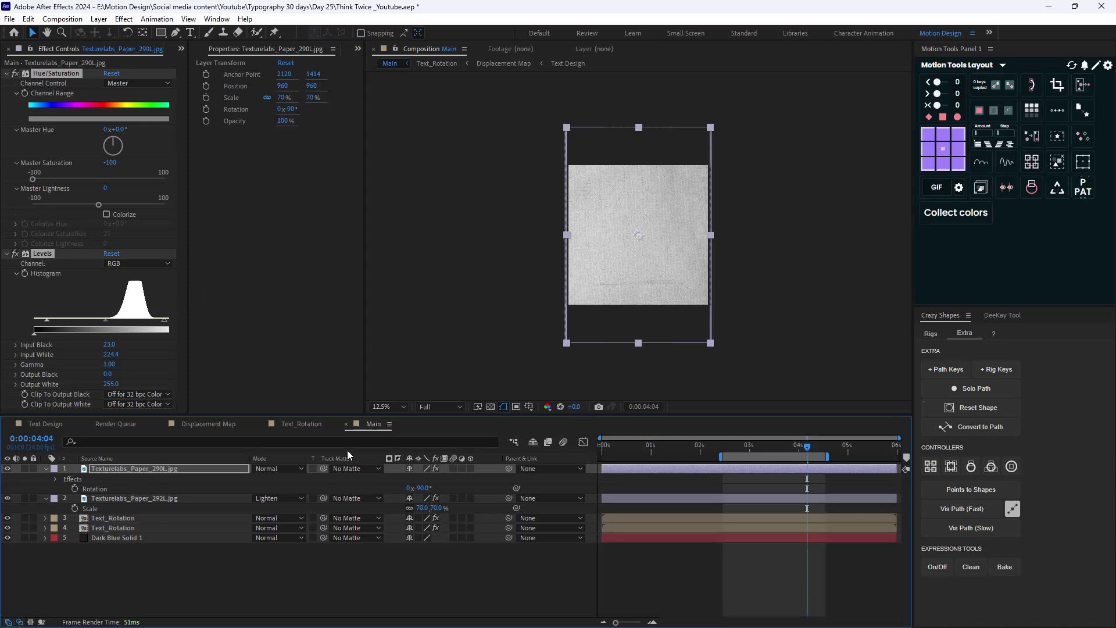
- Try the Subtract blending mode on the Texturelabs_Paper_290L.jpg layer and return it to Normal
click(287, 467)
click(287, 463)
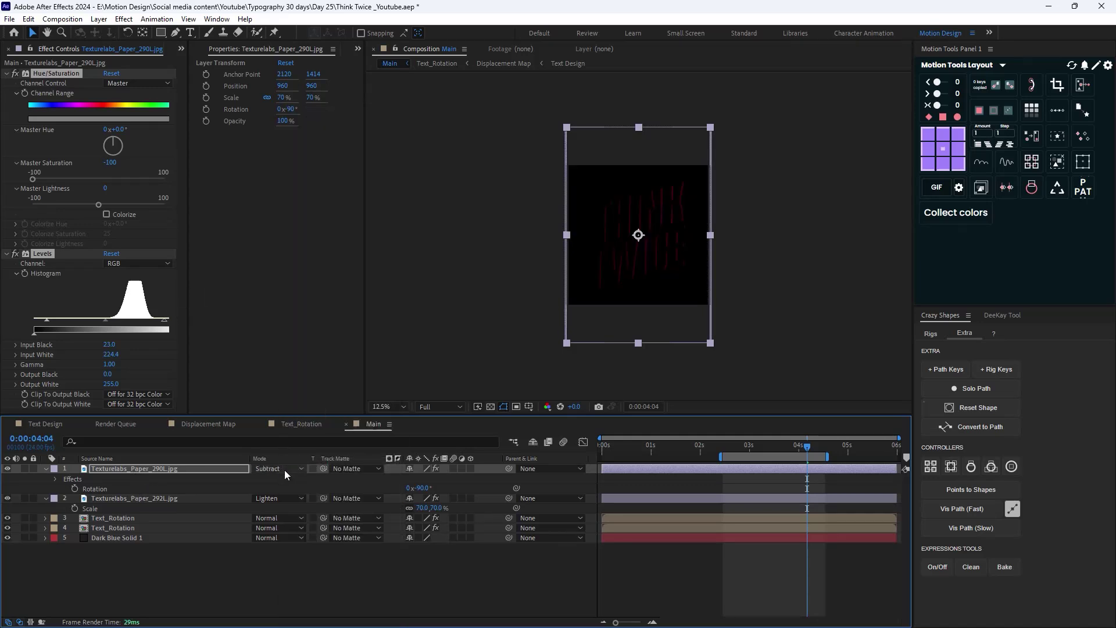
click(284, 469)
click(314, 109)
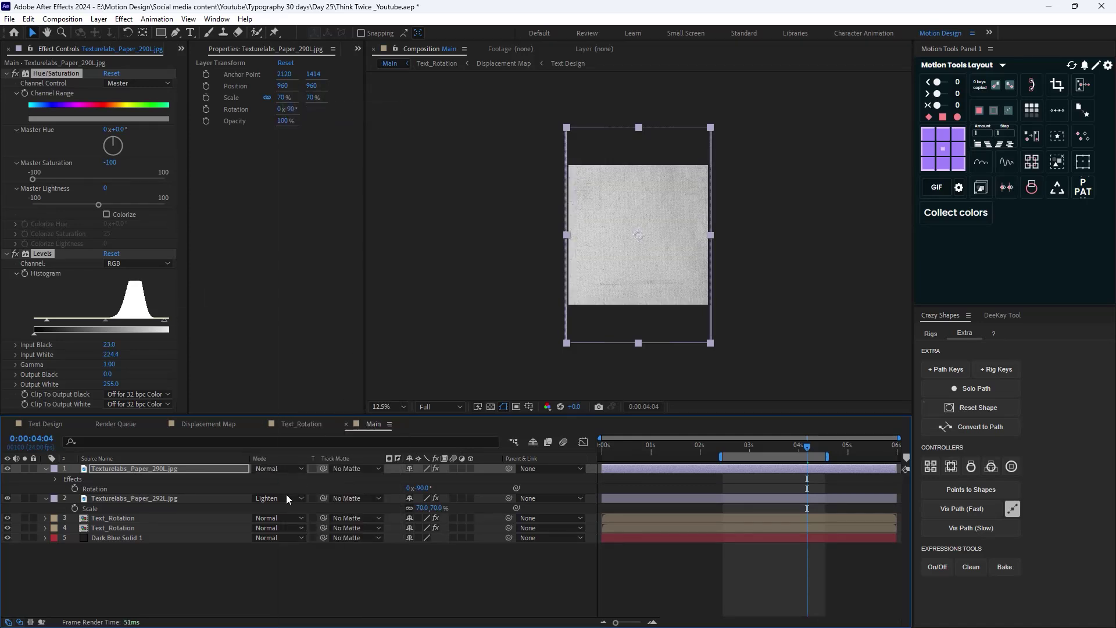
- Set the Texturelabs_Paper_290L.jpg layer's blending mode to Multiply
click(278, 469)
click(308, 164)
key(period)
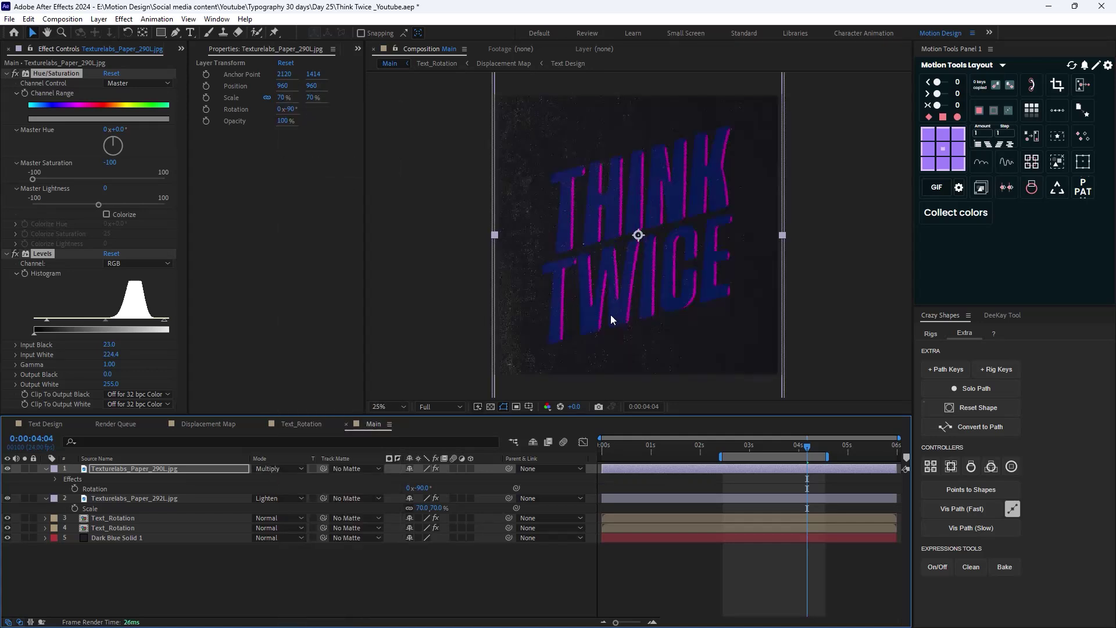
- Reset Levels on the Texturelabs_Paper_290L.jpg layer, then set Input Black to 40.8 and Input White to 127.5
click(114, 254)
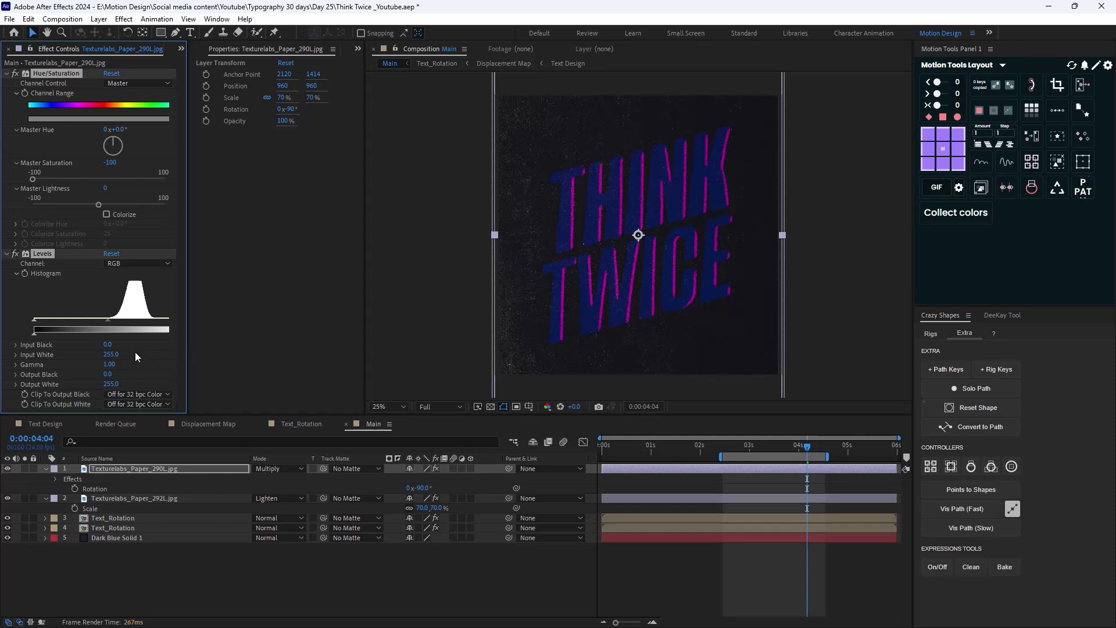
mouse_move(107, 347)
mouse_down()
mouse_move(123, 350)
mouse_move(95, 356)
mouse_up()
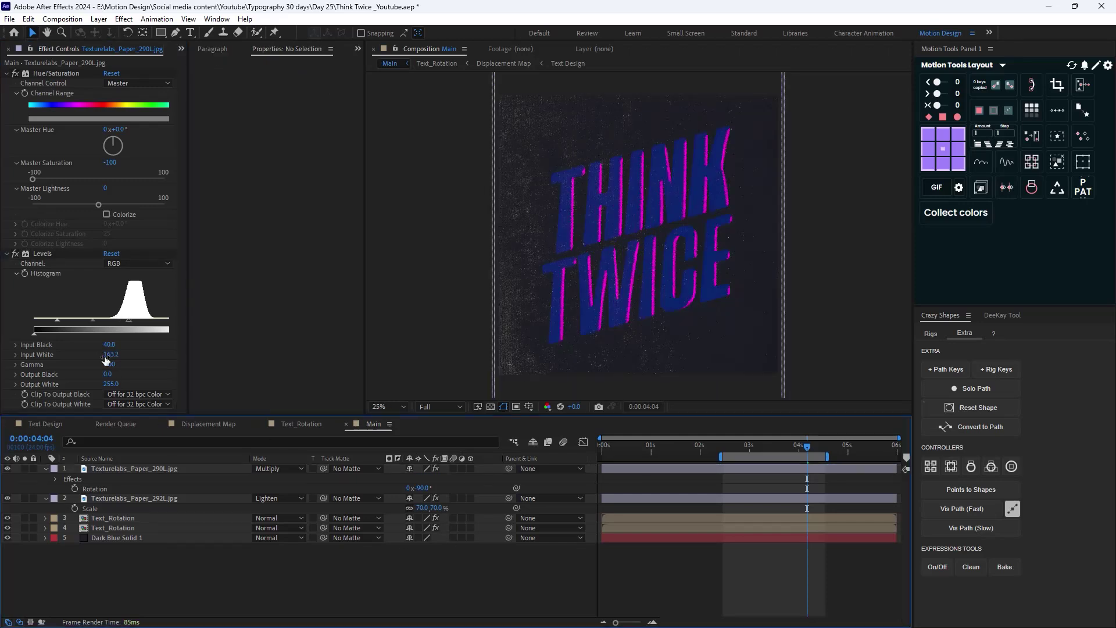
drag(107, 354, 103, 356)
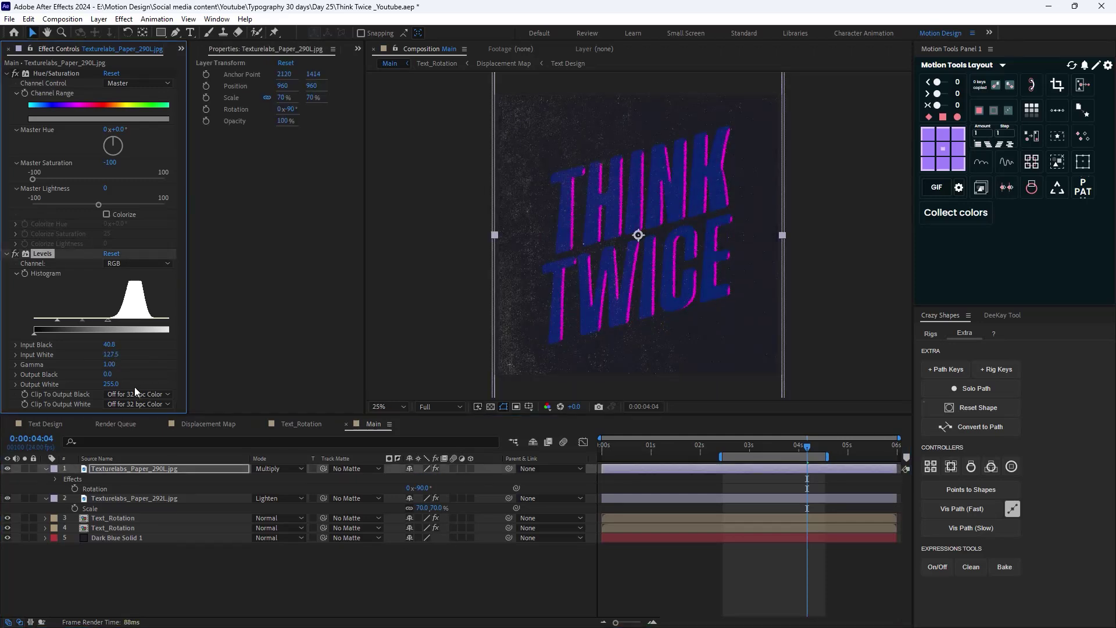
- Add Texturelabs_Paper_163L.jpg from the Textures folder as the top layer of Main and set its blending mode to Add
click(46, 468)
click(46, 478)
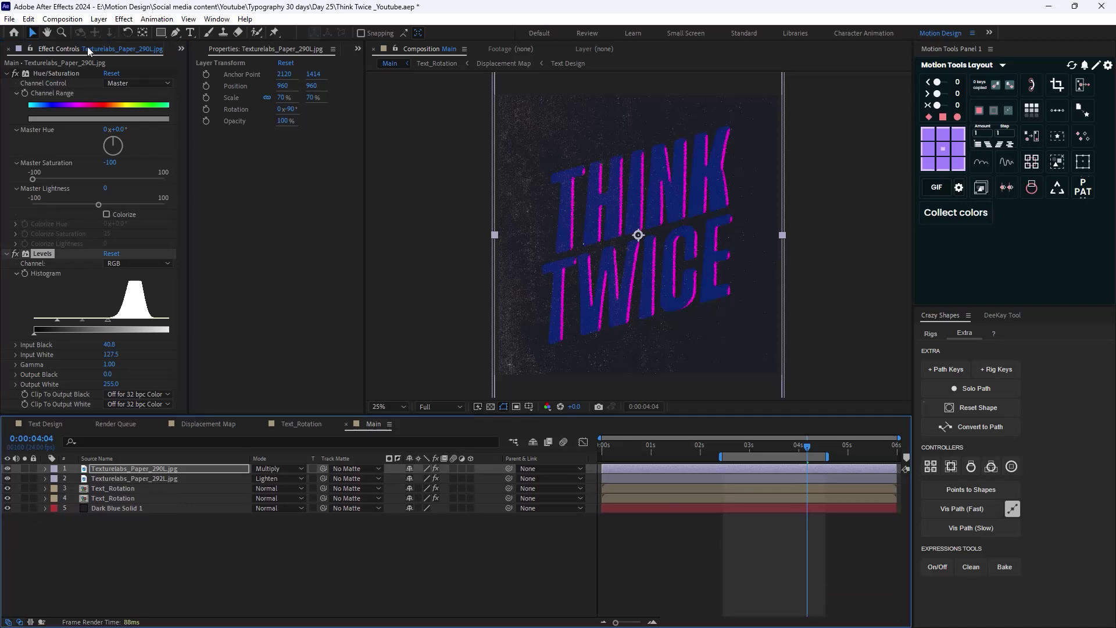
click(182, 49)
click(200, 61)
key(Up)
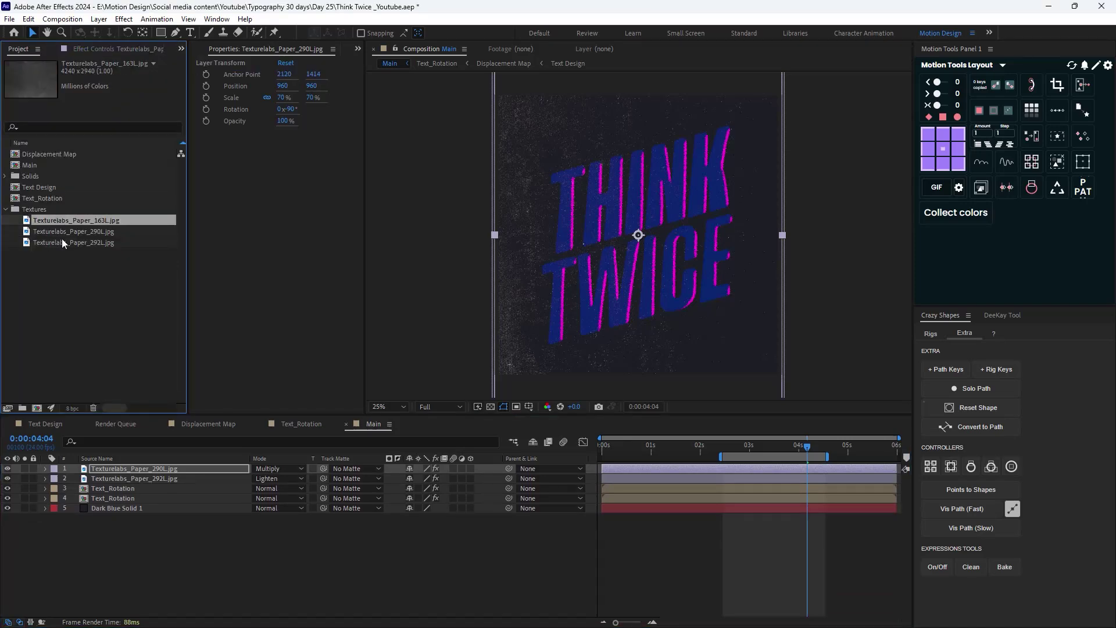
drag(78, 225, 115, 466)
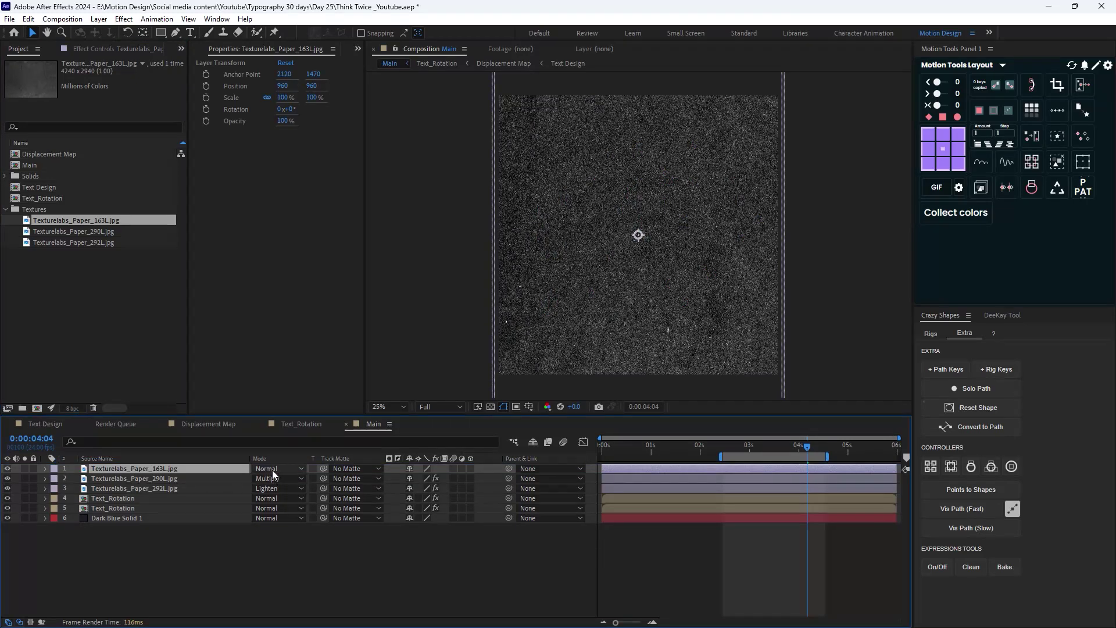
click(272, 469)
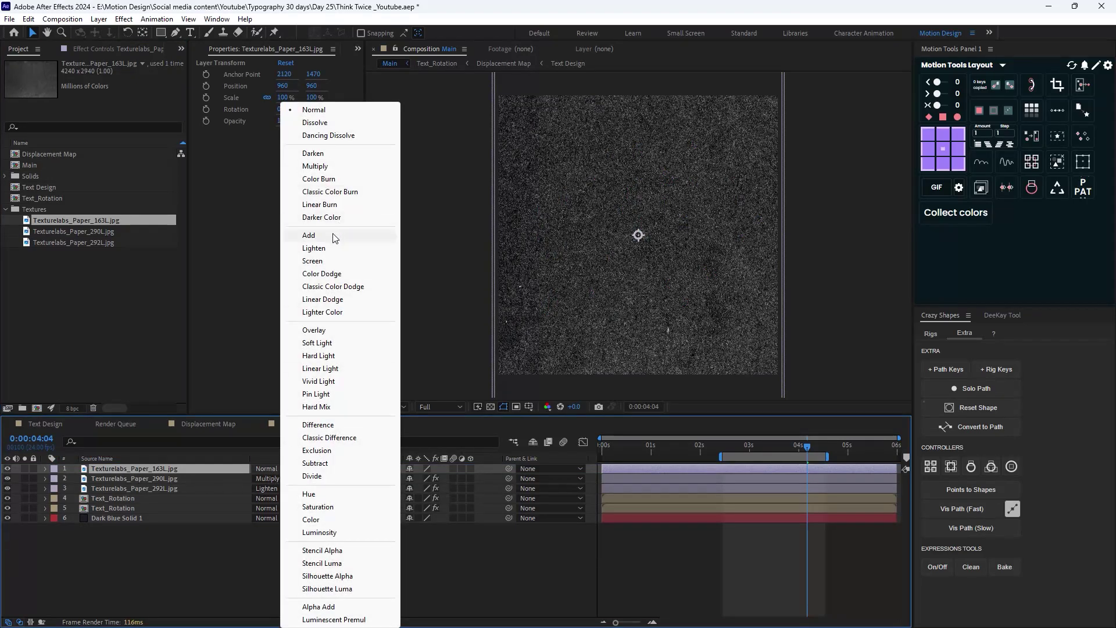
click(308, 236)
- Scale the Texturelabs_Paper_163L.jpg layer to 70% and rotate it to 90°
key(s)
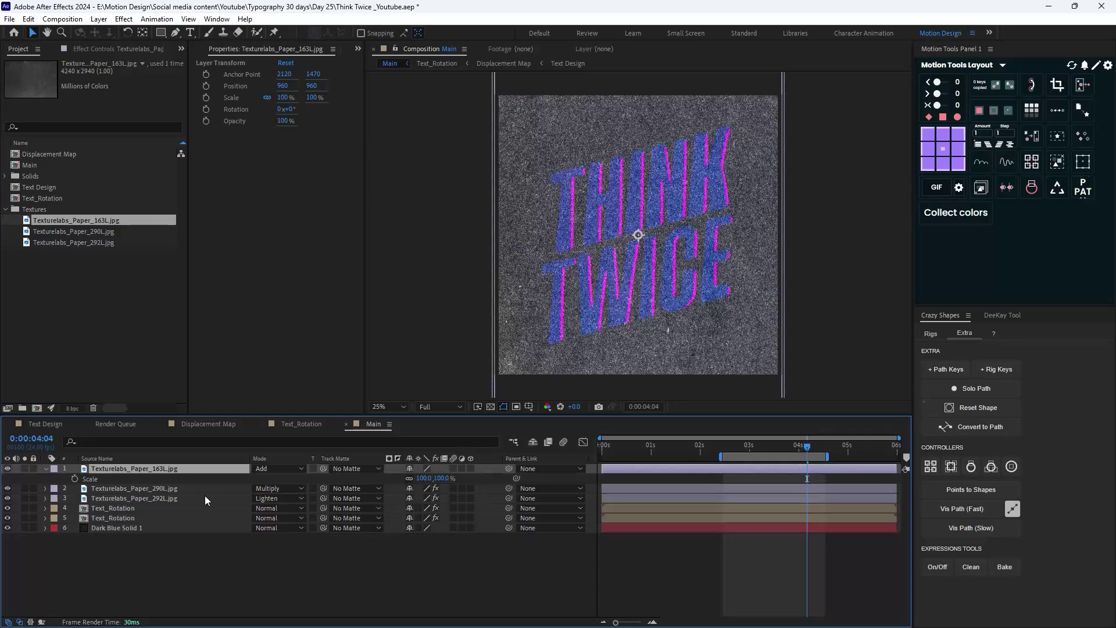
click(425, 477)
text(70)
key(Return)
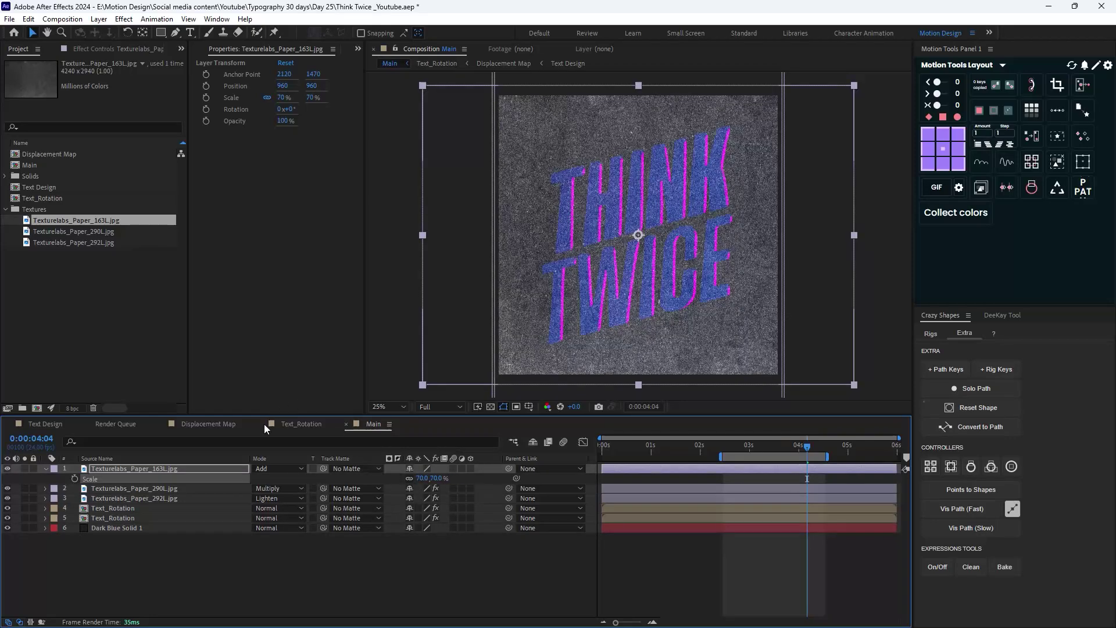
key(r)
click(419, 478)
text(90)
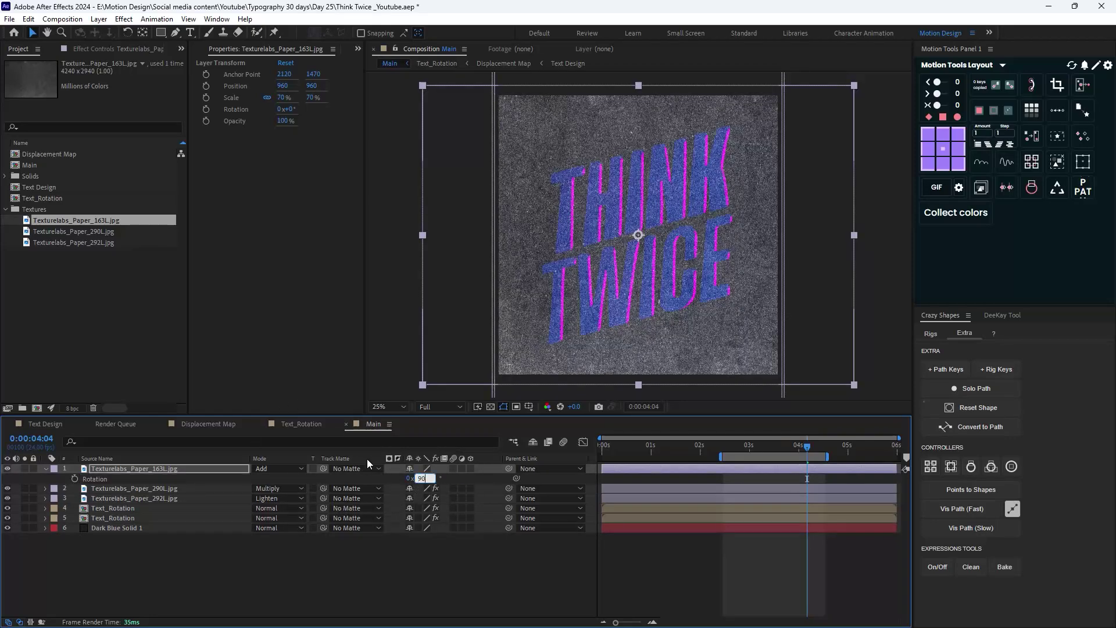
key(Return)
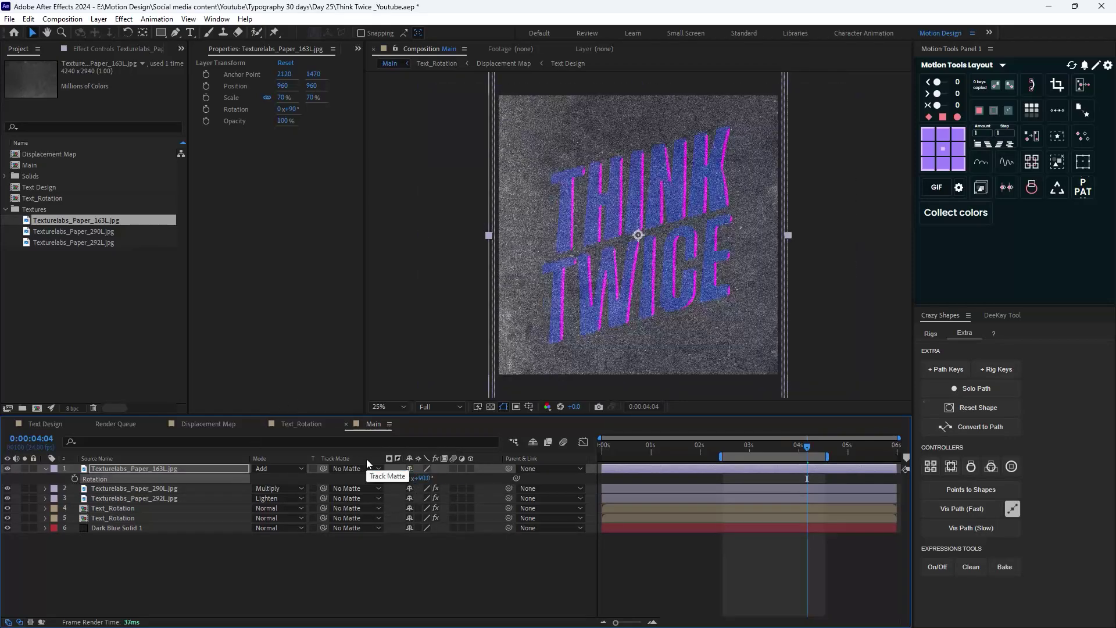
- Copy the Hue/Saturation and Levels effects from the Texturelabs_Paper_290L.jpg layer onto the Texturelabs_Paper_163L.jpg layer
click(148, 487)
click(152, 500)
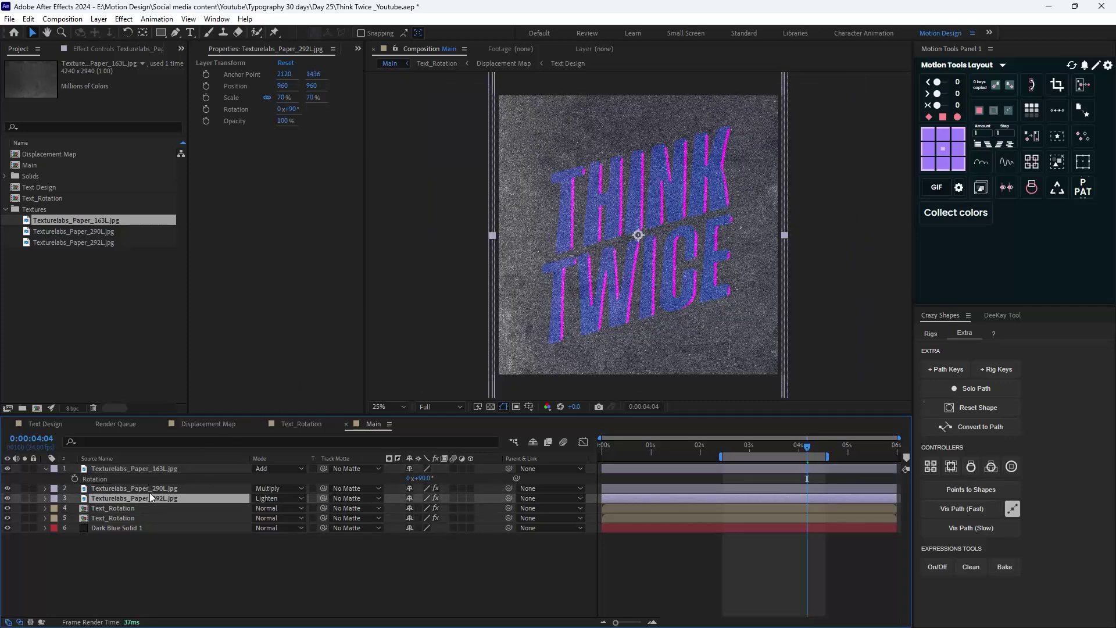
click(149, 491)
click(84, 50)
click(61, 75)
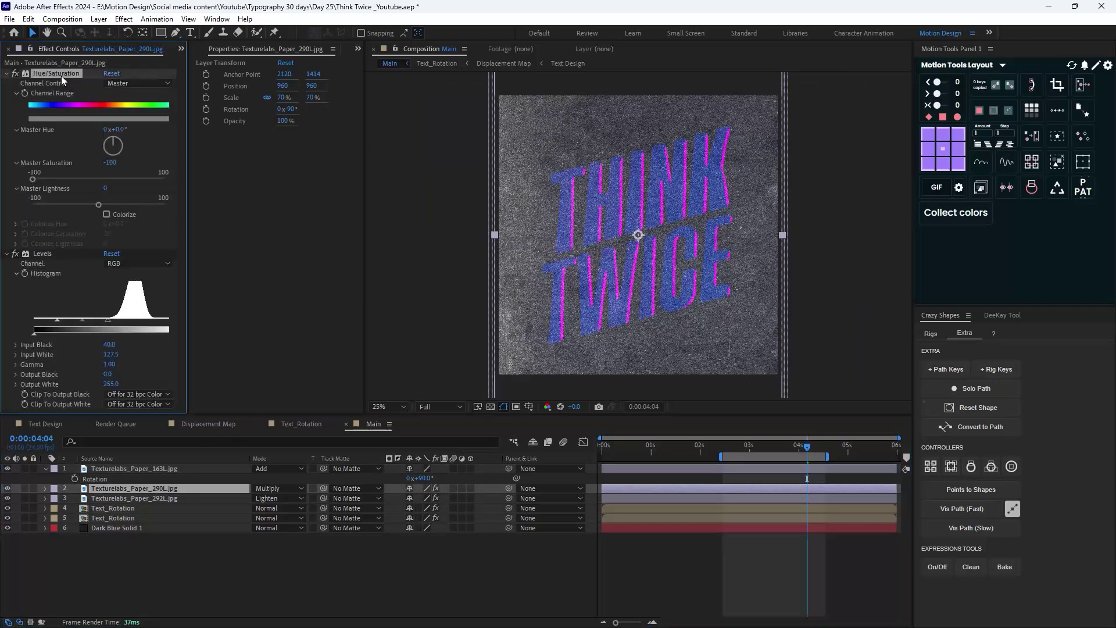
ctrl+click(61, 254)
key(ctrl+c)
click(123, 468)
key(ctrl+v)
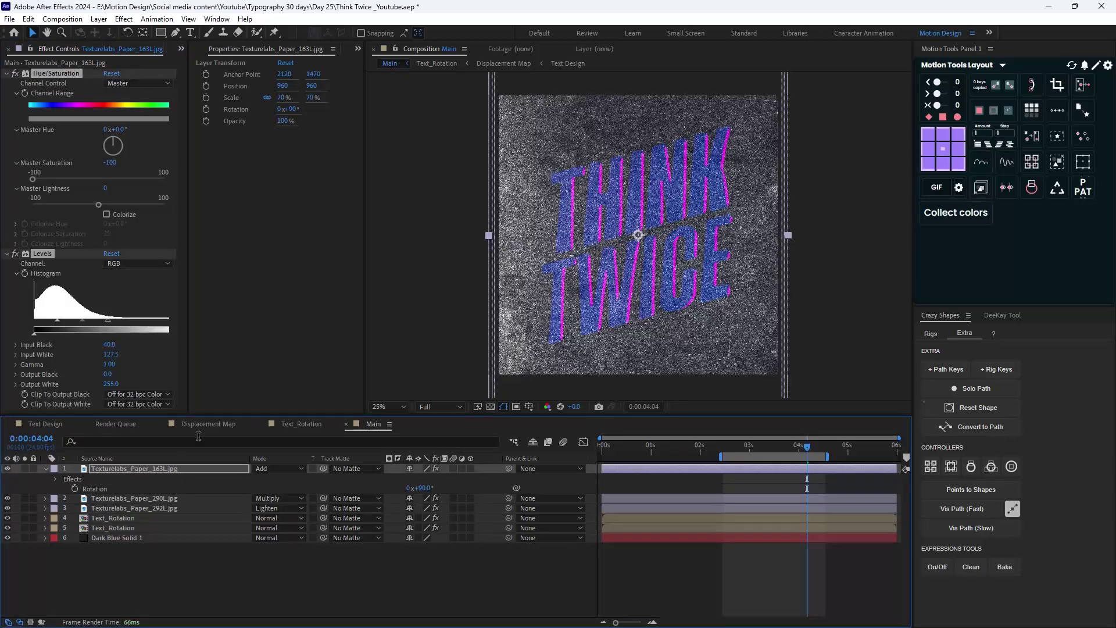
- Reset Levels on the Texturelabs_Paper_163L.jpg layer, then set Input Black to 163.2
click(111, 253)
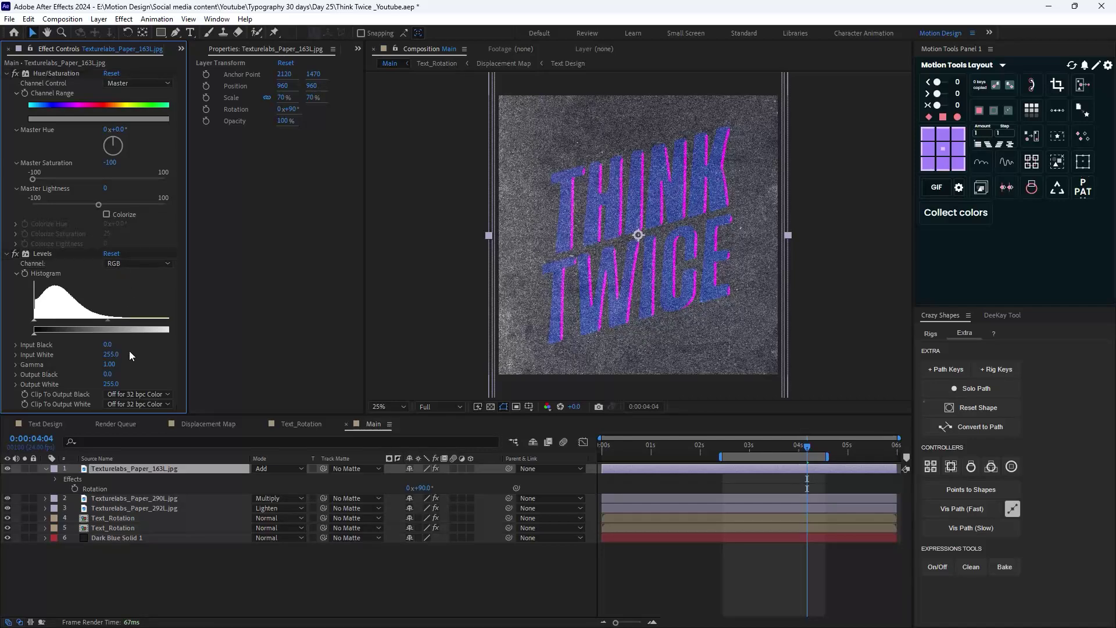
drag(110, 344, 138, 343)
click(584, 435)
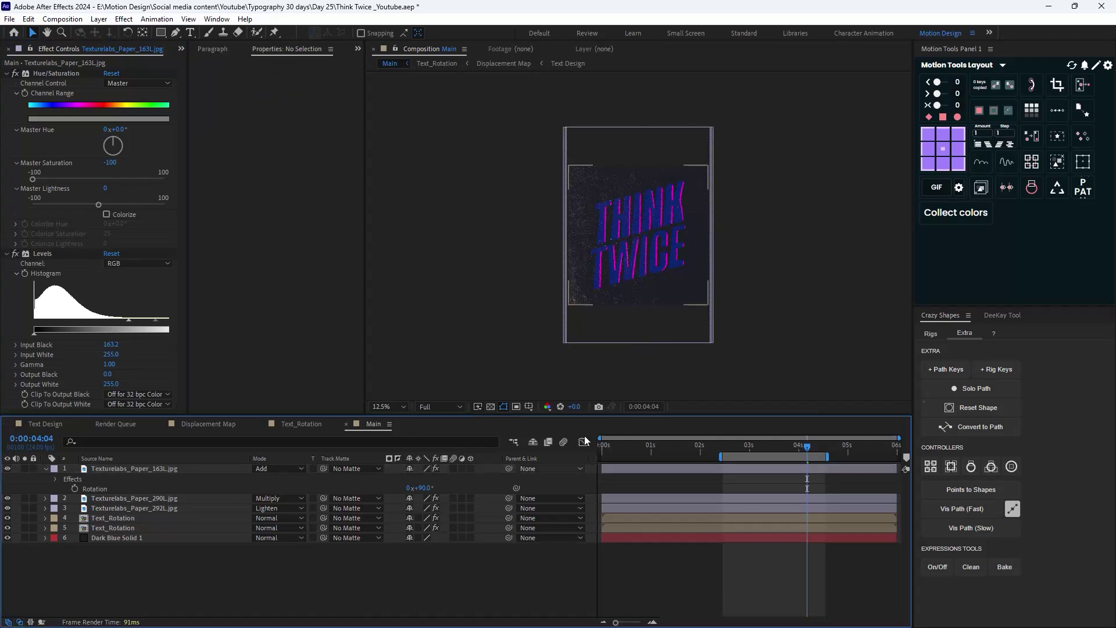
key(period)
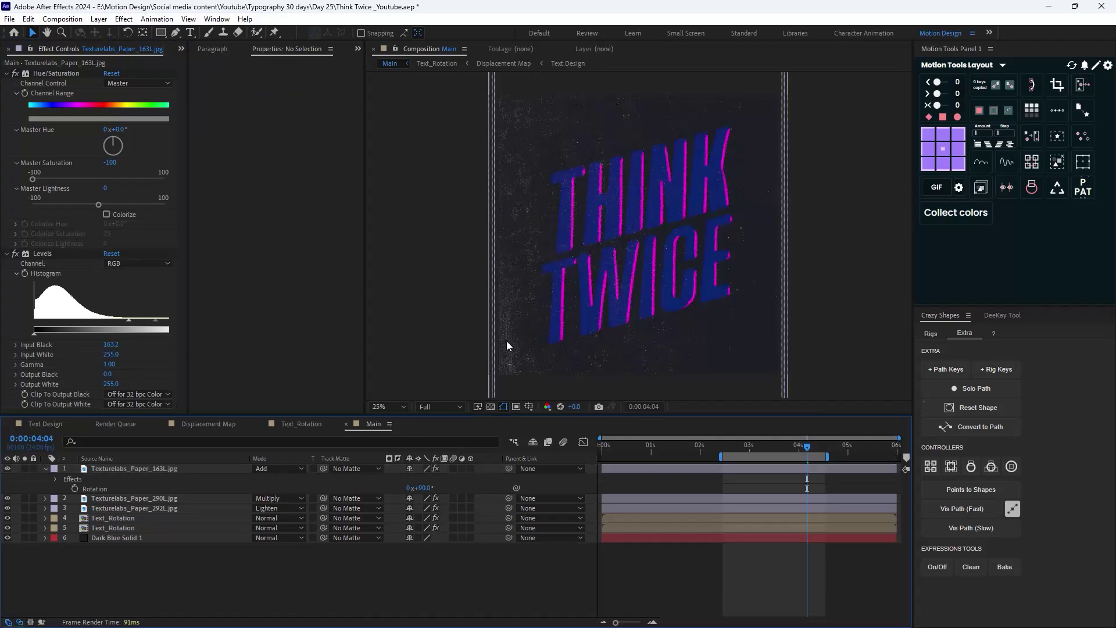
click(46, 469)
- Create a new adjustment layer above all layers in Main and rename it PosterizeTime
right_click(130, 559)
mouse_move(241, 417)
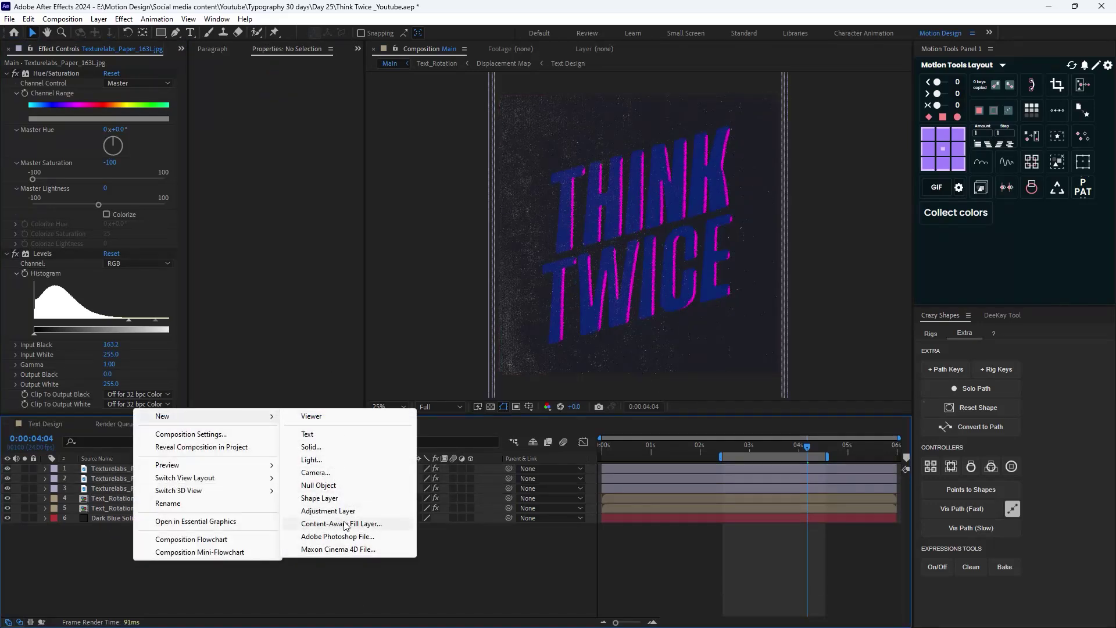
click(328, 511)
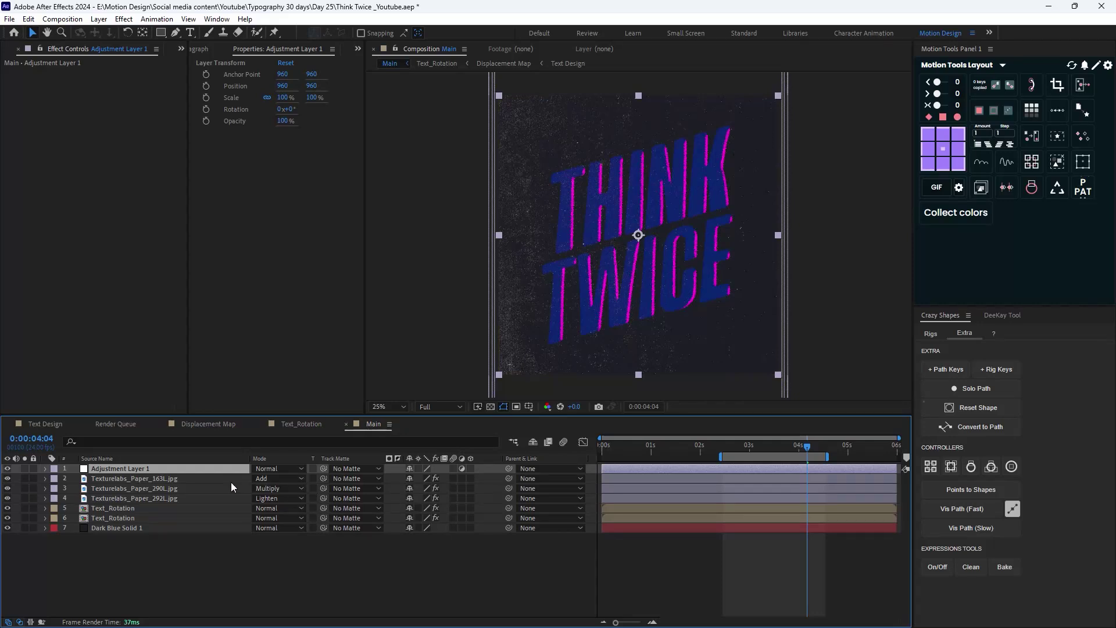
key(Return)
text(Poster)
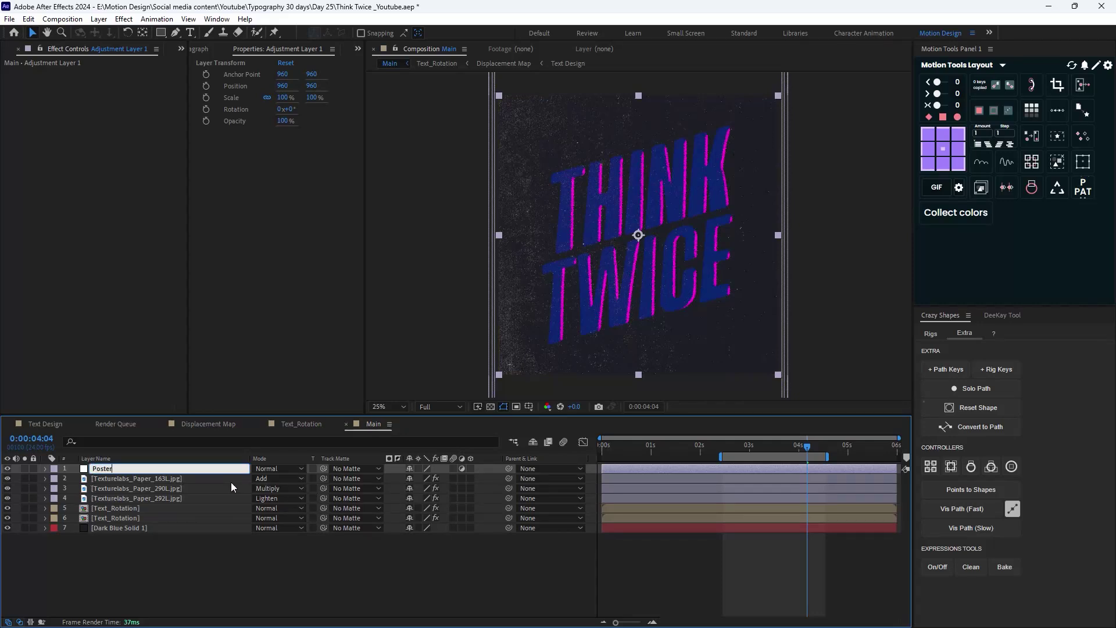
text(izeTime)
key(Return)
- Apply the Posterize Time effect to the PosterizeTime adjustment layer
key(ctrl+space)
text(P)
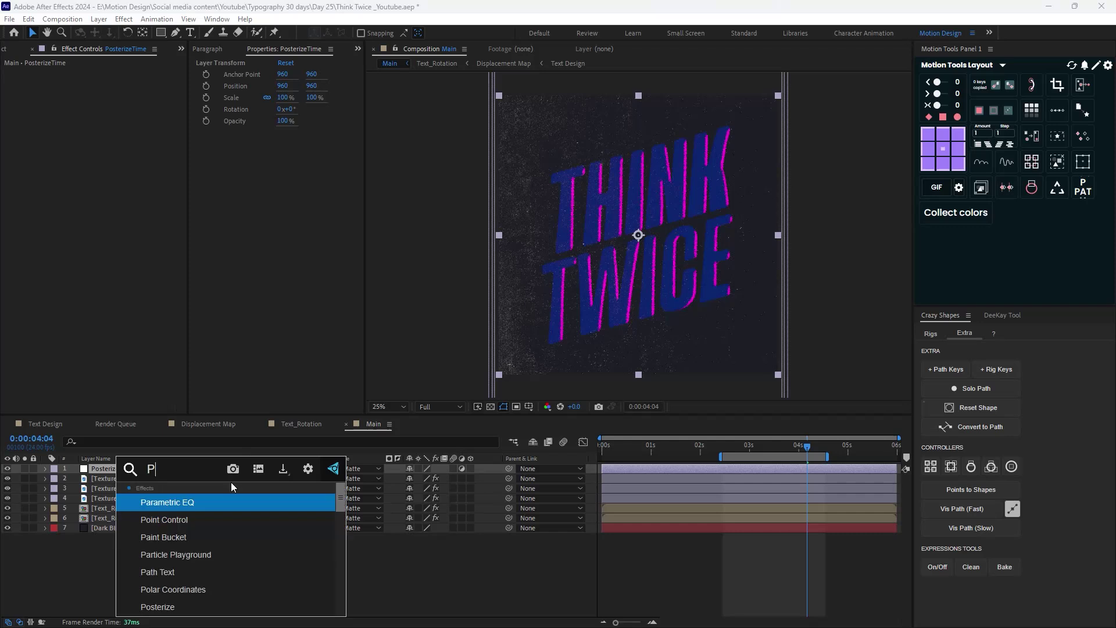
text(os)
key(Down)
key(Return)
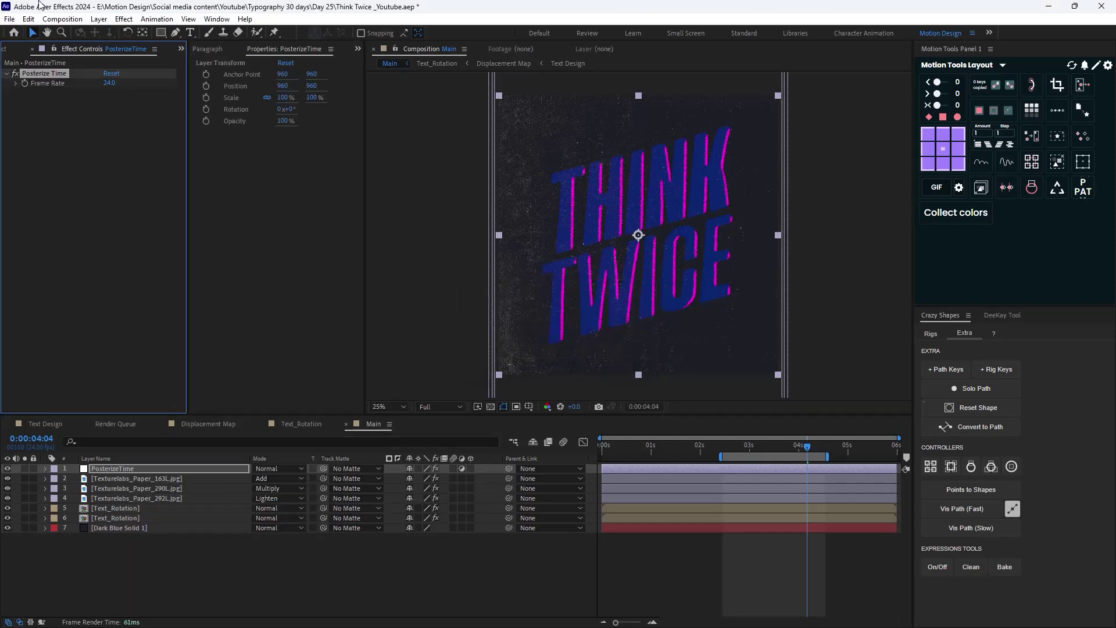
- Set the Posterize Time frame rate to 12 and preview the animation from the start of the work area
click(114, 93)
text(12)
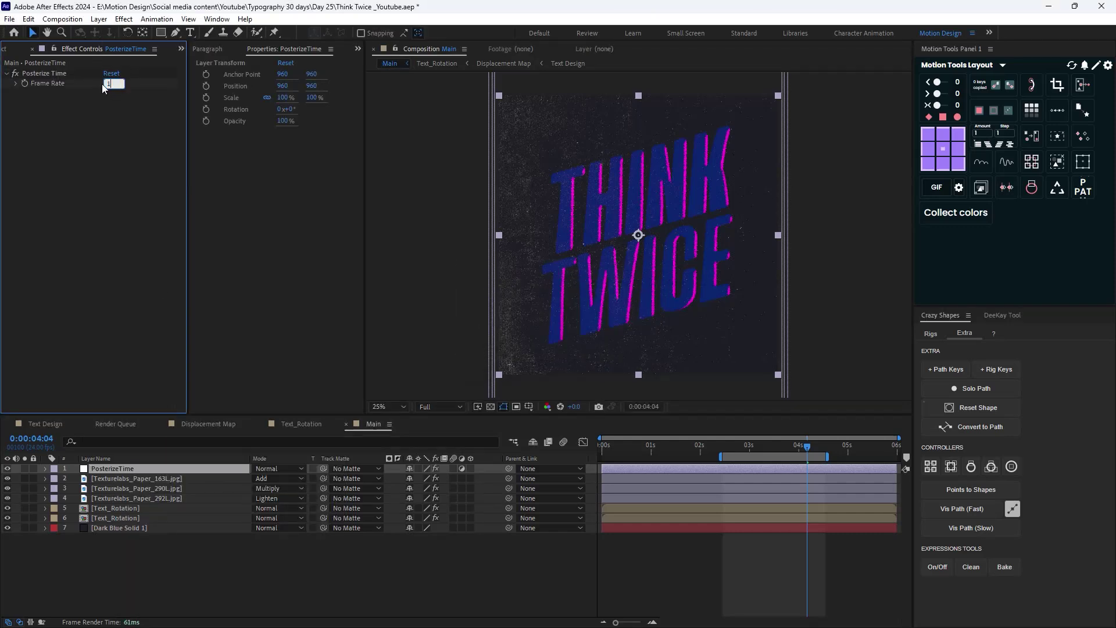
key(Return)
drag(801, 452, 723, 464)
key(space)
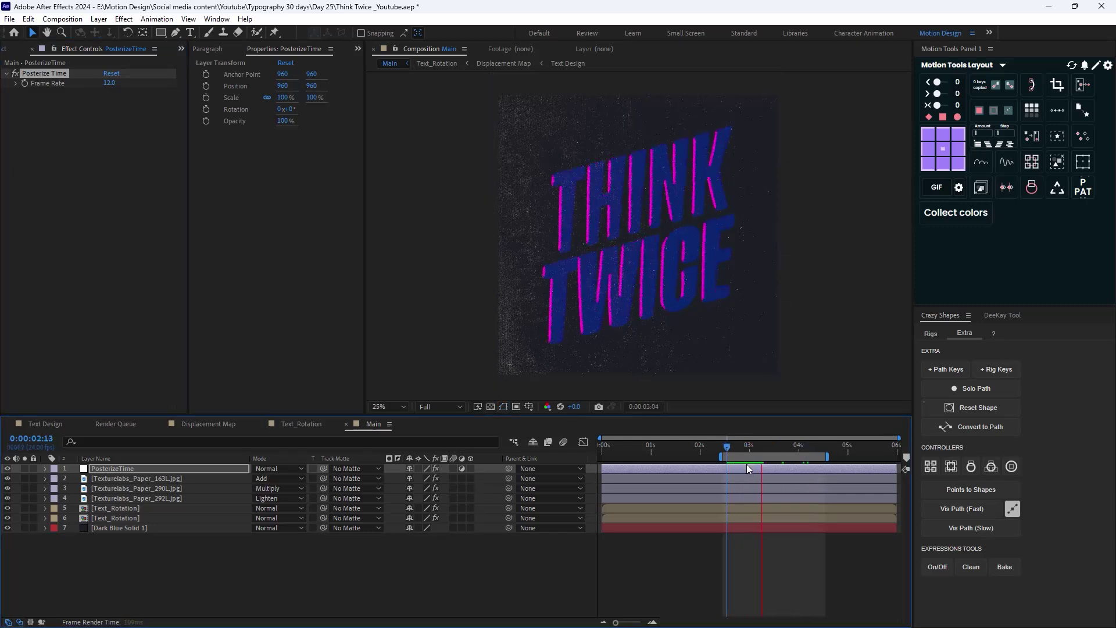